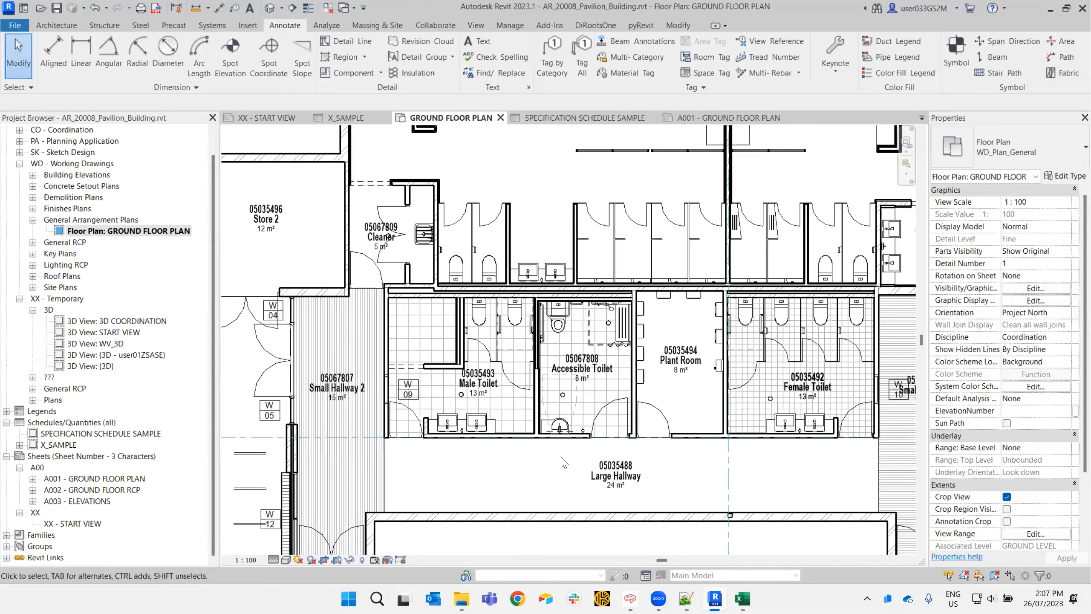
# Inspect the cleaner's sink in the Cleaner room on the ground floor plan, including its properties.
pyautogui.scroll(1, 427, 245)
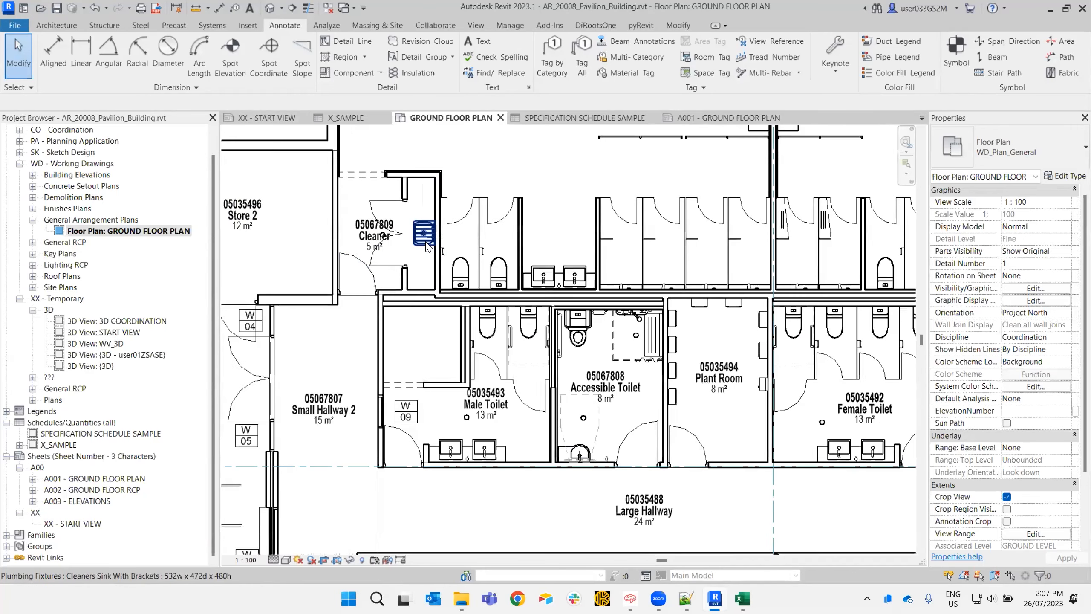
pyautogui.click(426, 245)
pyautogui.scroll(2, 425, 244)
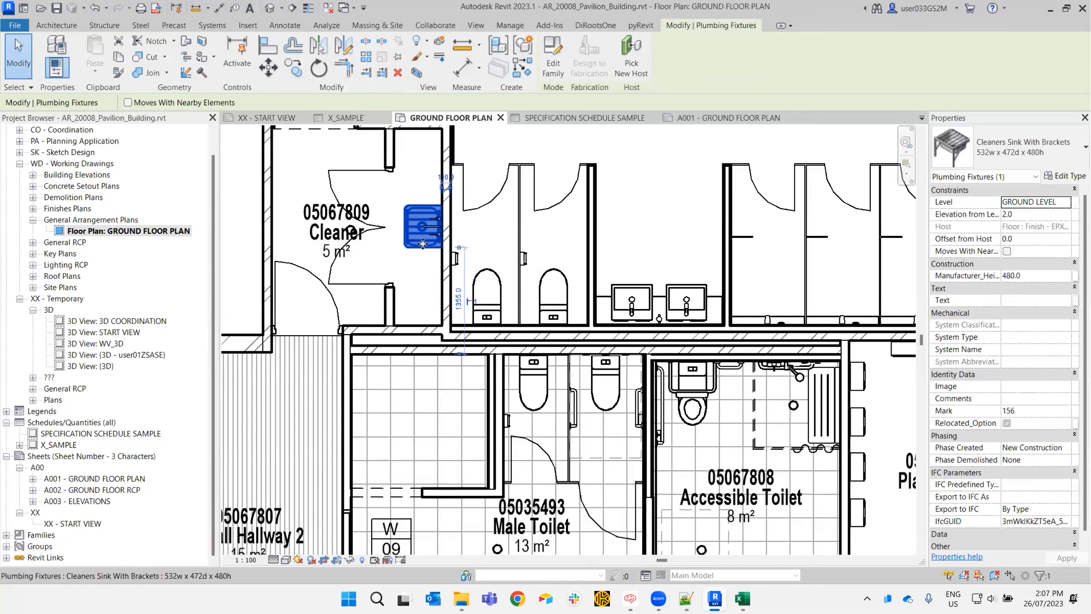
pyautogui.click(617, 201)
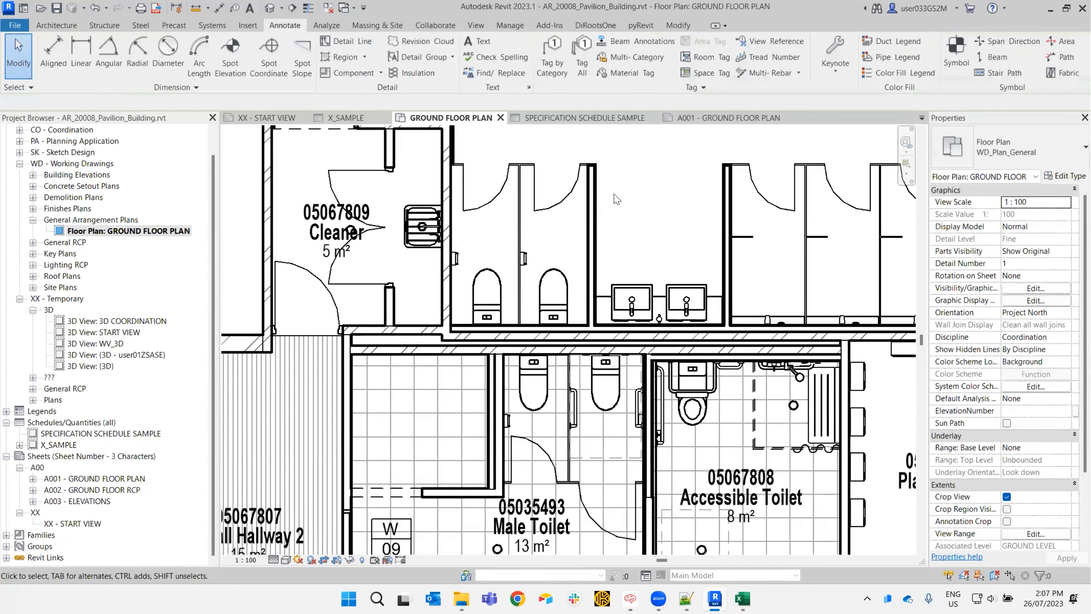
pyautogui.scroll(-3, 616, 207)
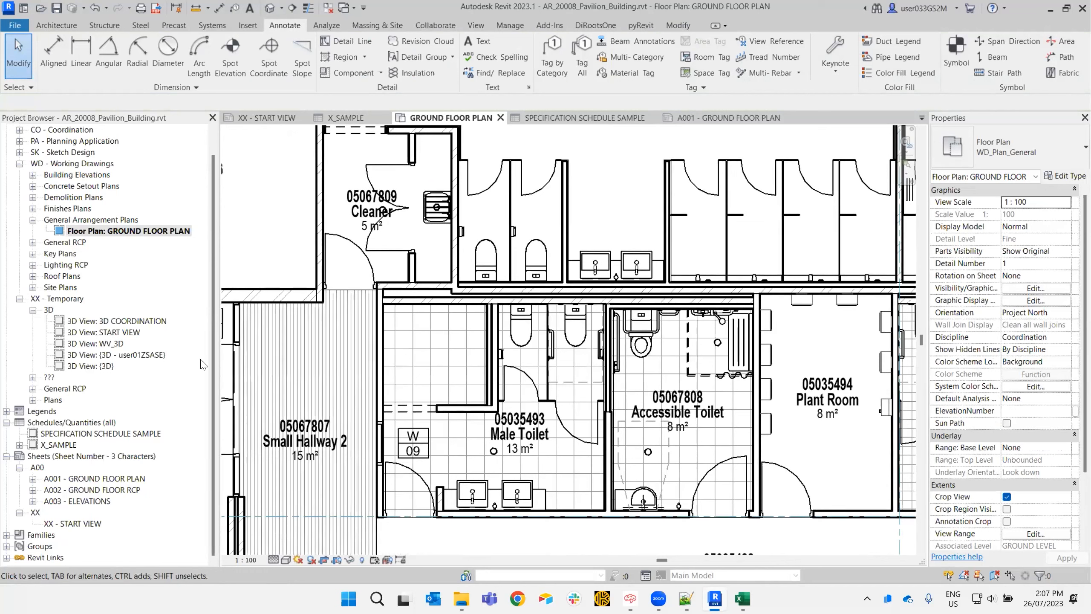
pyautogui.rightClick(90, 423)
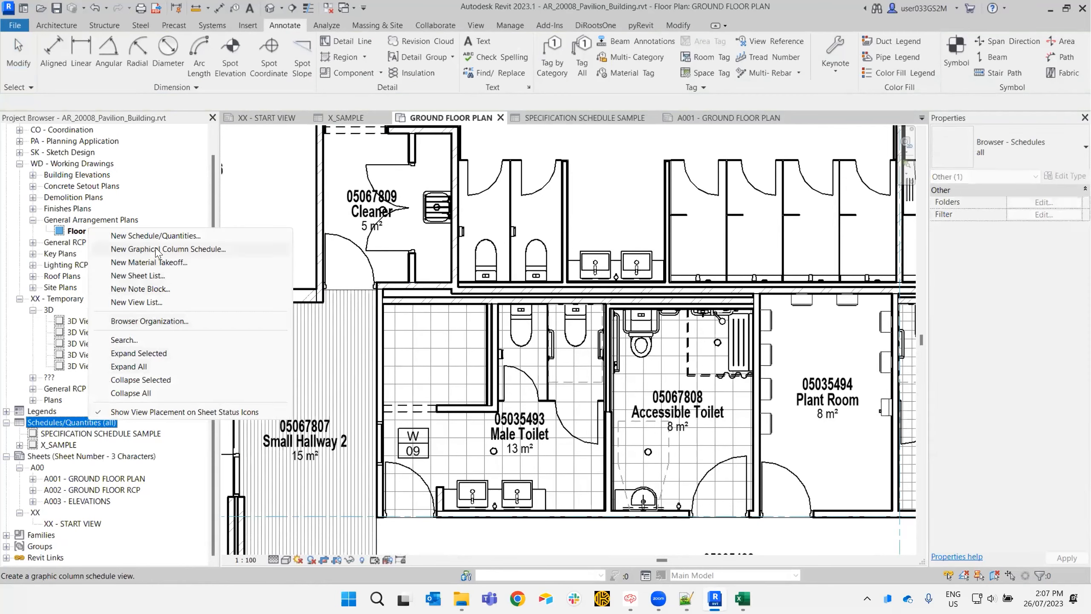
pyautogui.click(144, 235)
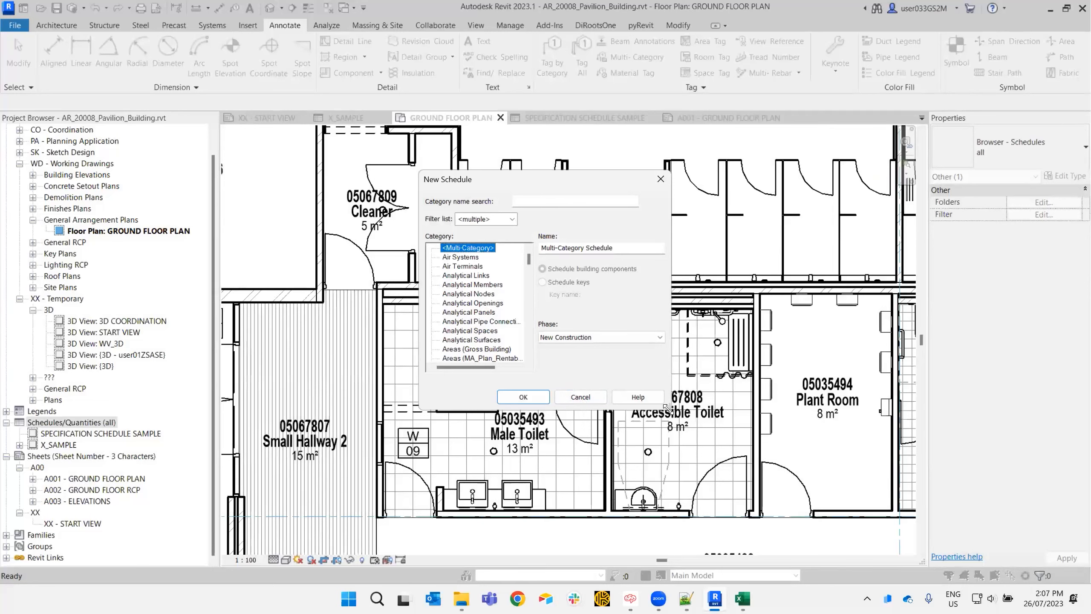
pyautogui.moveTo(665, 407); pyautogui.dragTo(742, 451)
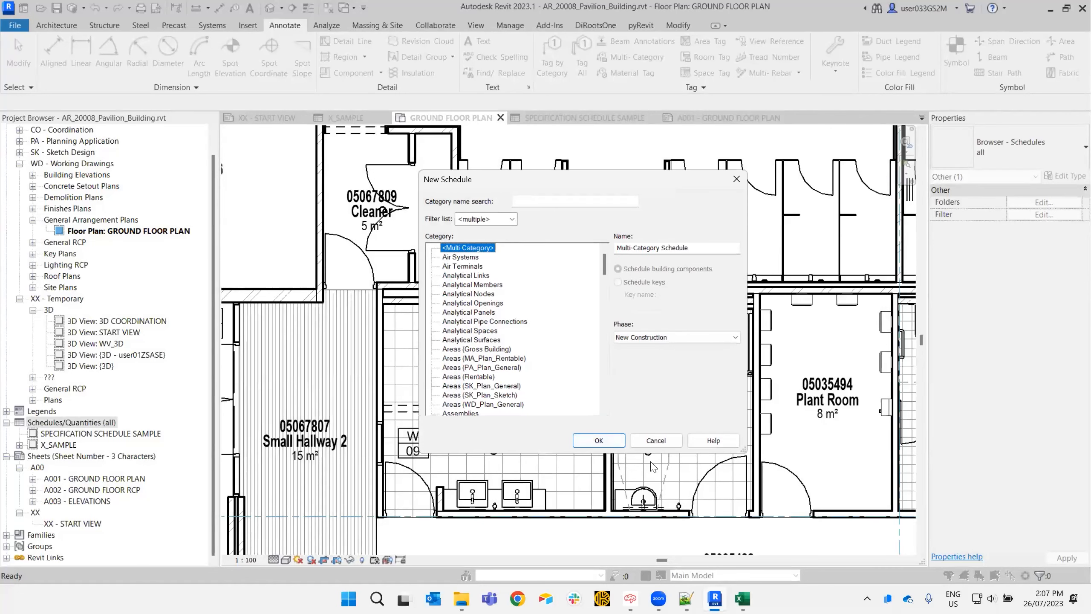
pyautogui.click(656, 440)
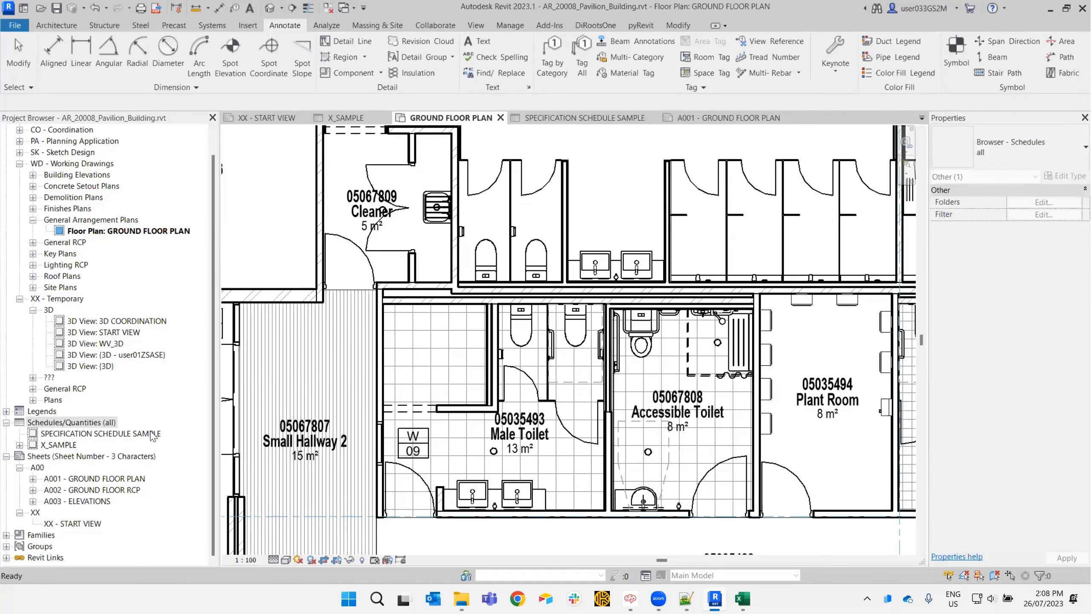
# Open SPECIFICATION SCHEDULE SAMPLE and review its scheduled fields, including Room: ModuleType and Specification_Image_2, without changing them.
pyautogui.doubleClick(152, 433)
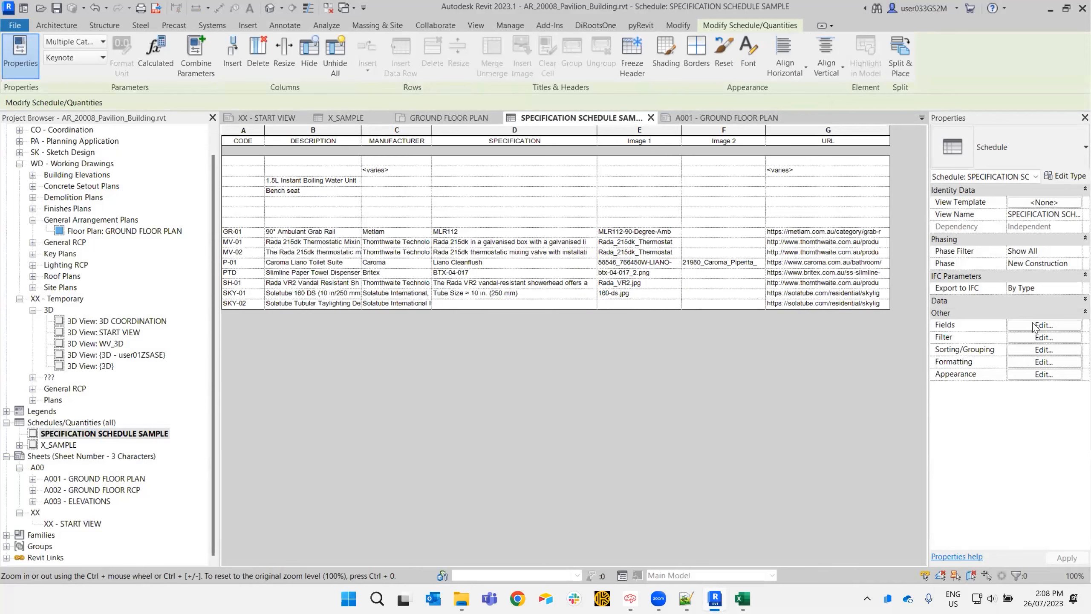
pyautogui.click(249, 151)
pyautogui.press('ctrl')
pyautogui.press('ctrl')
pyautogui.click(1044, 325)
pyautogui.click(543, 201)
pyautogui.moveTo(511, 213); pyautogui.dragTo(509, 259)
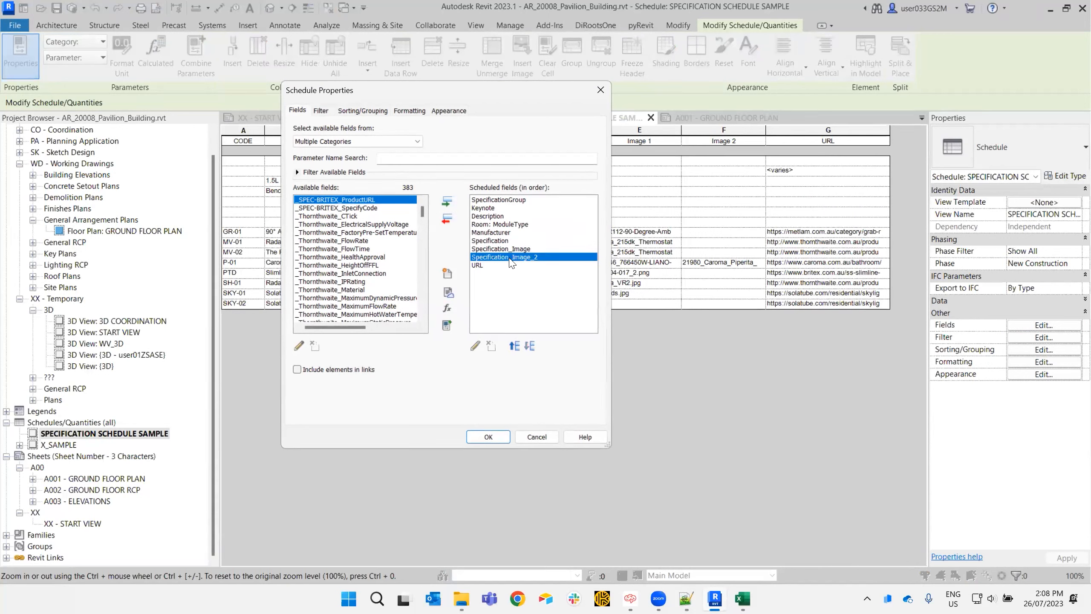
pyautogui.click(522, 225)
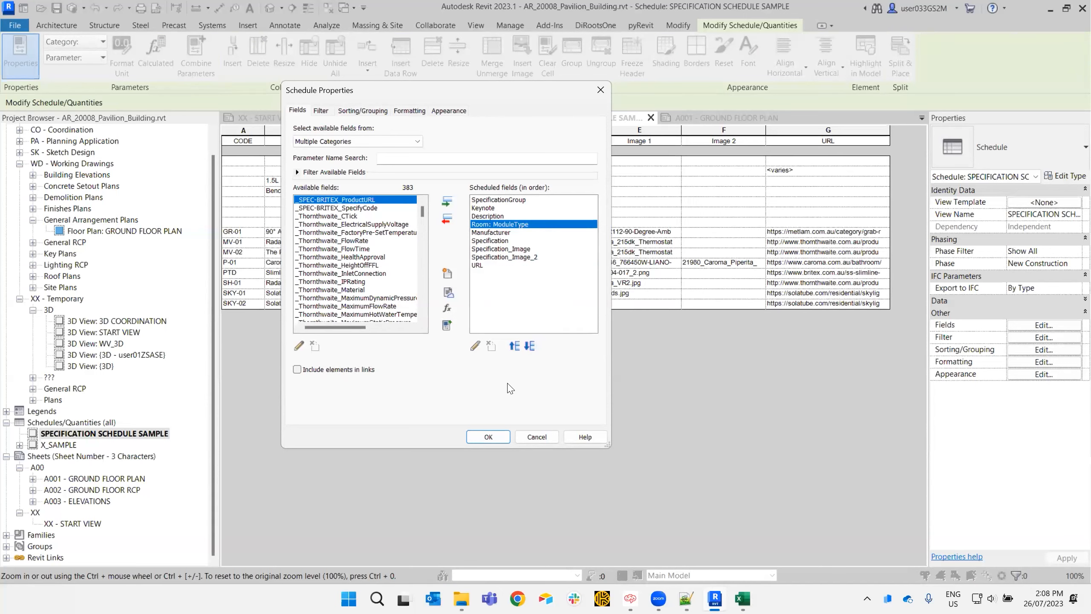
pyautogui.click(536, 440)
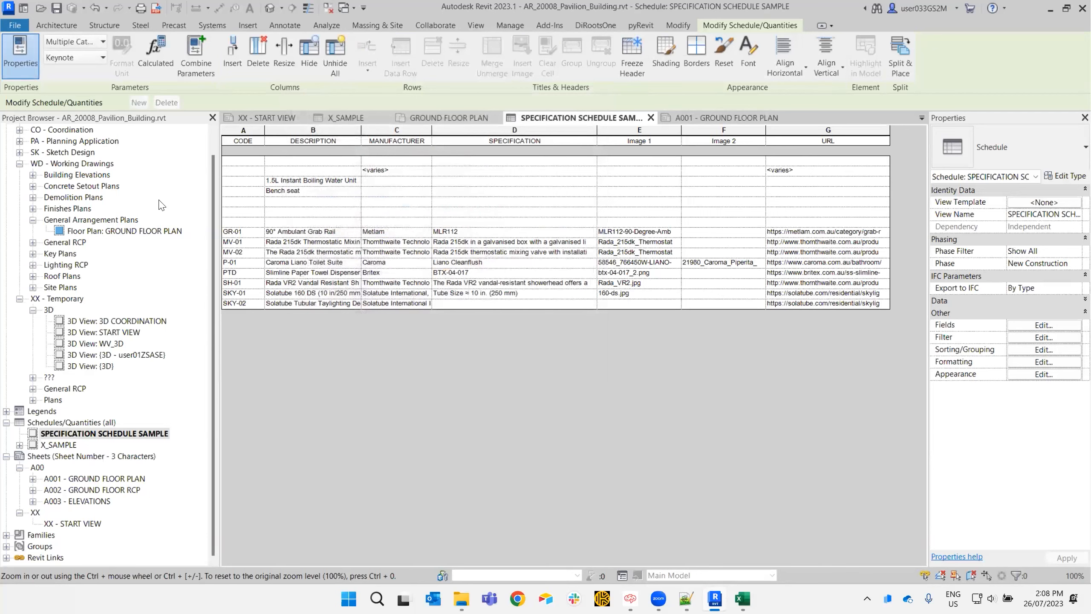
# Duplicate the SPECIFICATION SCHEDULE SAMPLE schedule.
pyautogui.rightClick(77, 434)
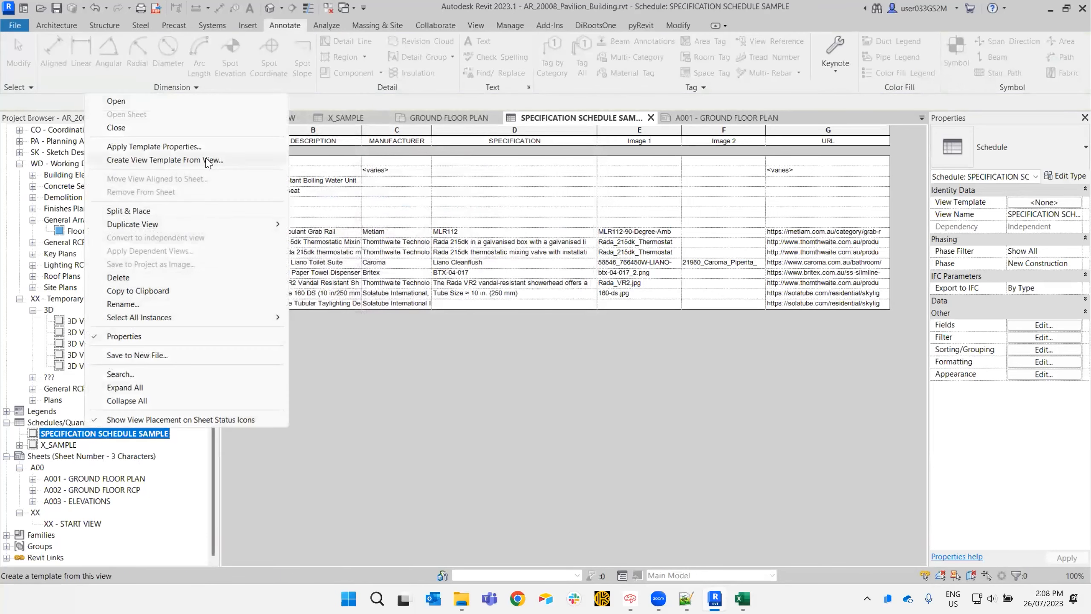
pyautogui.moveTo(197, 224)
pyautogui.click(313, 226)
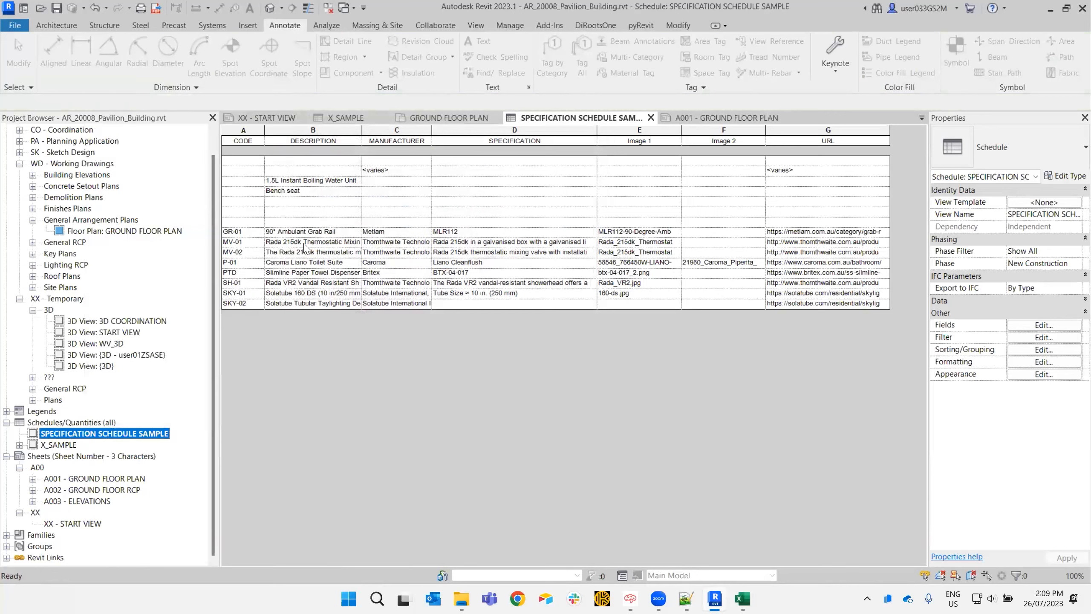
pyautogui.click(166, 443)
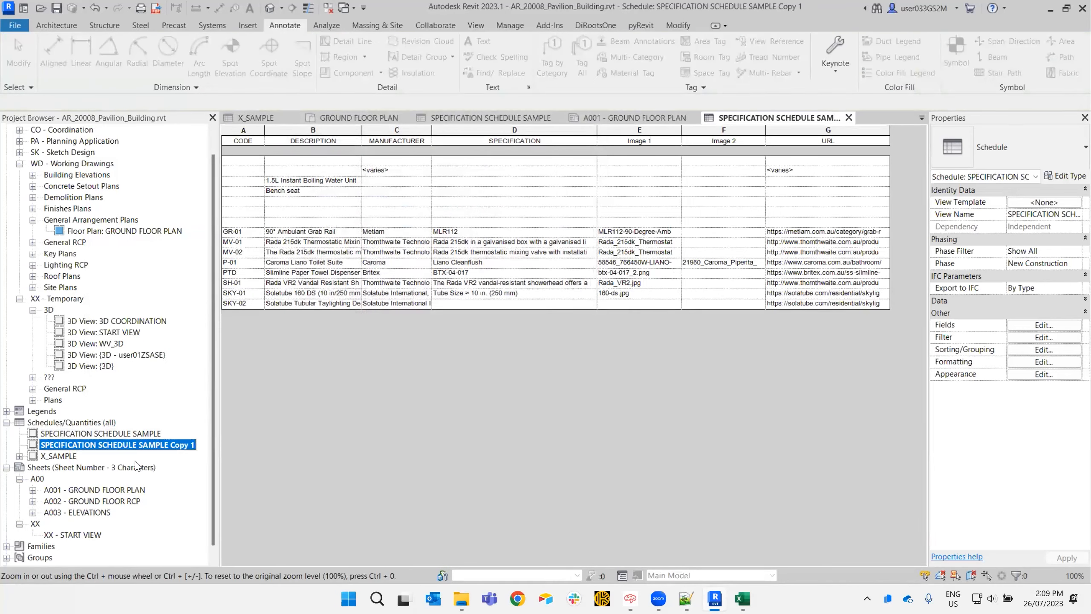
# Turn on itemizing of every instance in the duplicated schedule's sorting and grouping settings.
pyautogui.click(1033, 329)
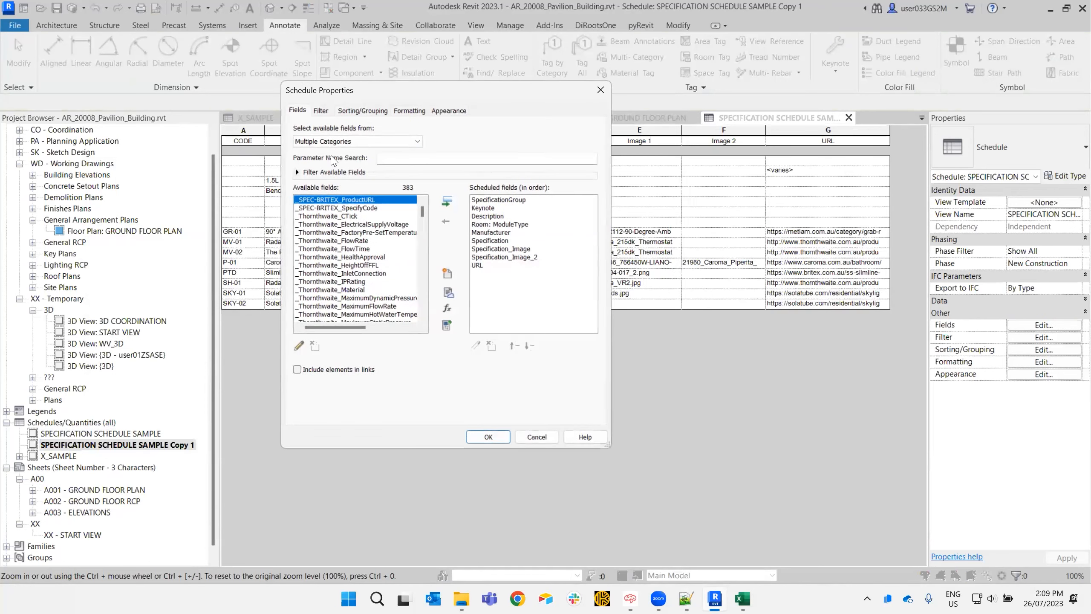
pyautogui.click(323, 112)
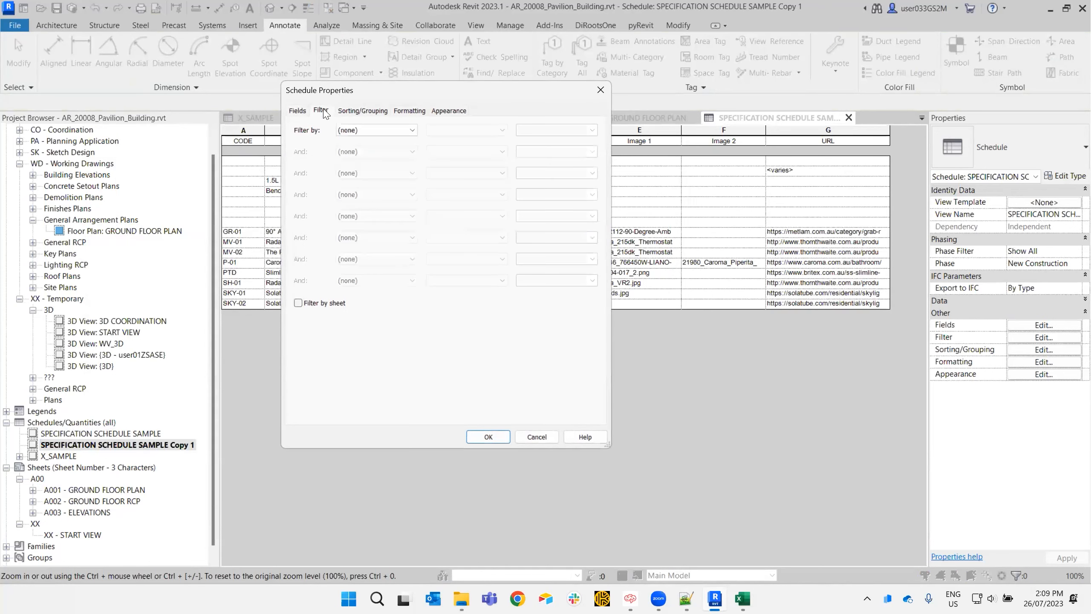
pyautogui.click(358, 111)
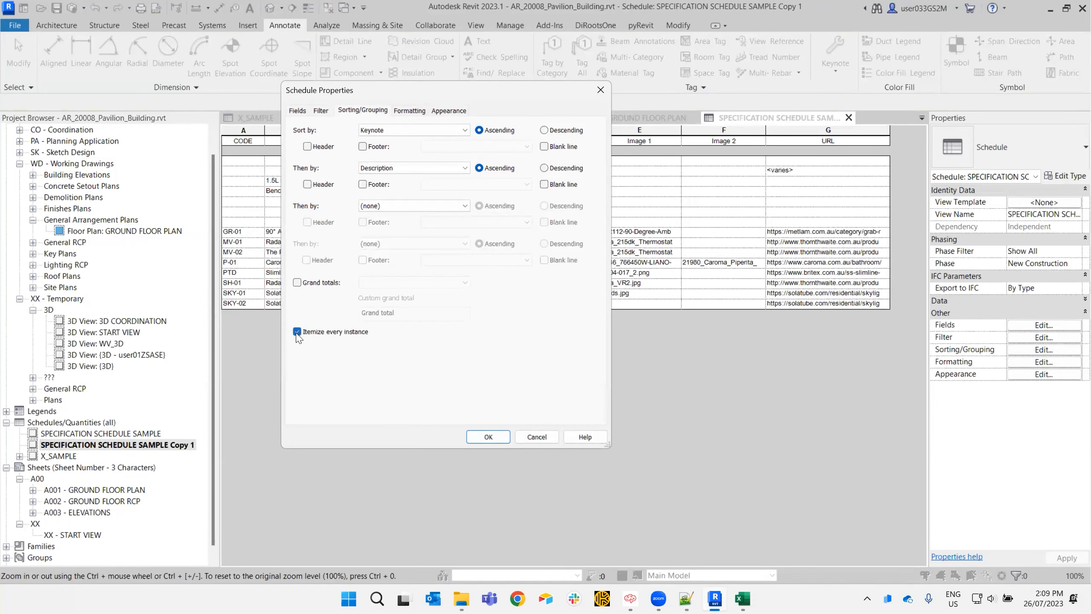
pyautogui.click(488, 437)
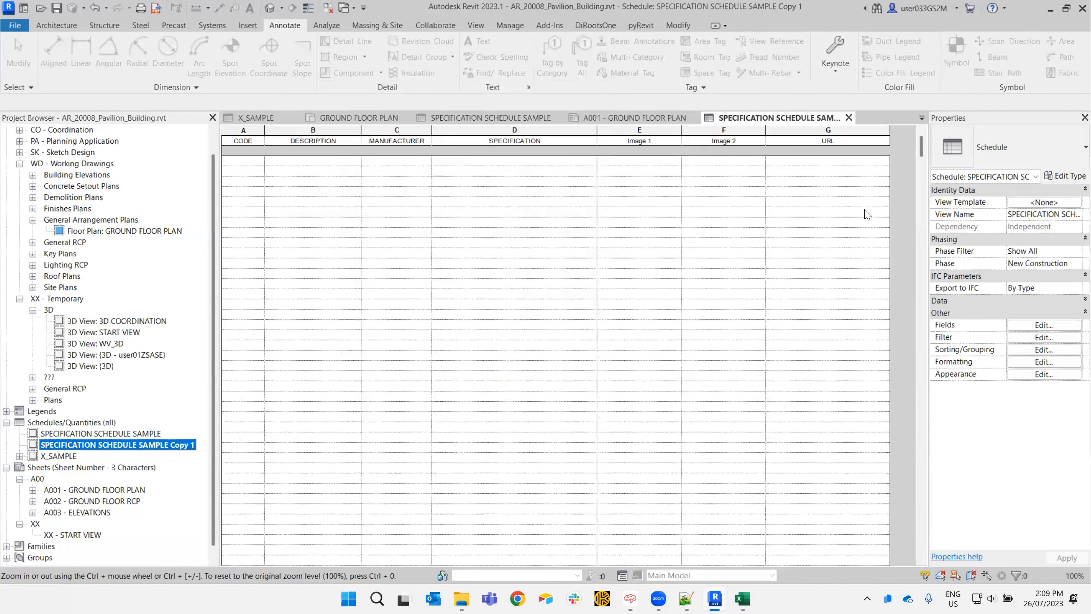
# Search the duplicated schedule's available fields for "family" and add Family and Type to the scheduled fields.
pyautogui.moveTo(922, 153); pyautogui.dragTo(912, 495)
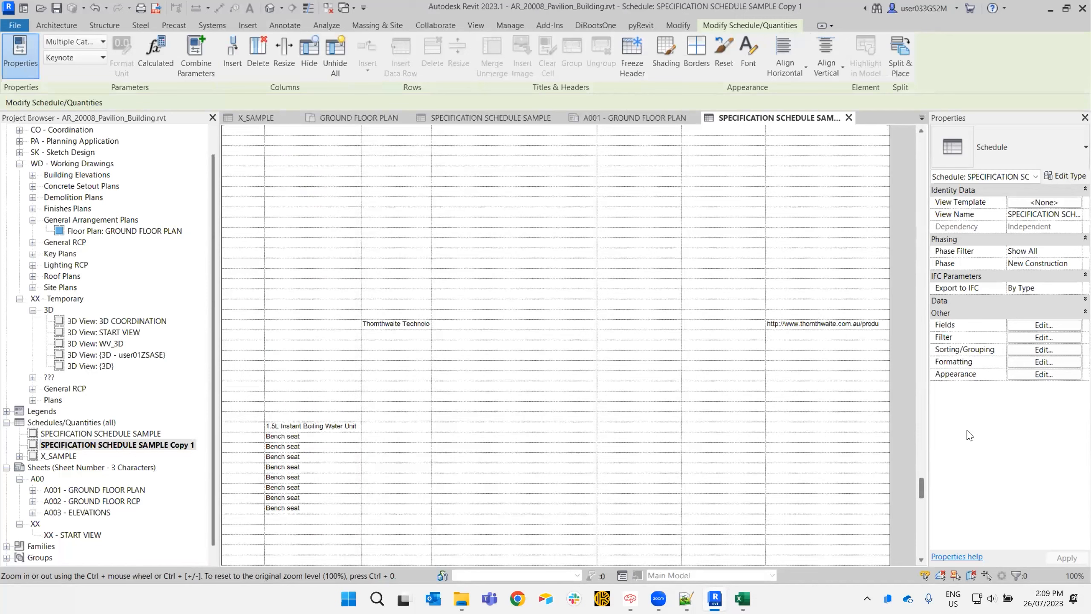
pyautogui.click(1028, 327)
pyautogui.click(375, 292)
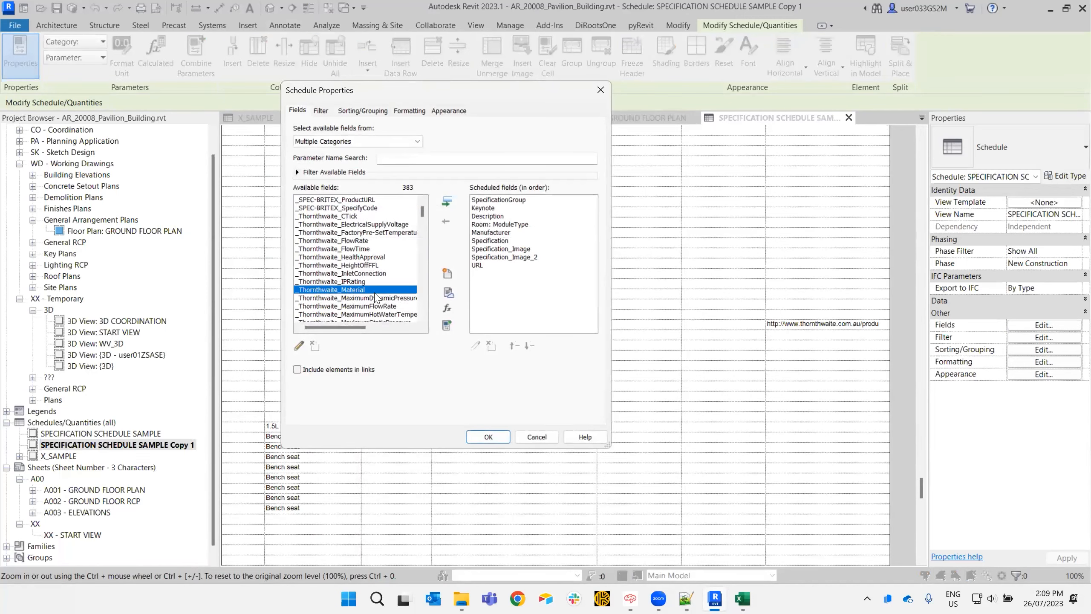
pyautogui.press('f')
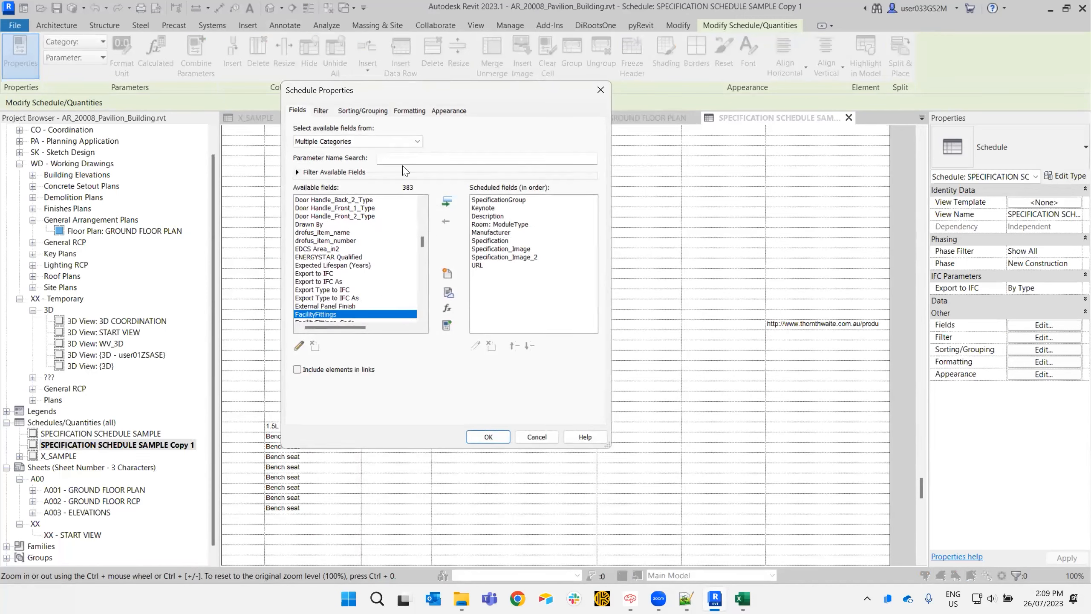
pyautogui.click(386, 158)
pyautogui.write('family')
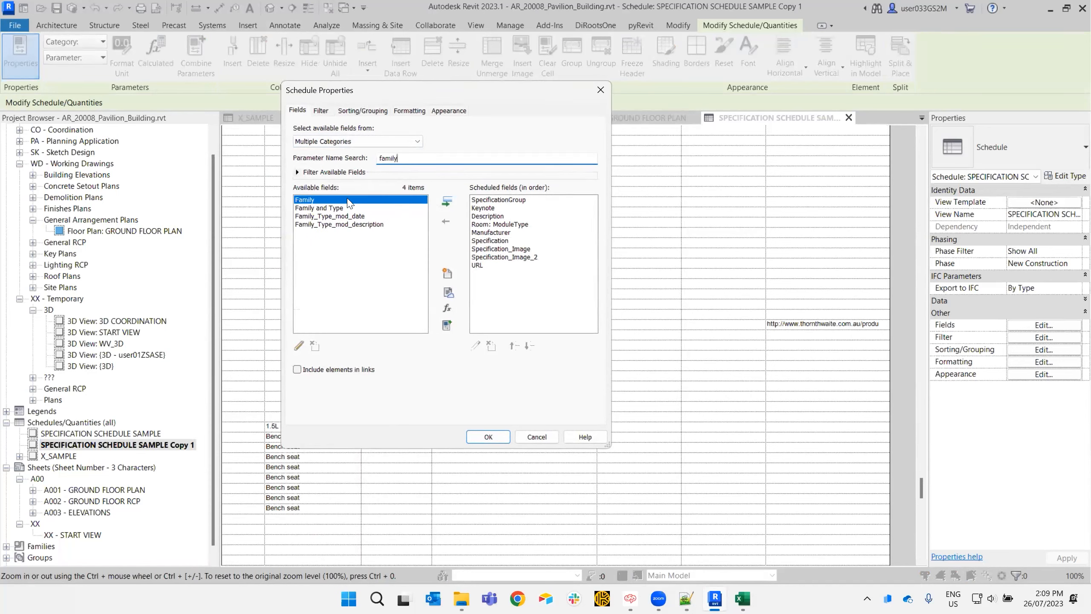
pyautogui.doubleClick(352, 209)
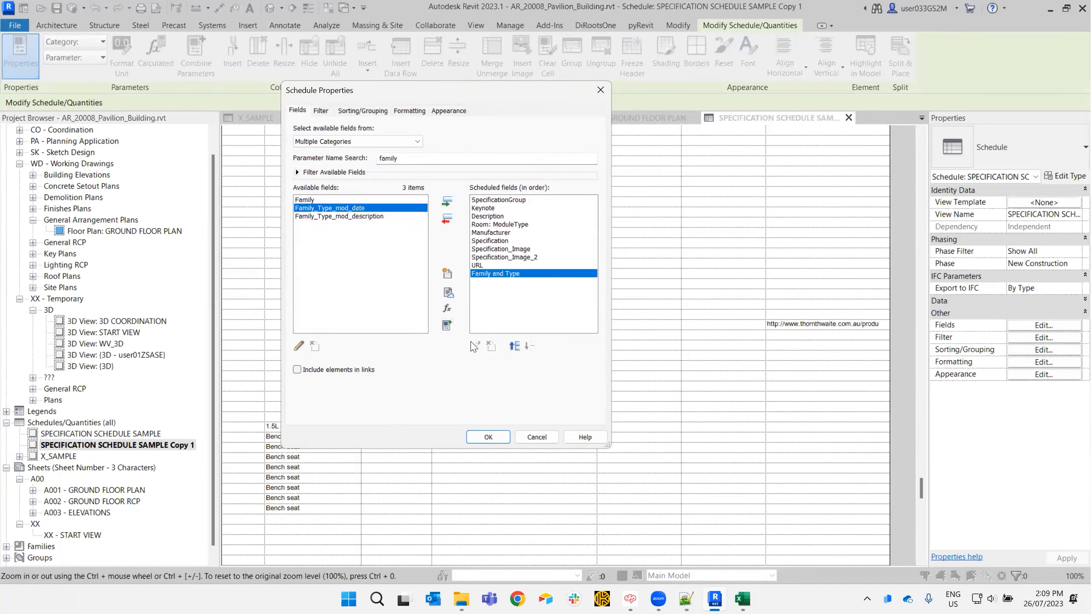
# Move Family and Type to the start of the scheduled field order, apply the change and widen its column to show the full names.
pyautogui.click(514, 346)
pyautogui.click(514, 346)
pyautogui.click(514, 346)
pyautogui.click(515, 346)
pyautogui.click(515, 346)
pyautogui.click(515, 346)
pyautogui.click(514, 346)
pyautogui.click(515, 346)
pyautogui.click(514, 346)
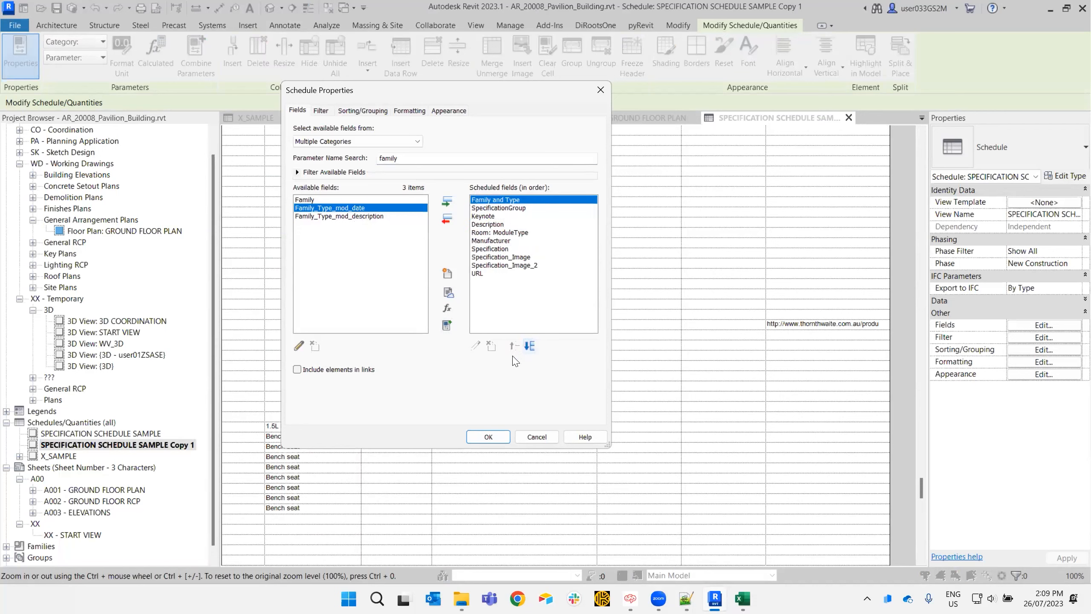
pyautogui.click(494, 441)
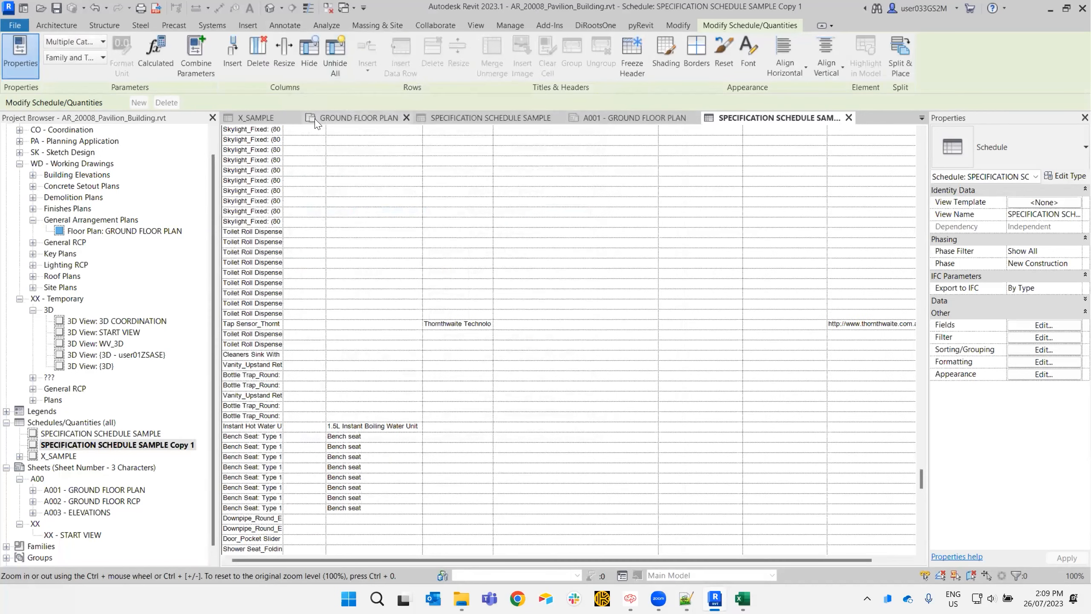
pyautogui.moveTo(284, 140); pyautogui.dragTo(404, 144)
# Rename the duplicated schedule to SPECIFICATION SCHEDULE SAMPLE_DATA.
pyautogui.rightClick(168, 447)
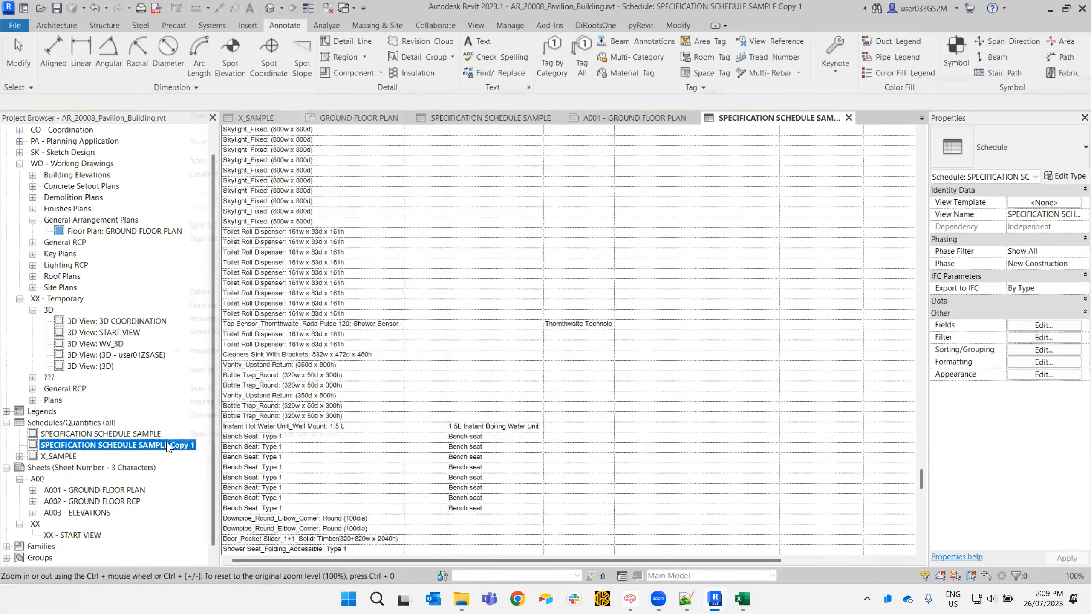
pyautogui.click(196, 317)
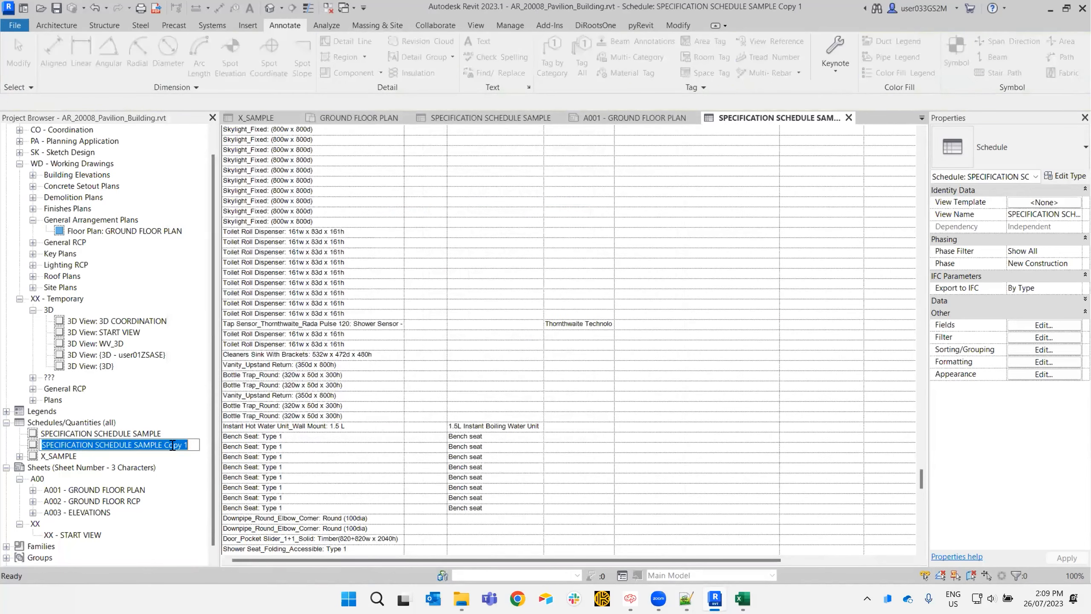
pyautogui.press('End')
pyautogui.press('BackSpace')
pyautogui.press('BackSpace')
pyautogui.press('BackSpace')
pyautogui.press('BackSpace')
pyautogui.press('BackSpace')
pyautogui.press('BackSpace')
pyautogui.write('_DATA')
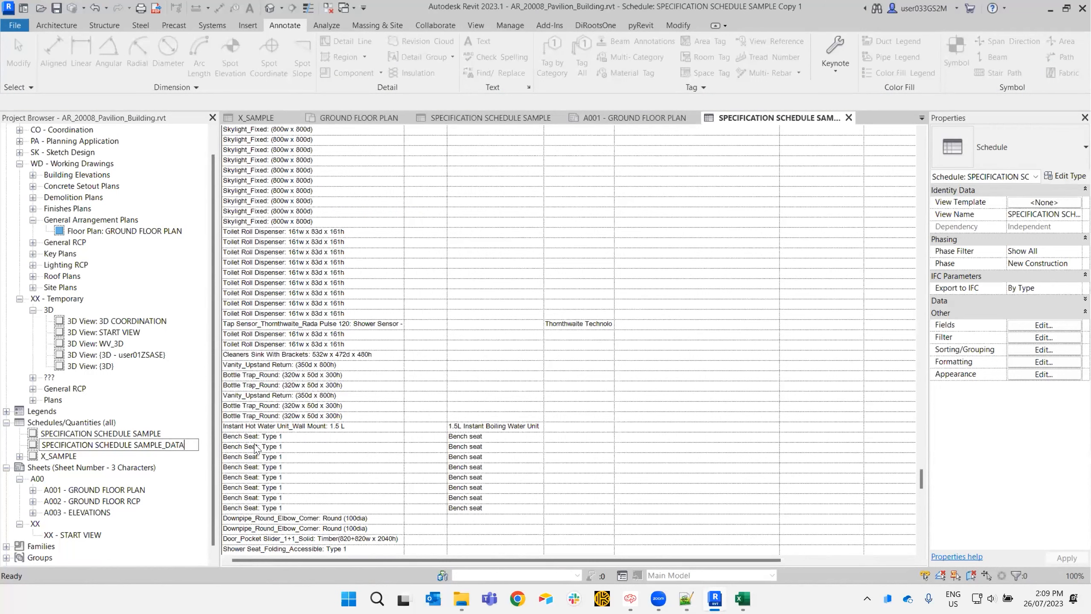
pyautogui.press('Return')
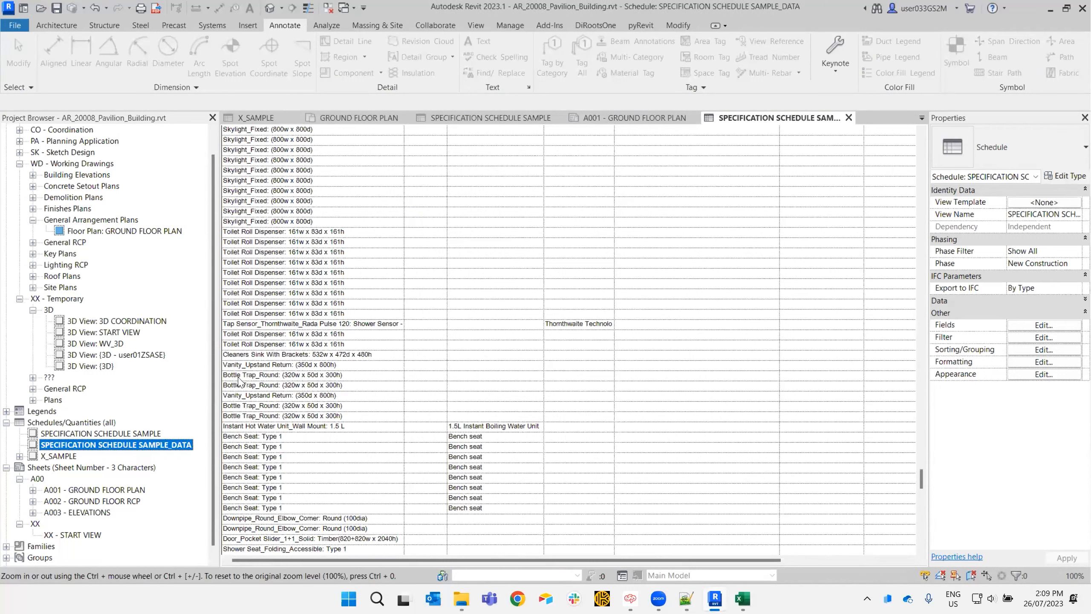
# Look through the itemized Family and Type rows to examine which element categories the data schedule includes.
pyautogui.click(370, 193)
pyautogui.moveTo(922, 479); pyautogui.dragTo(893, 349)
pyautogui.scroll(-10, 893, 349)
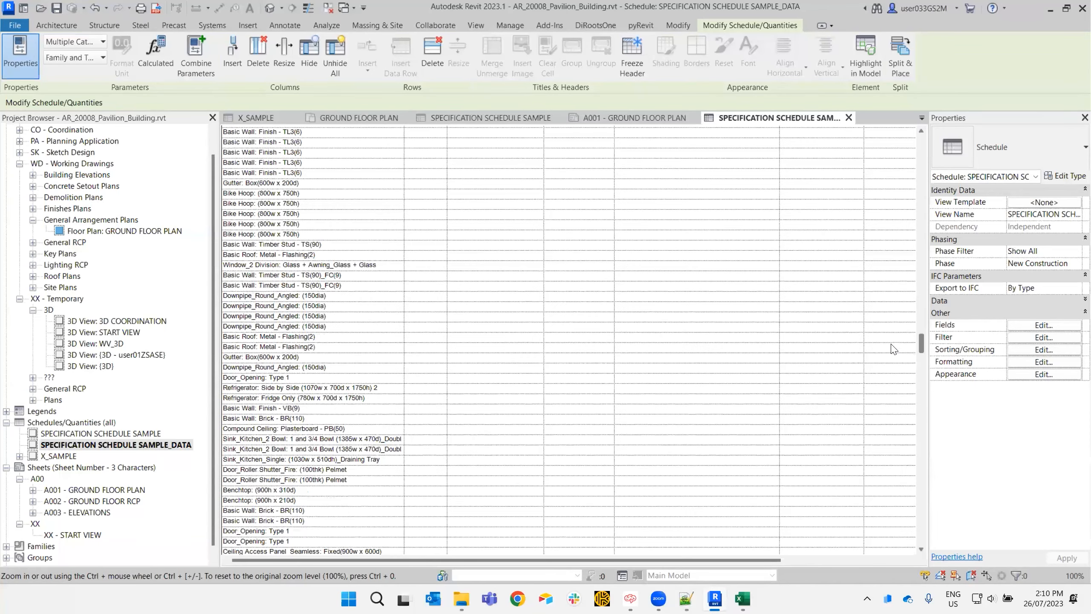
pyautogui.scroll(-9, 894, 349)
pyautogui.scroll(-1, 901, 363)
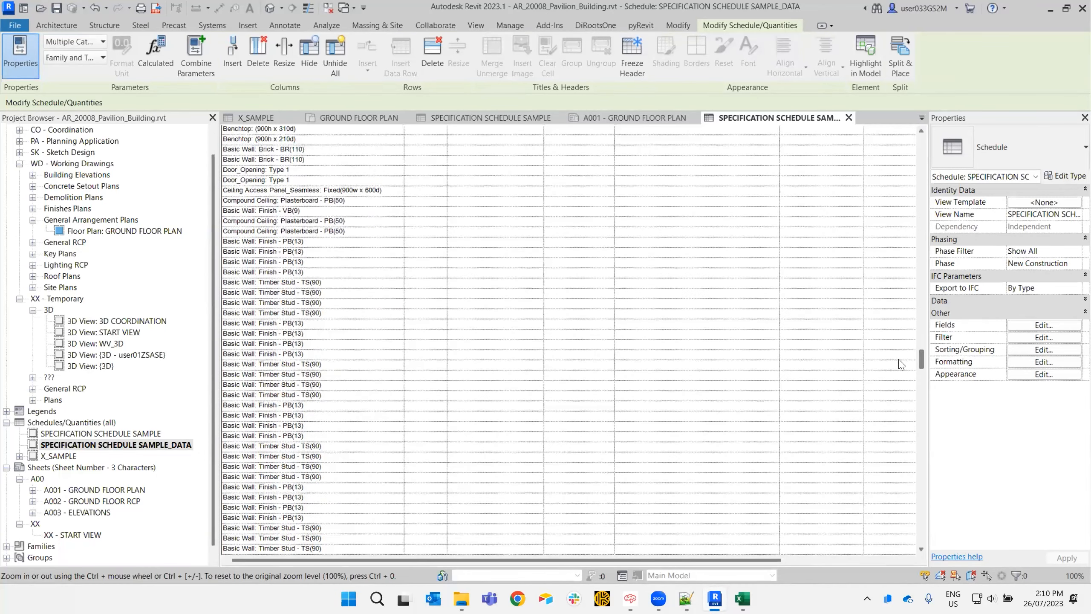
pyautogui.scroll(-10, 906, 371)
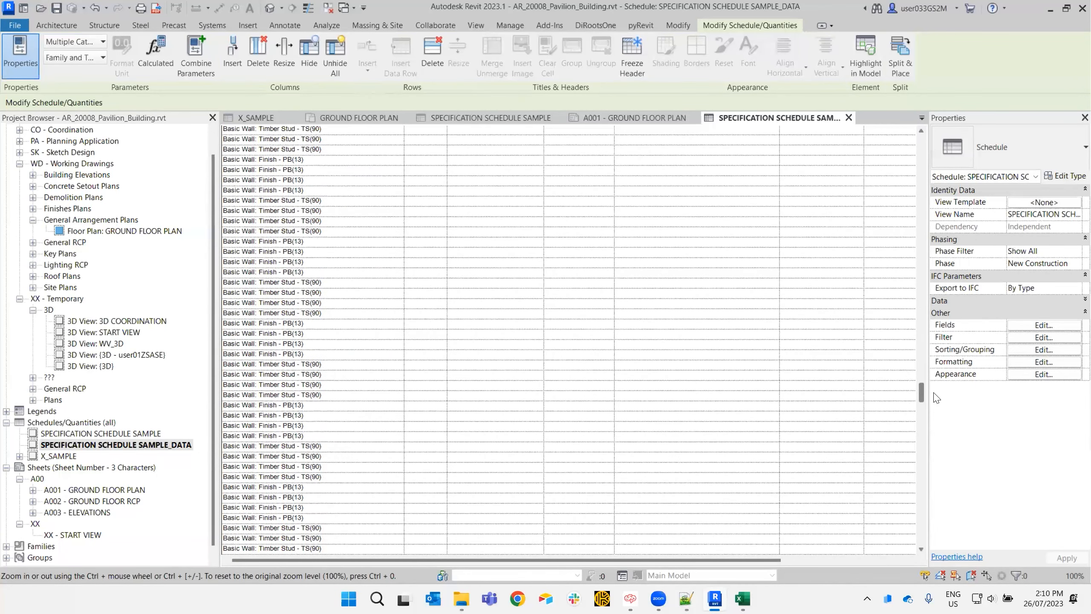
pyautogui.scroll(-10, 935, 397)
pyautogui.scroll(-2, 930, 424)
pyautogui.scroll(-1, 930, 425)
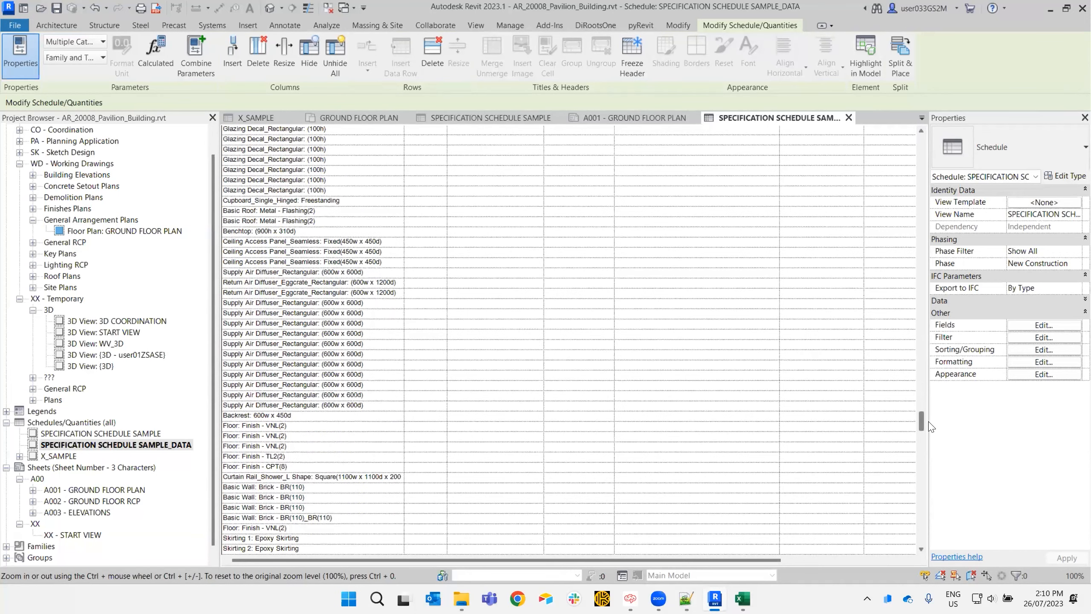
pyautogui.scroll(1, 929, 427)
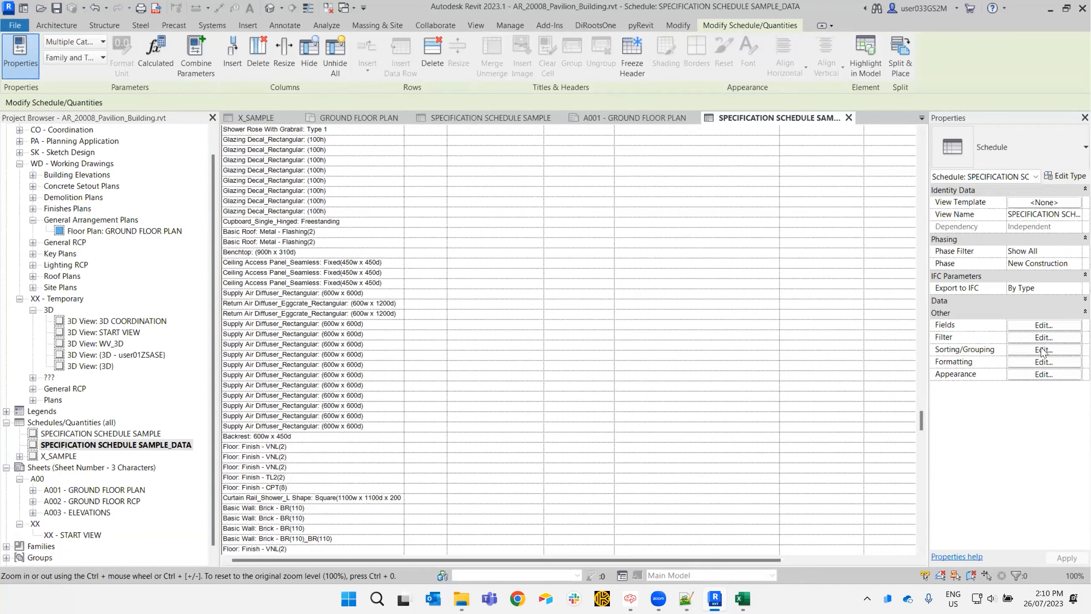
# Duplicate the SPECIFICATION SCHEDULE SAMPLE_DATA schedule.
pyautogui.rightClick(168, 445)
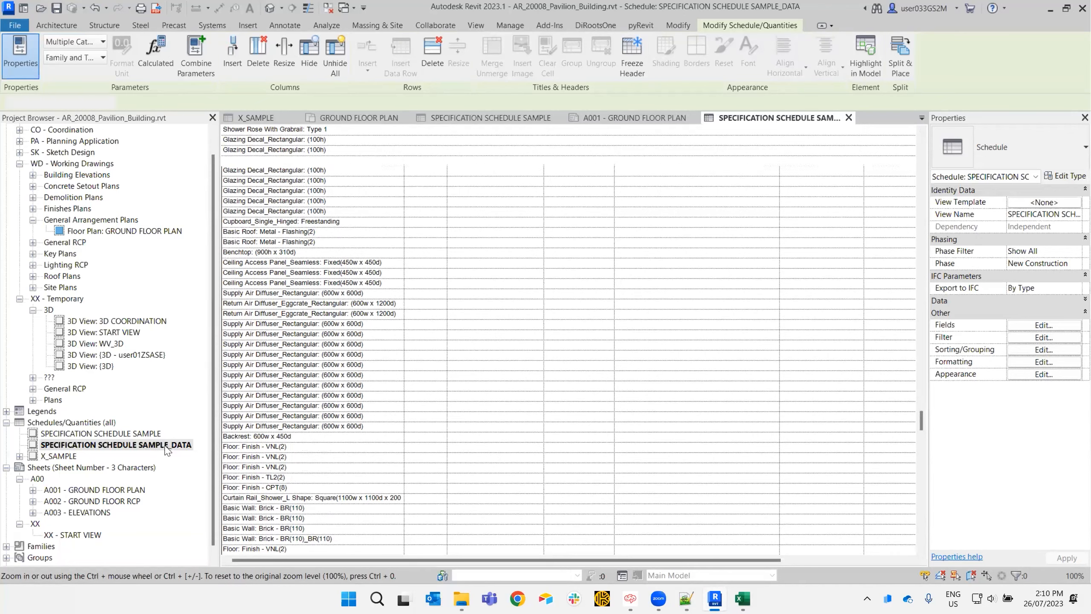
pyautogui.moveTo(251, 241)
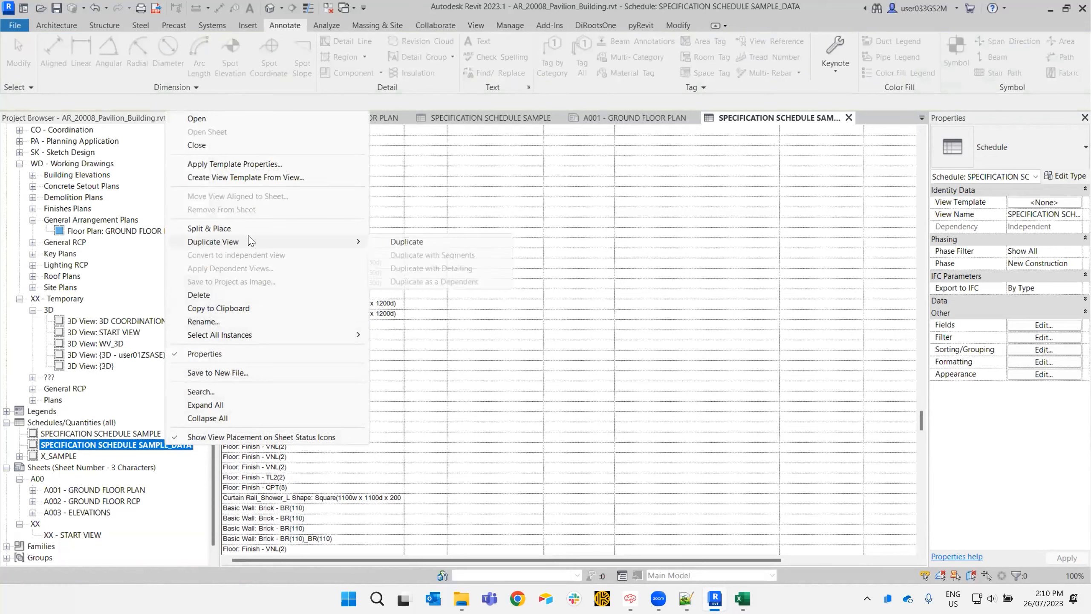
pyautogui.click(398, 243)
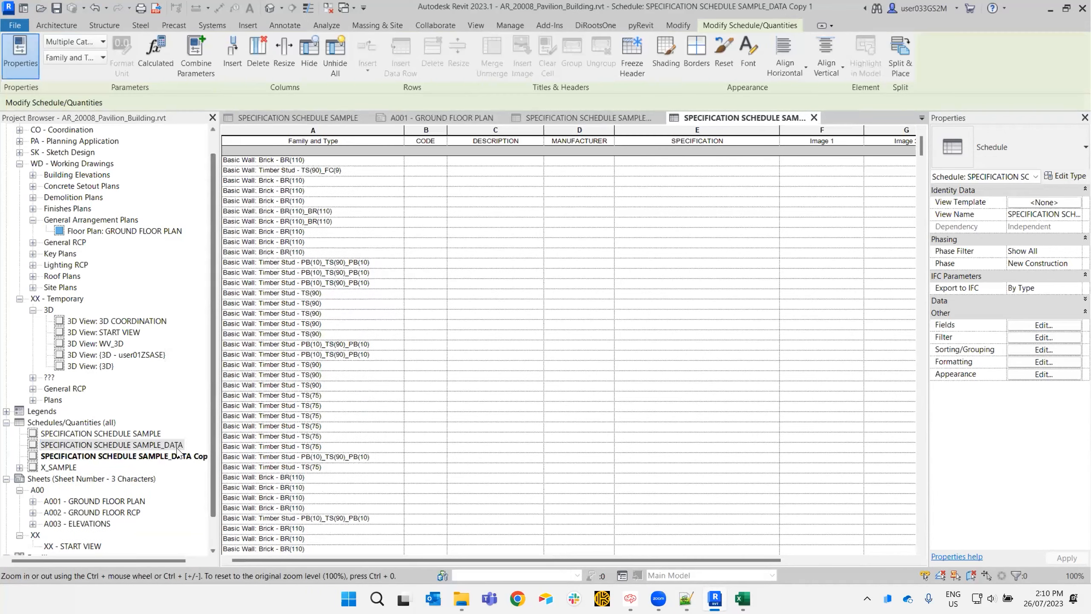
# Rename the new copy of the data schedule to SPECIFICATION SCHEDULE SAMPLE 2.
pyautogui.rightClick(194, 455)
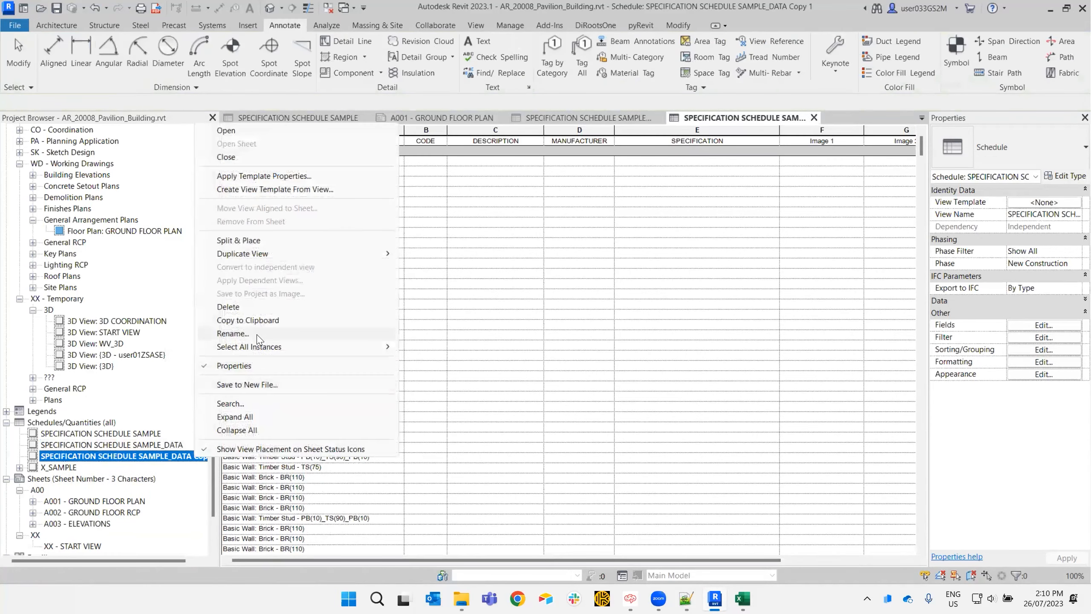
pyautogui.click(232, 334)
pyautogui.click(175, 458)
pyautogui.moveTo(166, 459); pyautogui.dragTo(218, 458)
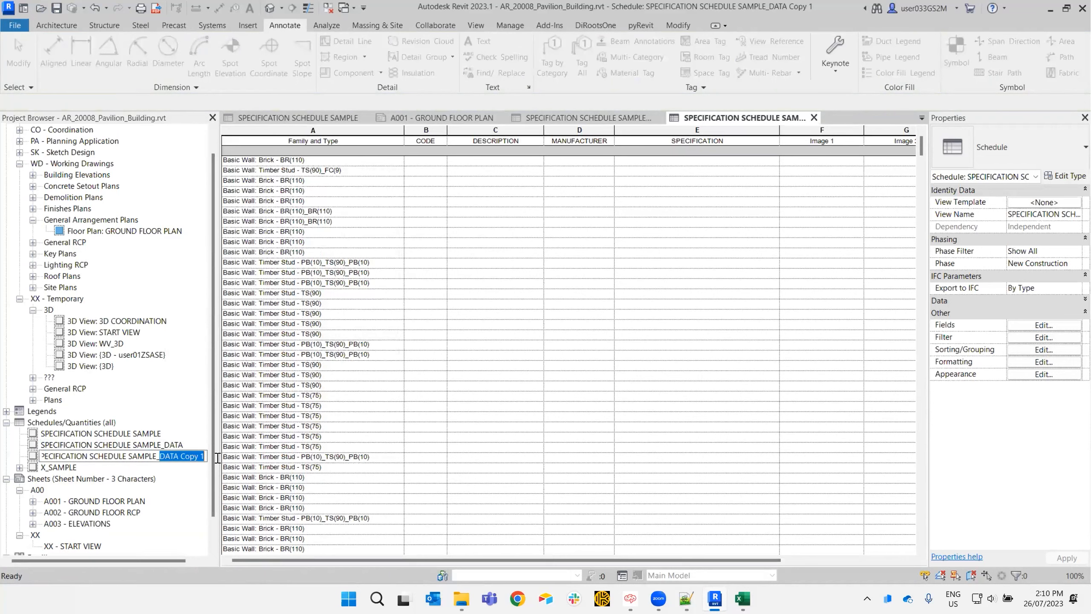
pyautogui.press('BackSpace')
pyautogui.press('BackSpace')
pyautogui.write('2')
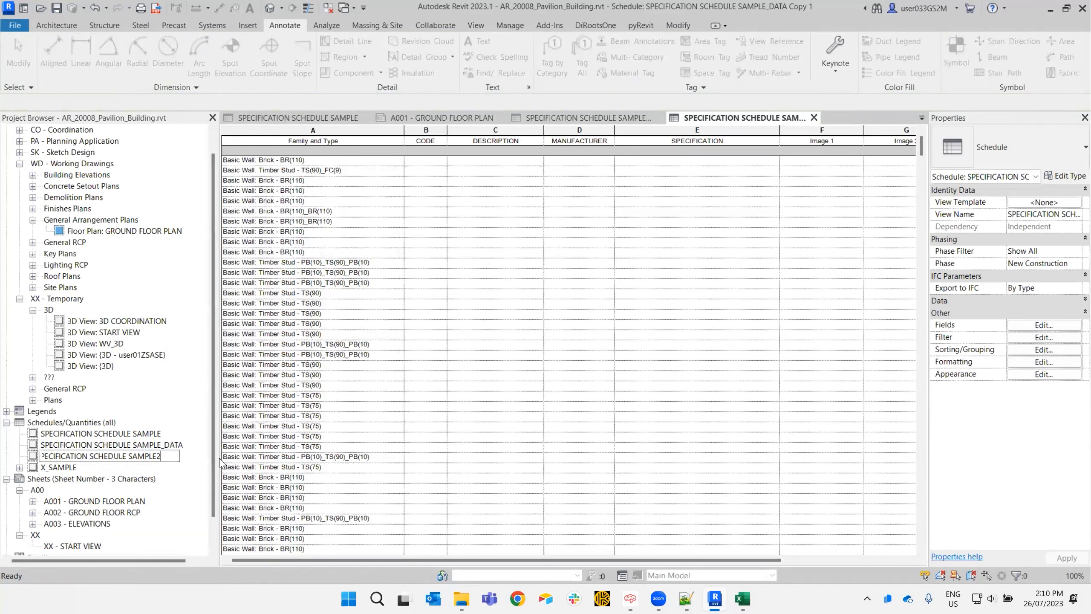
pyautogui.write(' 1')
pyautogui.write('2')
pyautogui.press('Return')
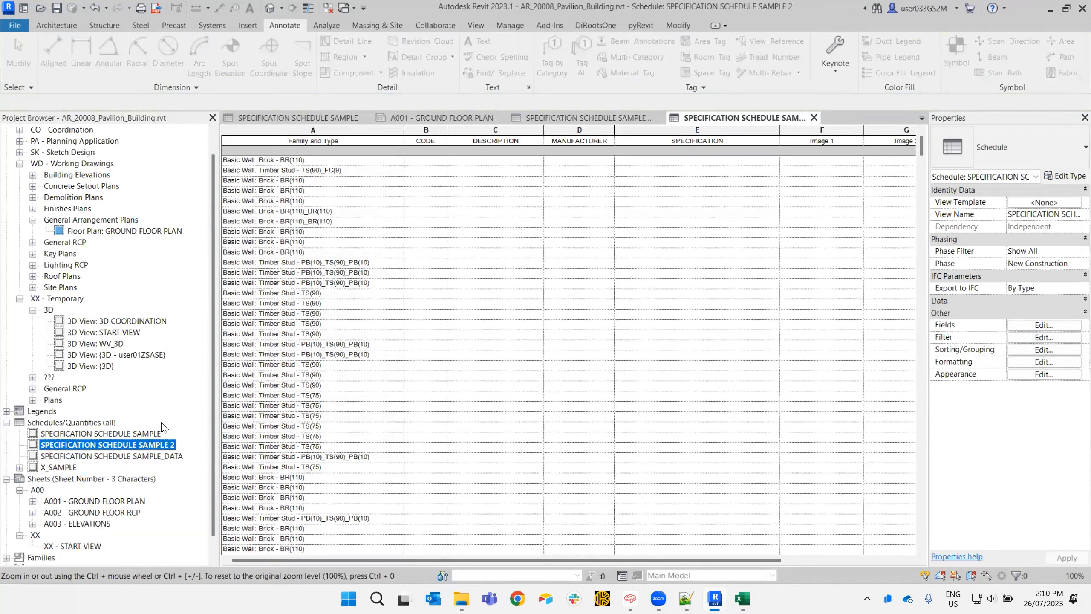
# Filter SPECIFICATION SCHEDULE SAMPLE 2 by Keynote is greater than, leaving the comparison value blank.
pyautogui.click(1044, 338)
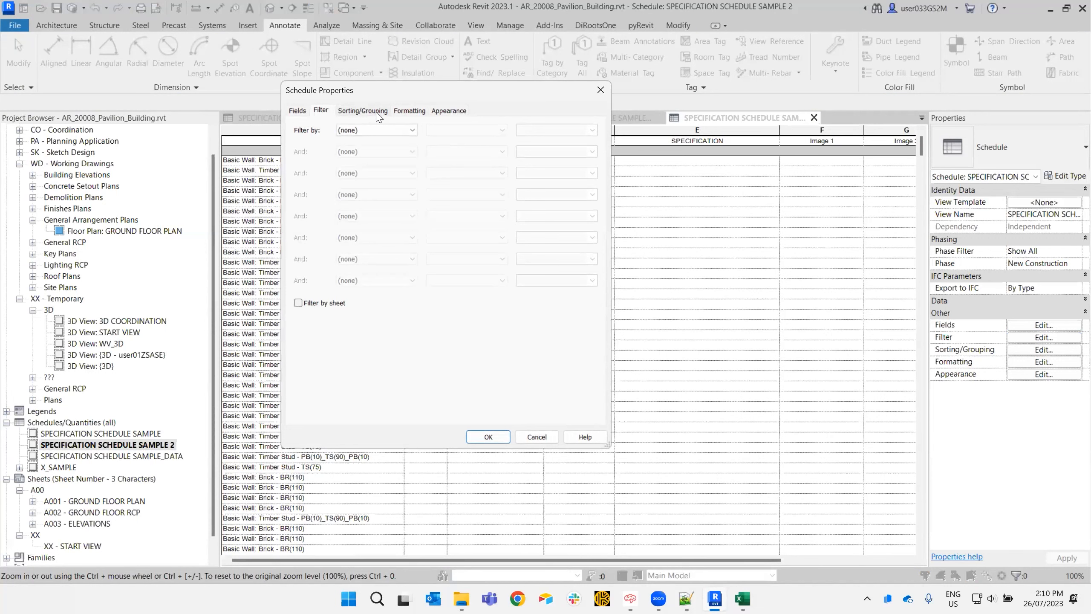
pyautogui.click(372, 131)
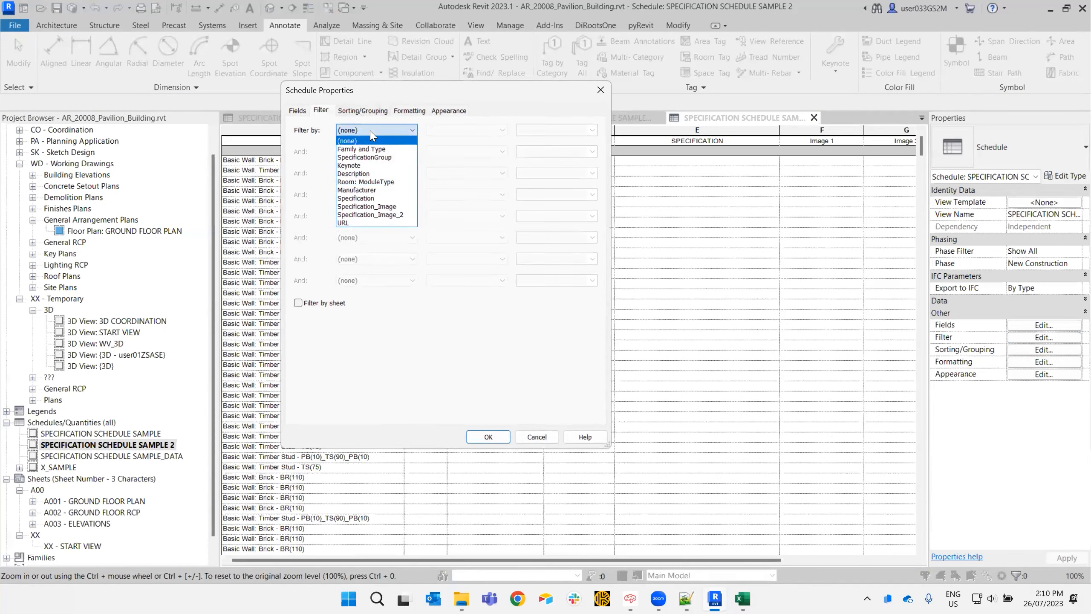
pyautogui.click(371, 165)
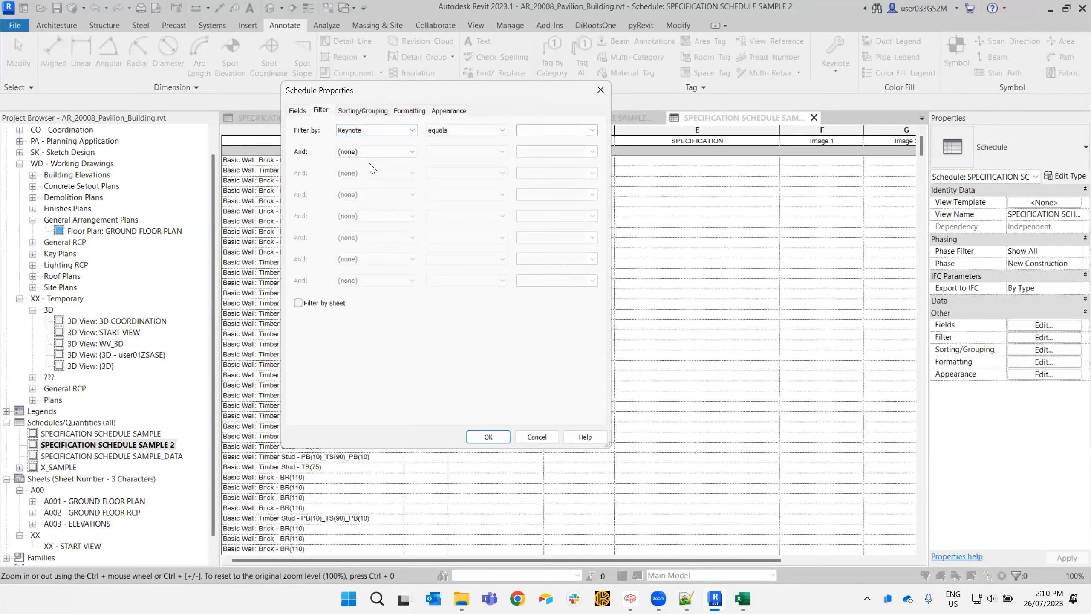
pyautogui.click(465, 133)
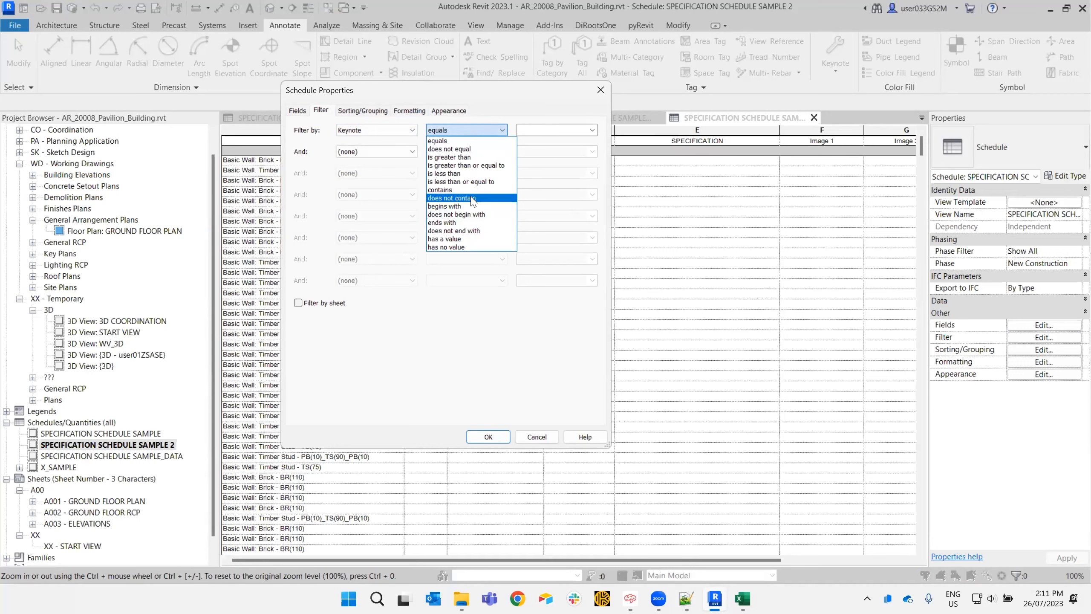
pyautogui.click(477, 158)
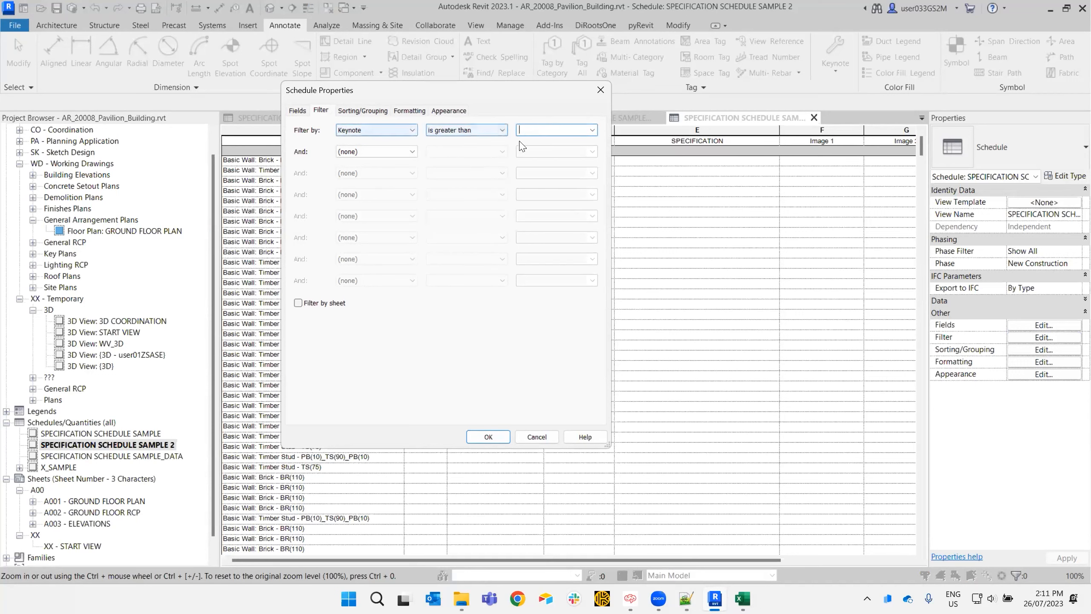
pyautogui.click(489, 437)
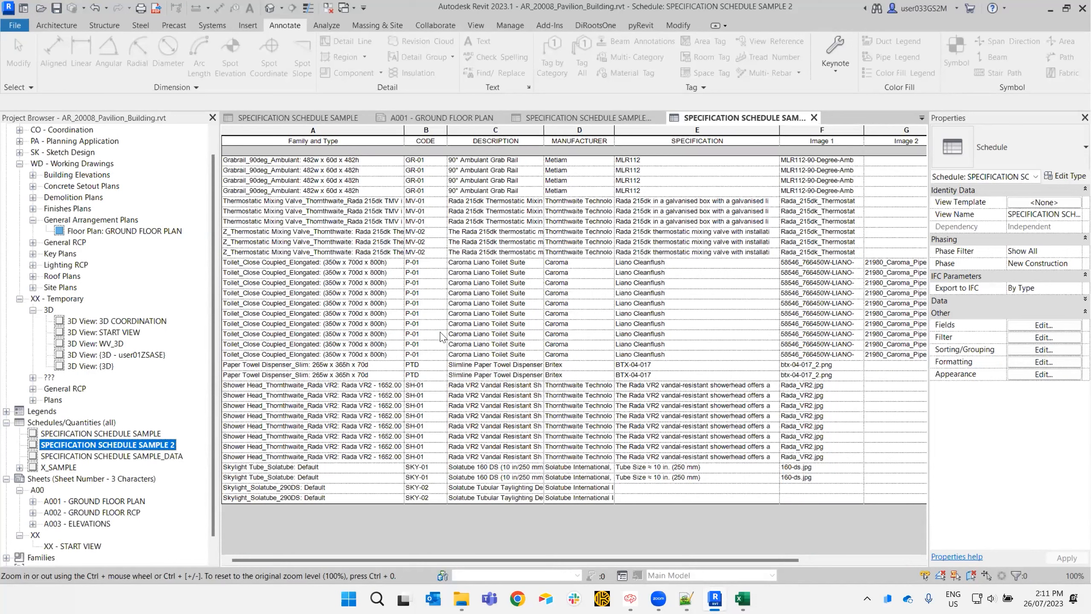
# Turn off itemizing every instance in the sorting and grouping settings of SPECIFICATION SCHEDULE SAMPLE 2.
pyautogui.click(1040, 326)
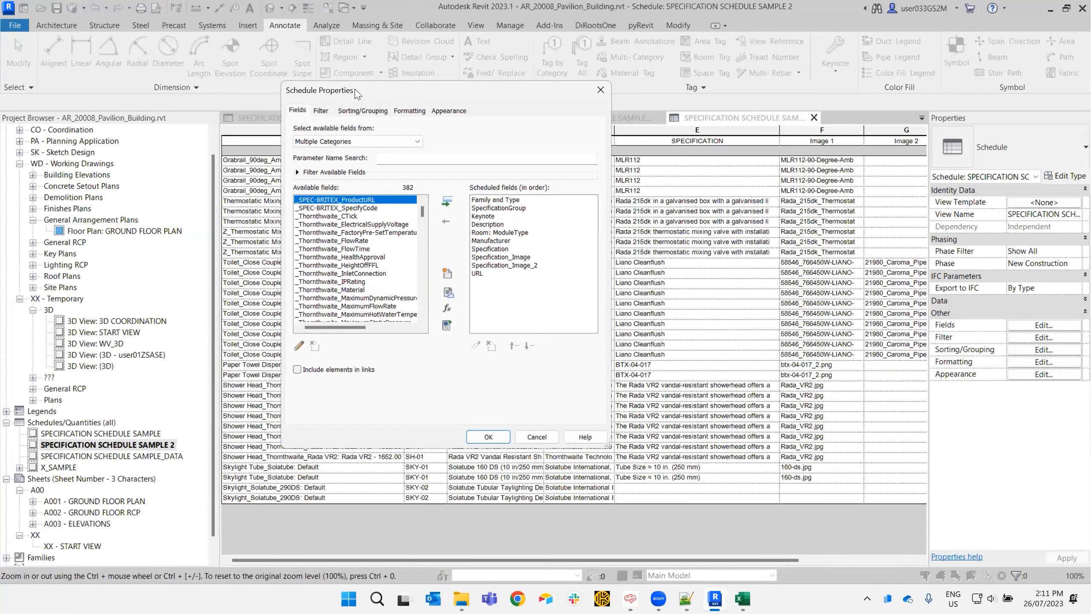
pyautogui.moveTo(355, 93); pyautogui.dragTo(592, 132)
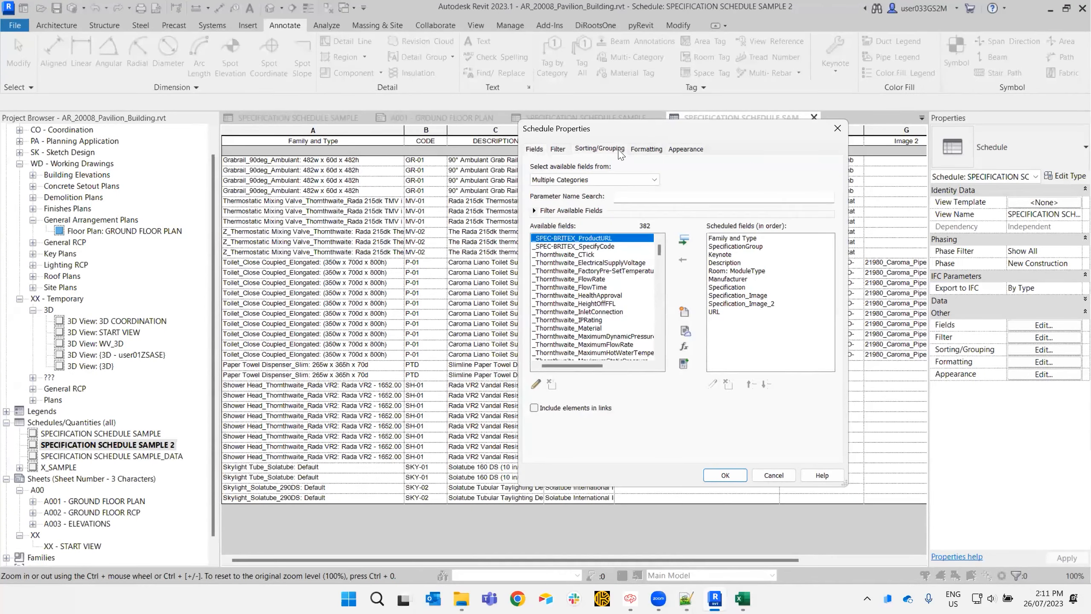
pyautogui.click(599, 148)
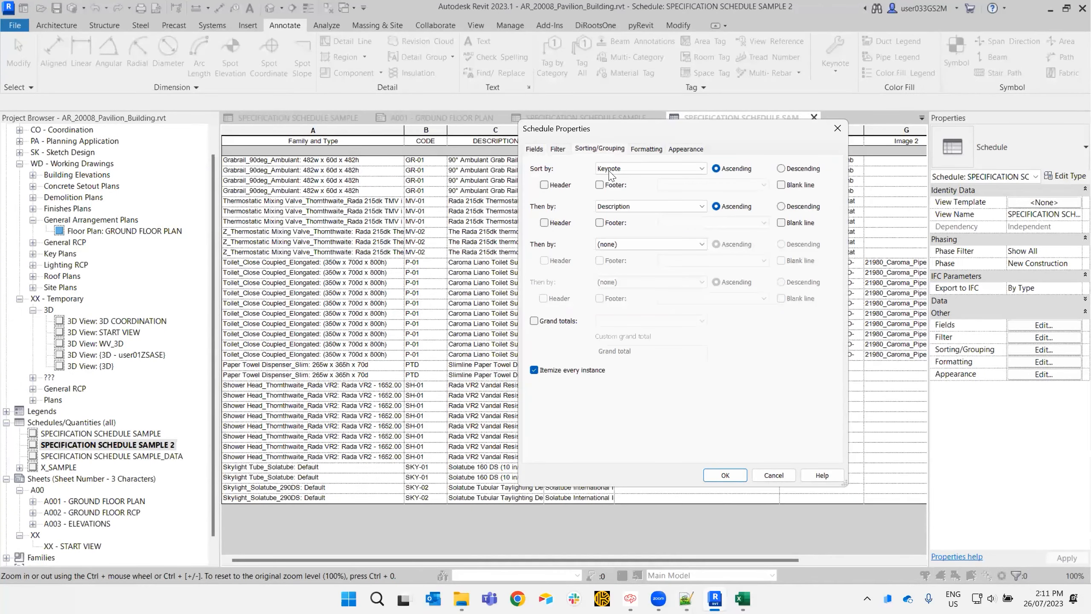
pyautogui.click(557, 372)
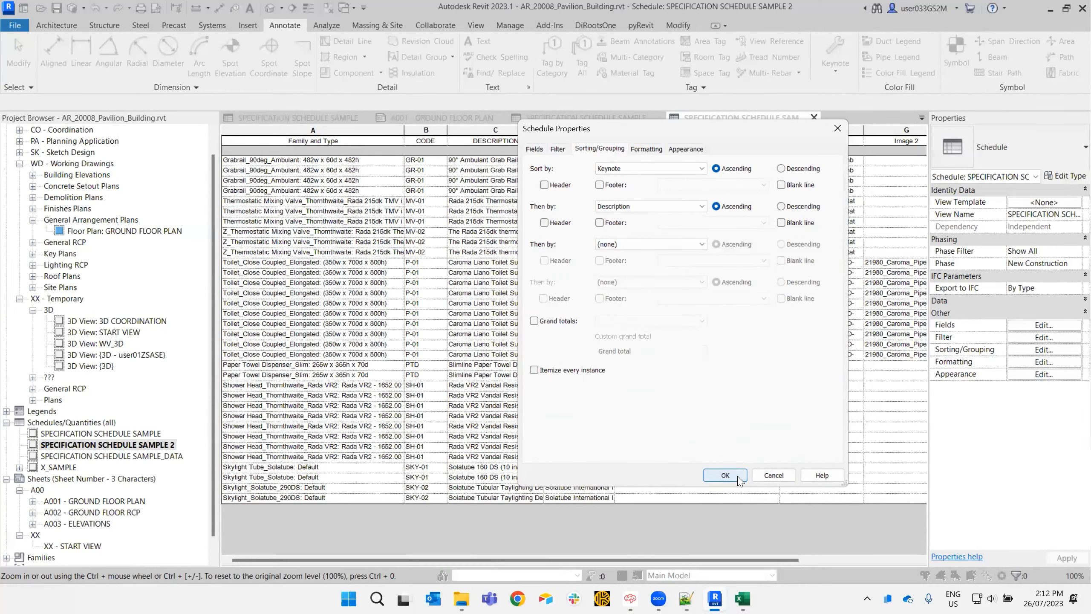
pyautogui.click(738, 480)
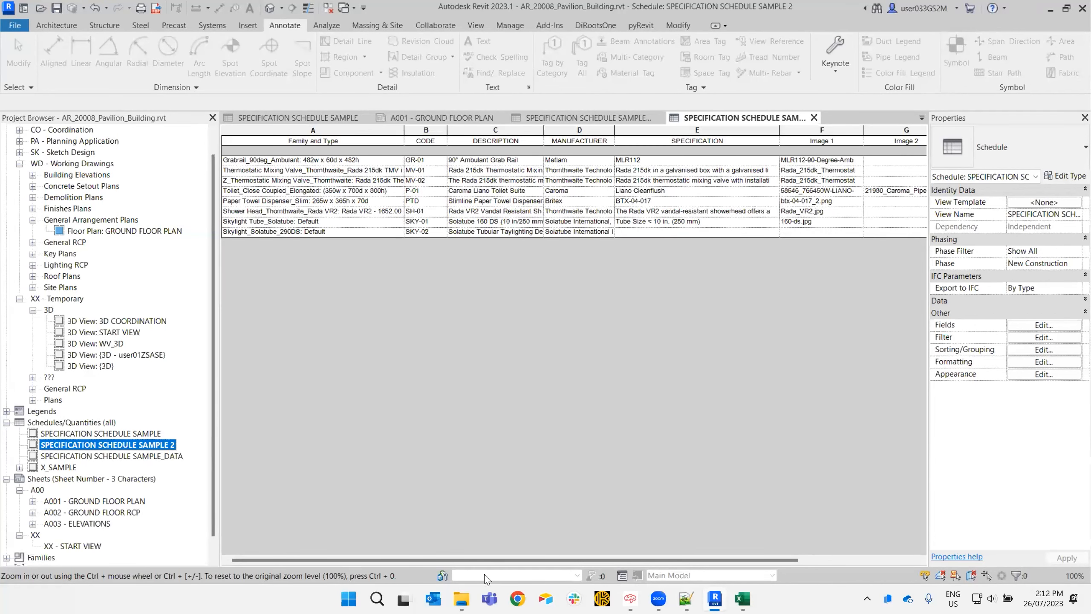
pyautogui.moveTo(514, 560); pyautogui.dragTo(444, 550)
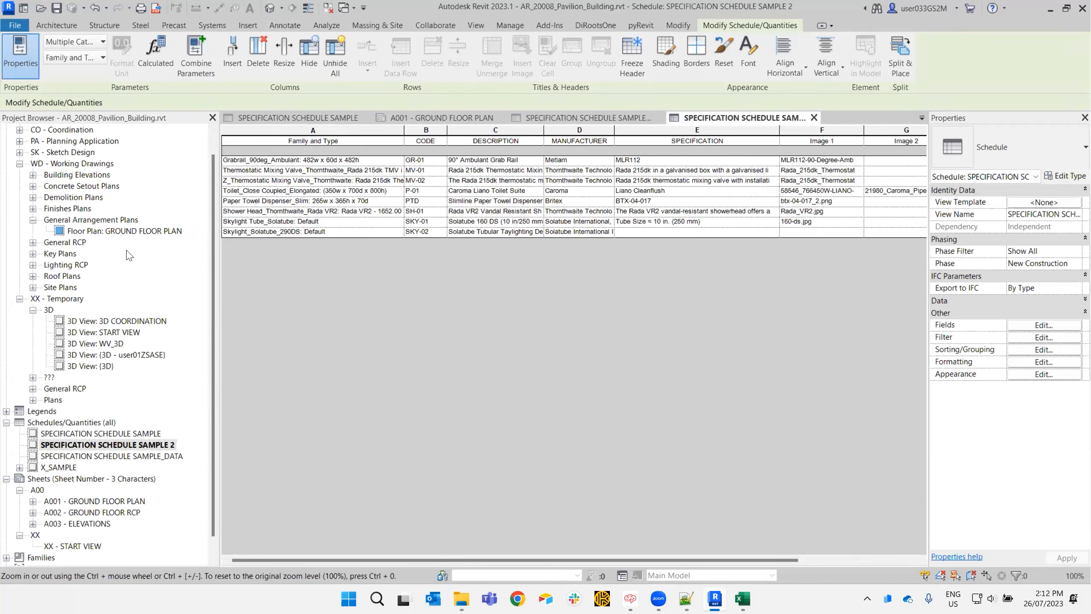
# Open the GROUND FLOOR PLAN view at the two basins in the Male Toilet.
pyautogui.doubleClick(137, 231)
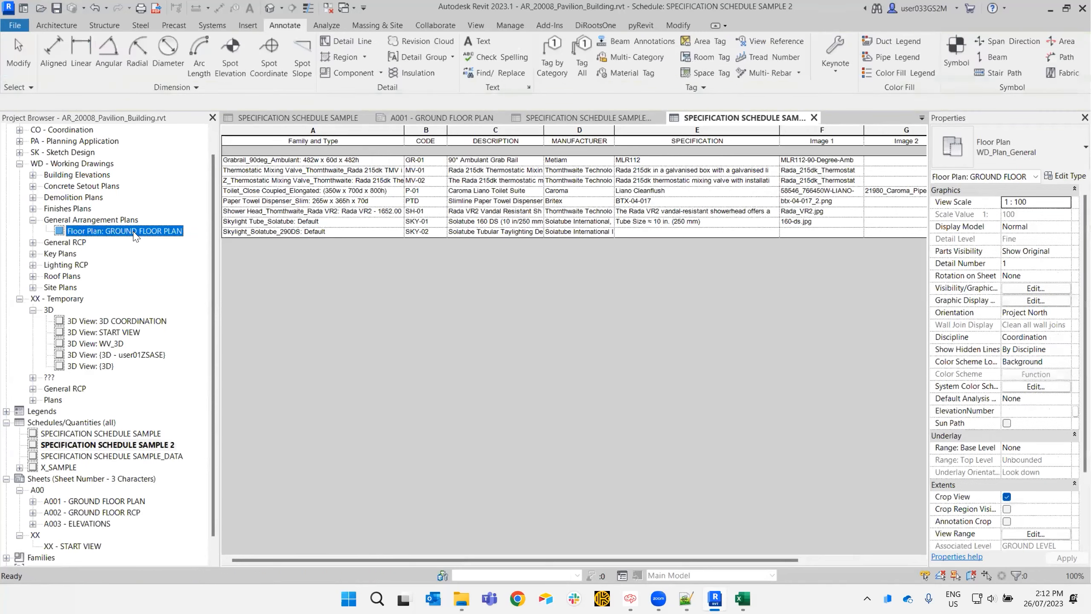
pyautogui.moveTo(580, 376); pyautogui.dragTo(577, 382, button='middle')
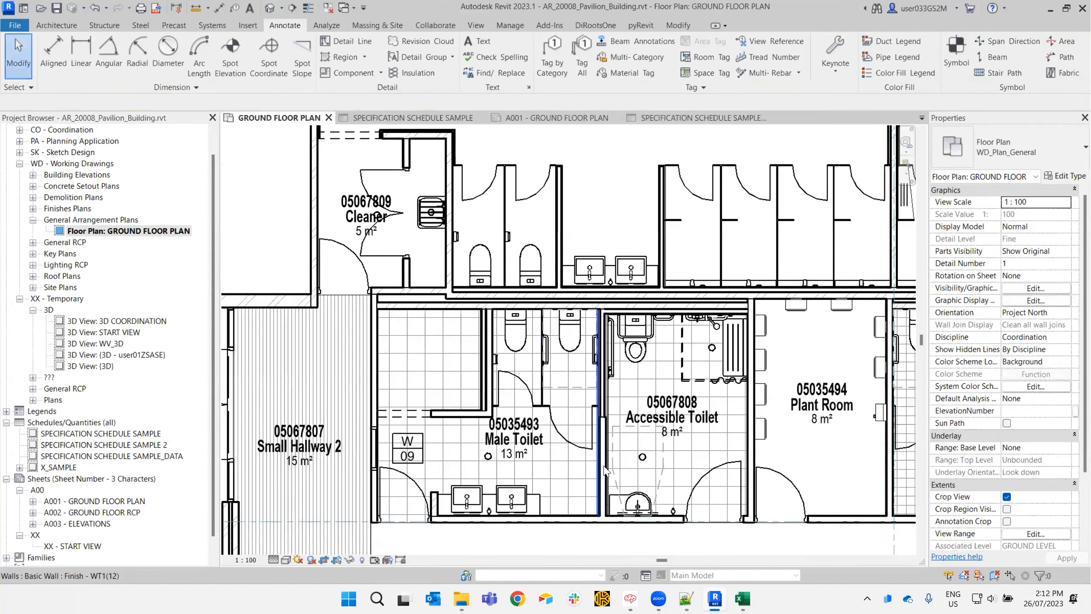
pyautogui.moveTo(579, 494); pyautogui.dragTo(579, 385, button='middle')
pyautogui.scroll(1, 475, 419)
pyautogui.scroll(3, 569, 445)
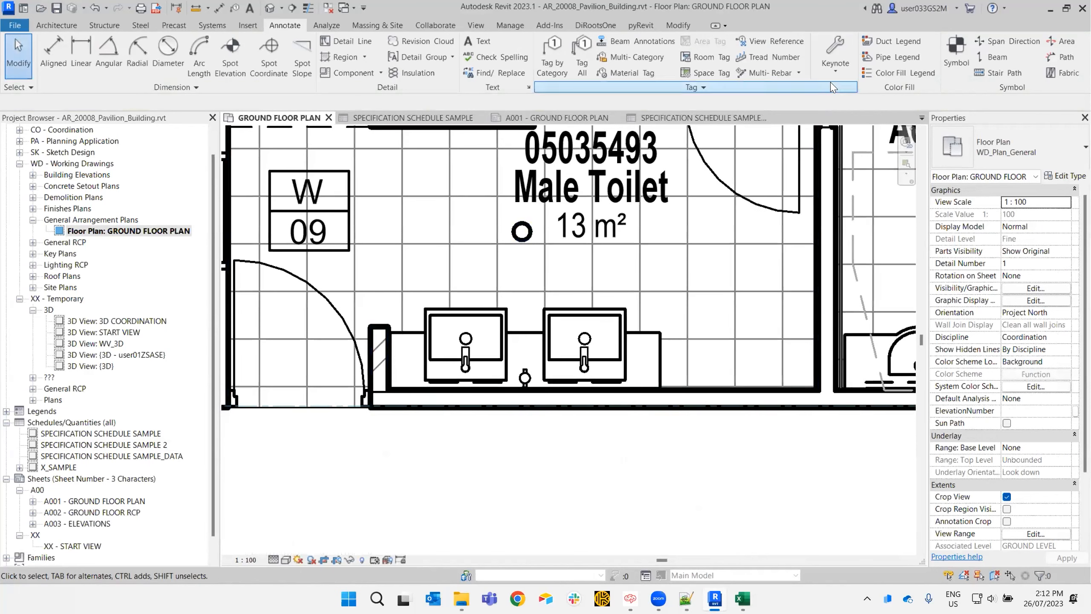
# Place an element keynote above the Male Toilet basins, assigning the right-hand basin the FFE key BA-01 (BASIN - TYPE 1).
pyautogui.click(703, 87)
pyautogui.click(834, 78)
pyautogui.click(816, 110)
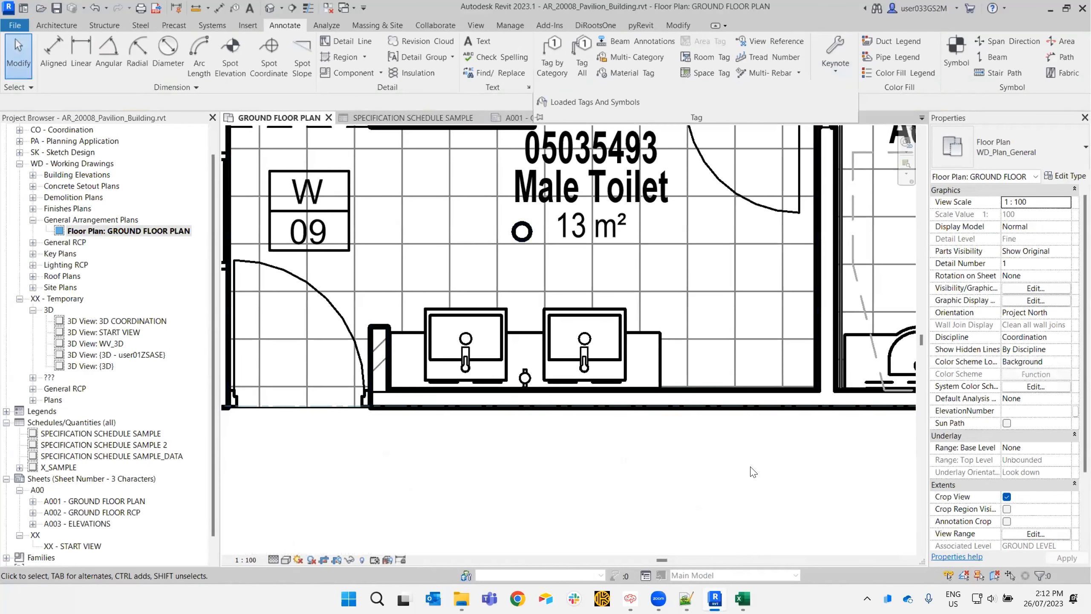
pyautogui.moveTo(771, 449); pyautogui.dragTo(767, 450, button='middle')
pyautogui.click(837, 71)
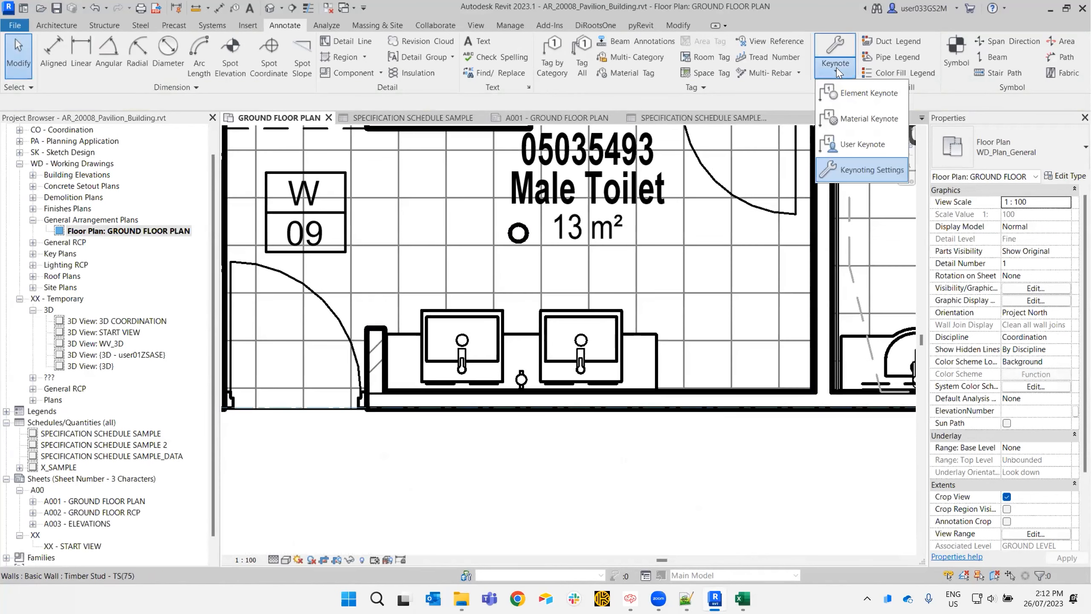
pyautogui.click(867, 94)
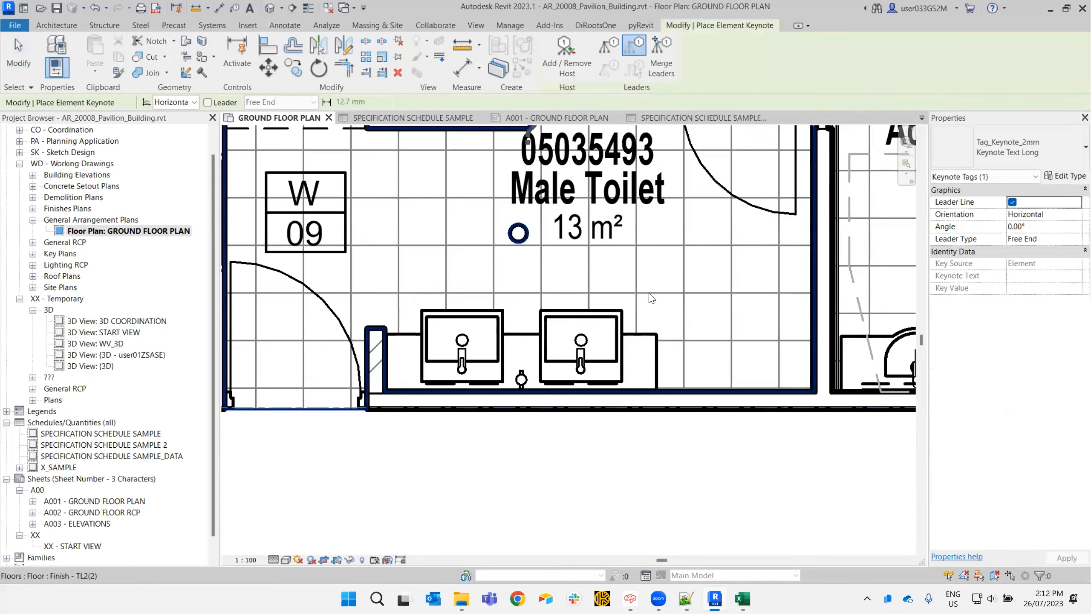
pyautogui.click(618, 318)
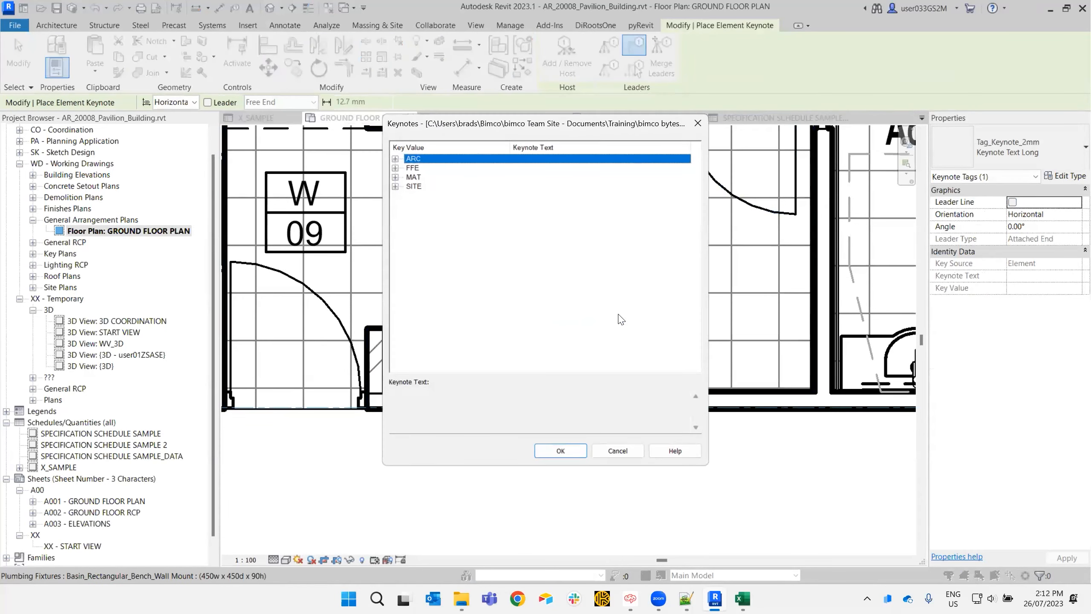
pyautogui.click(395, 168)
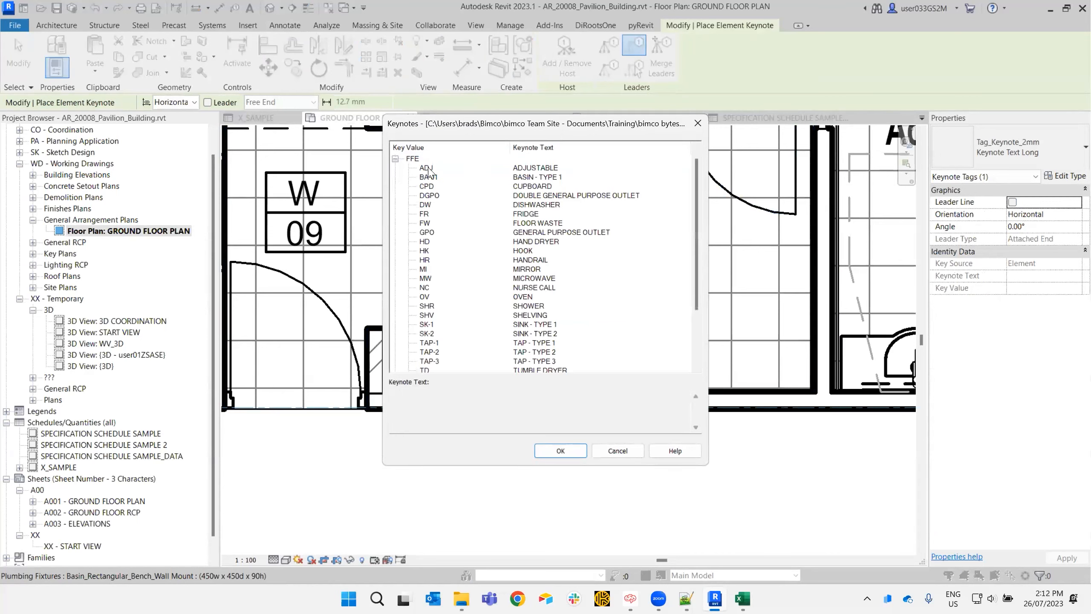
pyautogui.click(428, 177)
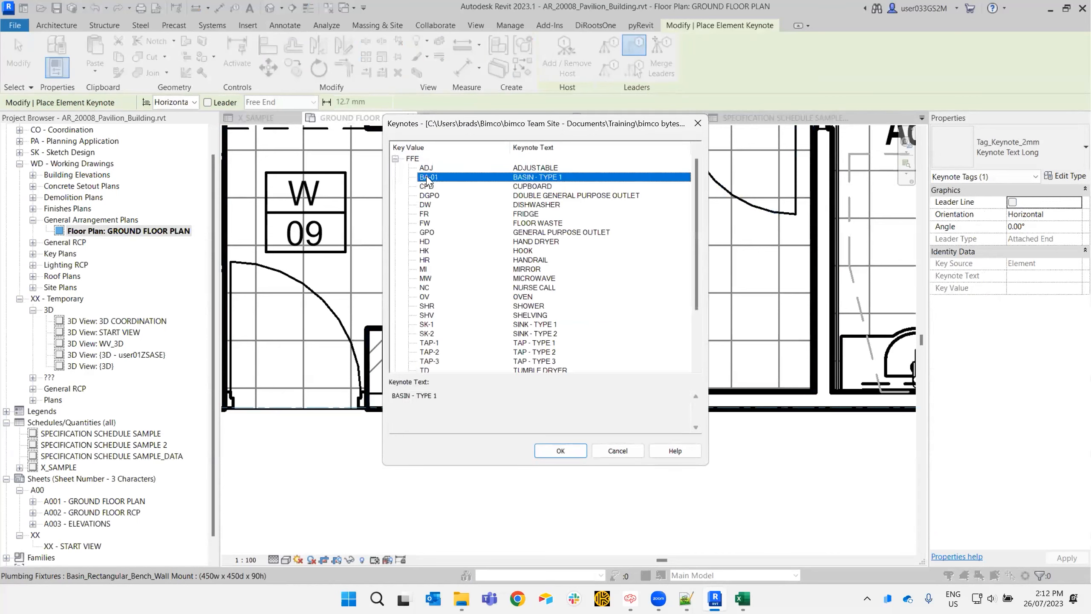
pyautogui.click(577, 452)
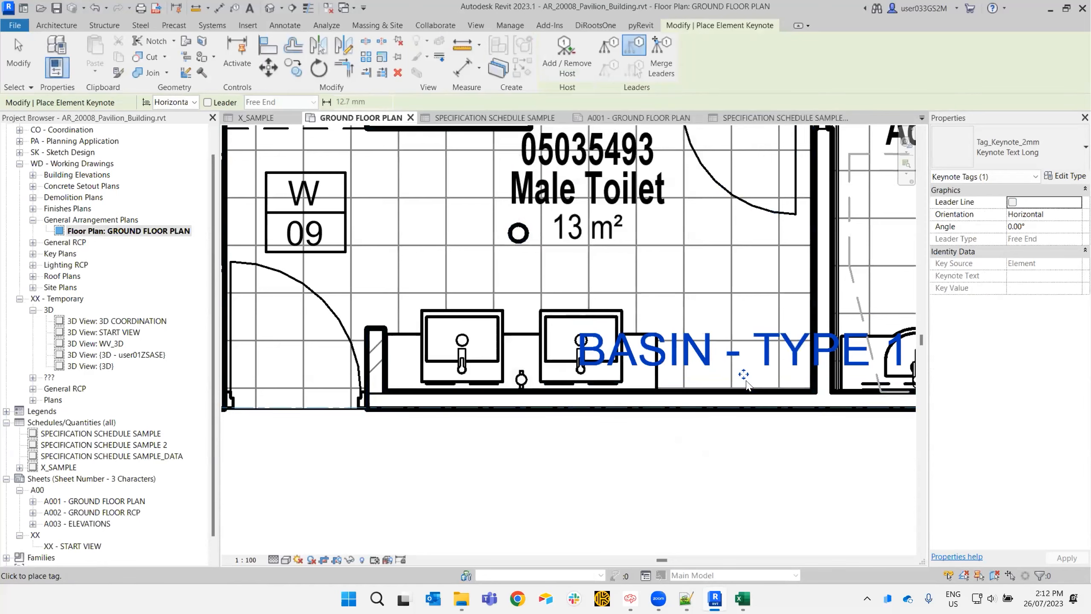
pyautogui.click(583, 313)
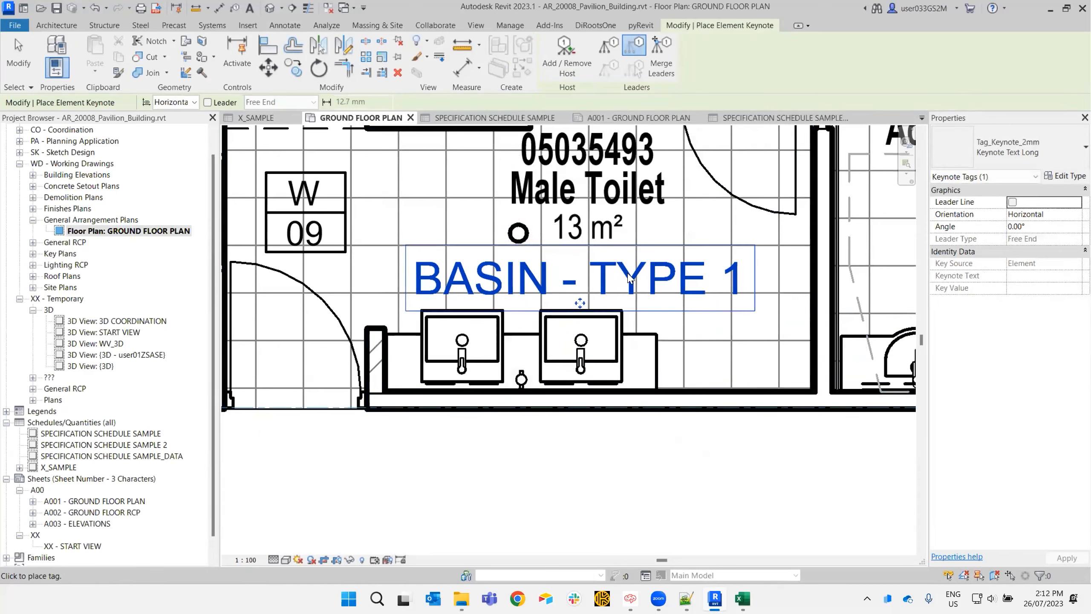
pyautogui.press('Escape')
# Check which tag types are available for the basin's keynote tag.
pyautogui.click(640, 282)
pyautogui.click(1073, 159)
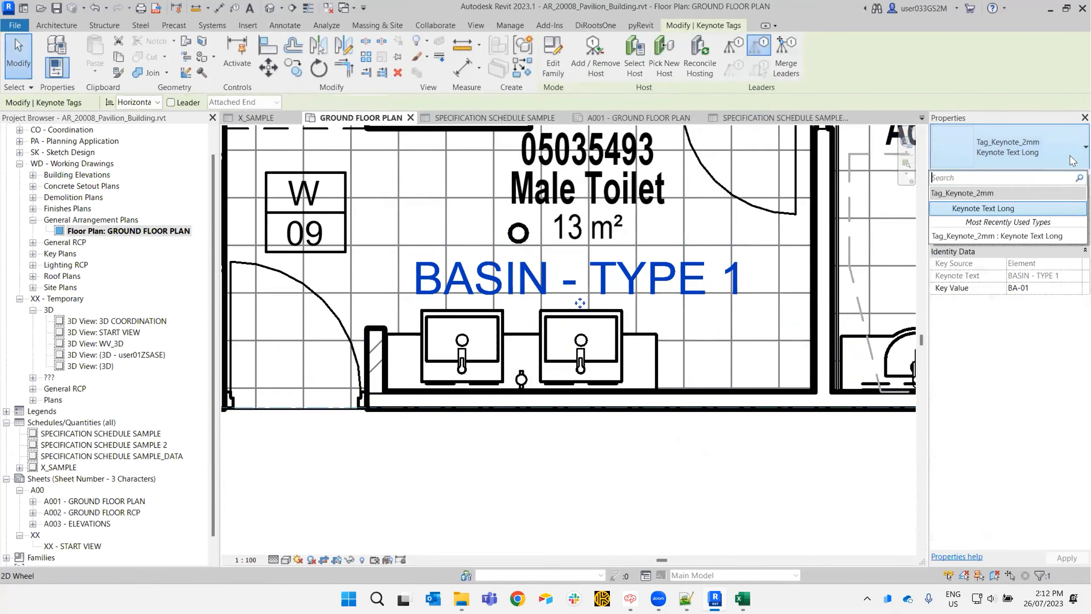
pyautogui.click(689, 434)
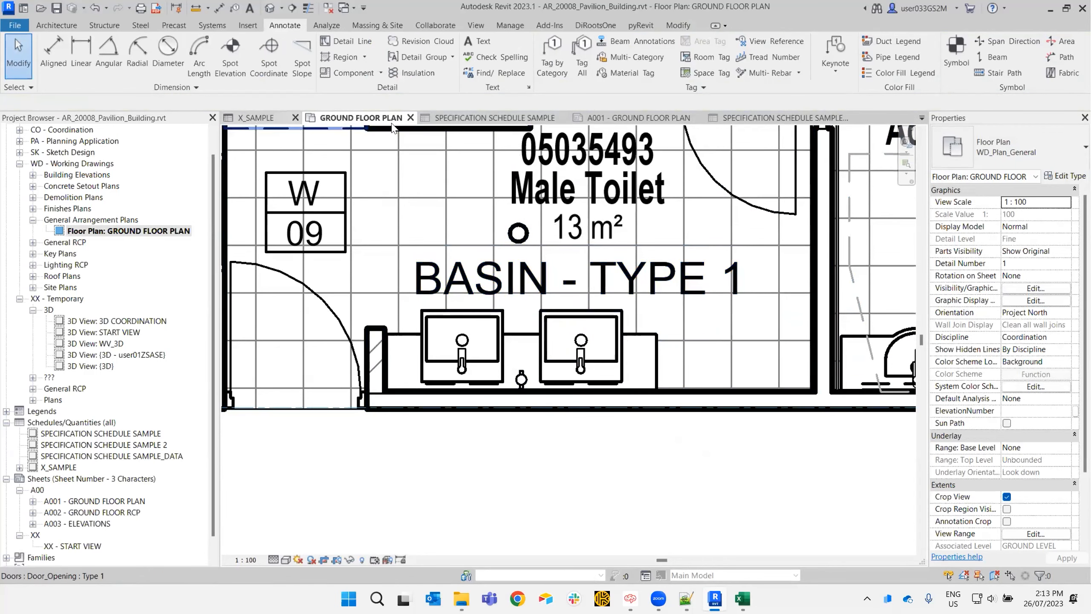
# Review the original and data specification schedules, then reopen SPECIFICATION SCHEDULE SAMPLE 2 to check the keynoted basin's row.
pyautogui.click(524, 120)
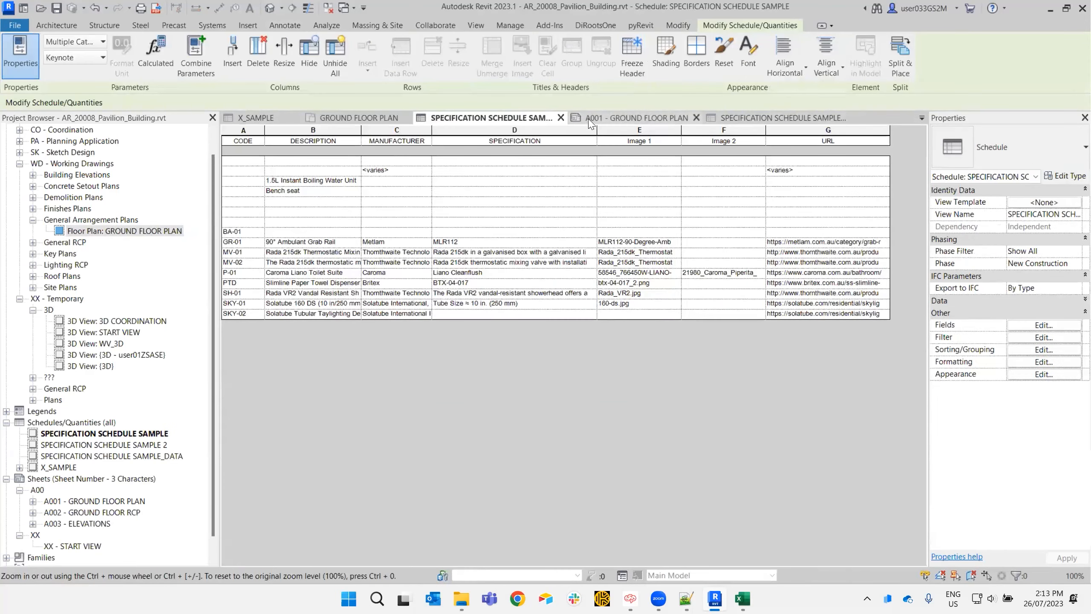
pyautogui.click(759, 123)
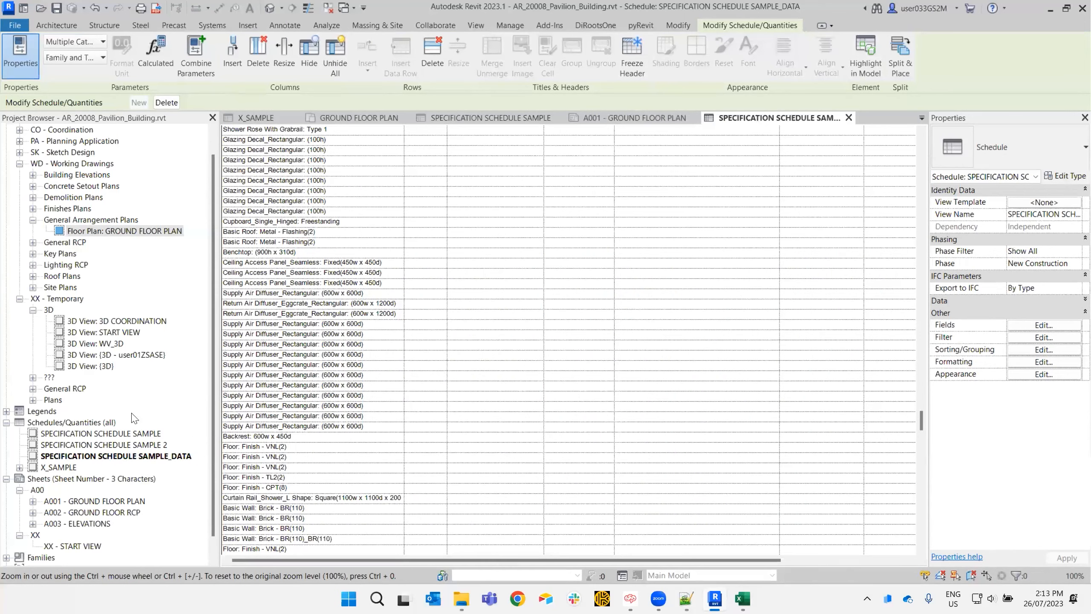
pyautogui.doubleClick(123, 445)
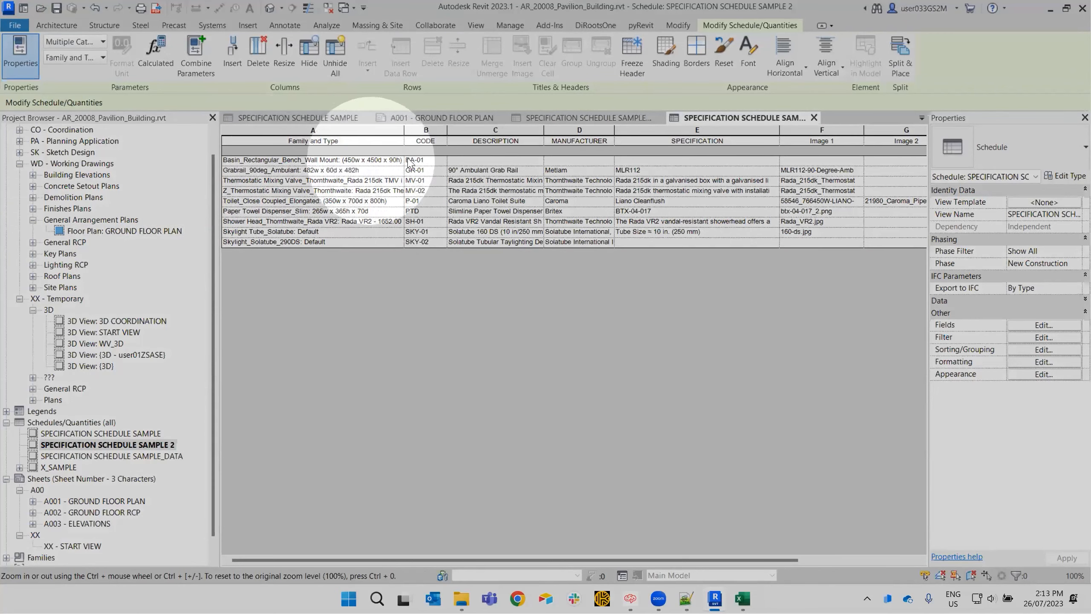
# Compare the BA-01 basin row and its empty fields in SPECIFICATION SCHEDULE SAMPLE 2 with the same row in SPECIFICATION SCHEDULE SAMPLE.
pyautogui.keyDown('ctrl'); pyautogui.scroll(5, 392, 284); pyautogui.keyUp('ctrl')
pyautogui.keyDown('ctrl'); pyautogui.scroll(1, 542, 249); pyautogui.keyUp('ctrl')
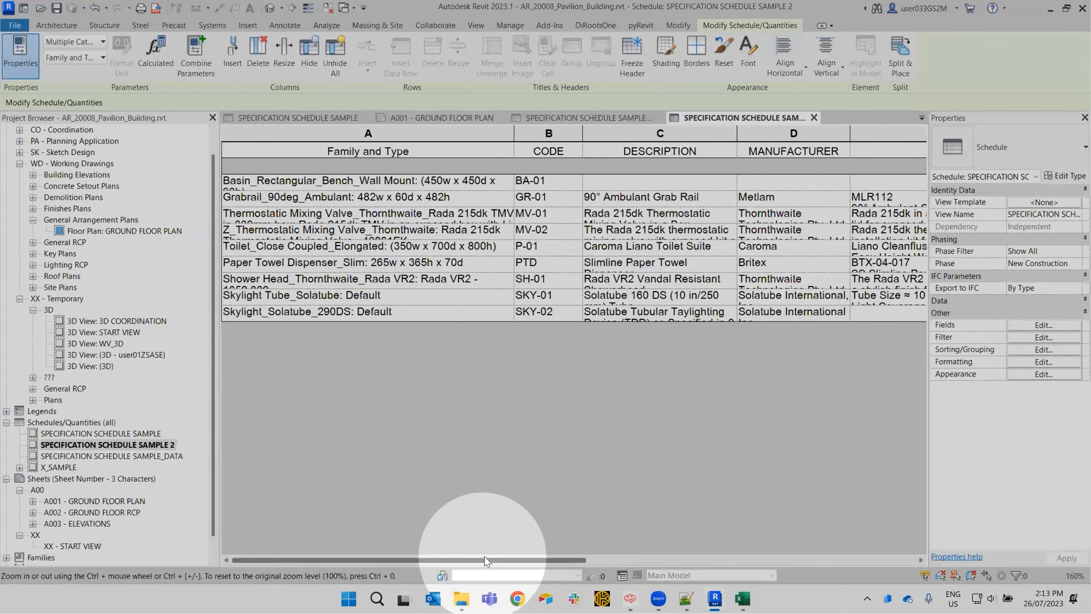
pyautogui.moveTo(485, 559); pyautogui.dragTo(589, 554)
pyautogui.click(635, 188)
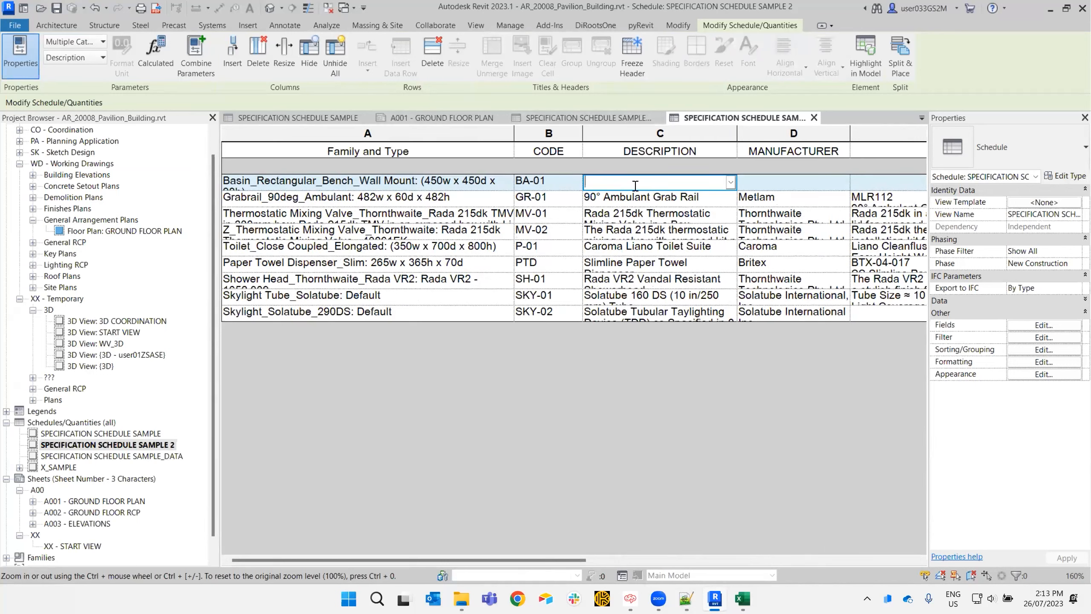
pyautogui.doubleClick(150, 434)
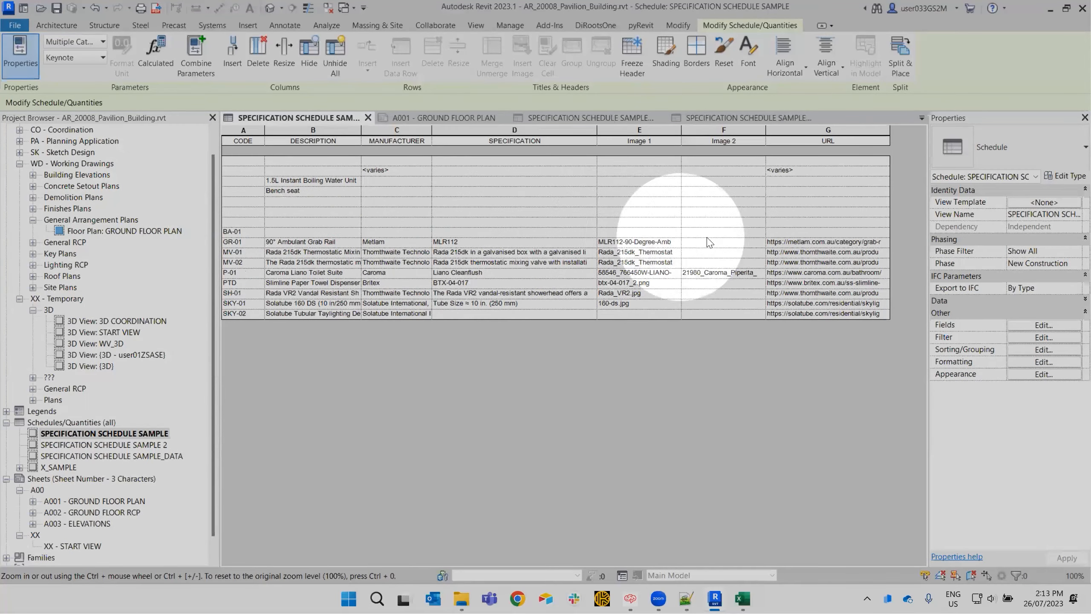
pyautogui.keyDown('ctrl'); pyautogui.scroll(3, 413, 259); pyautogui.keyUp('ctrl')
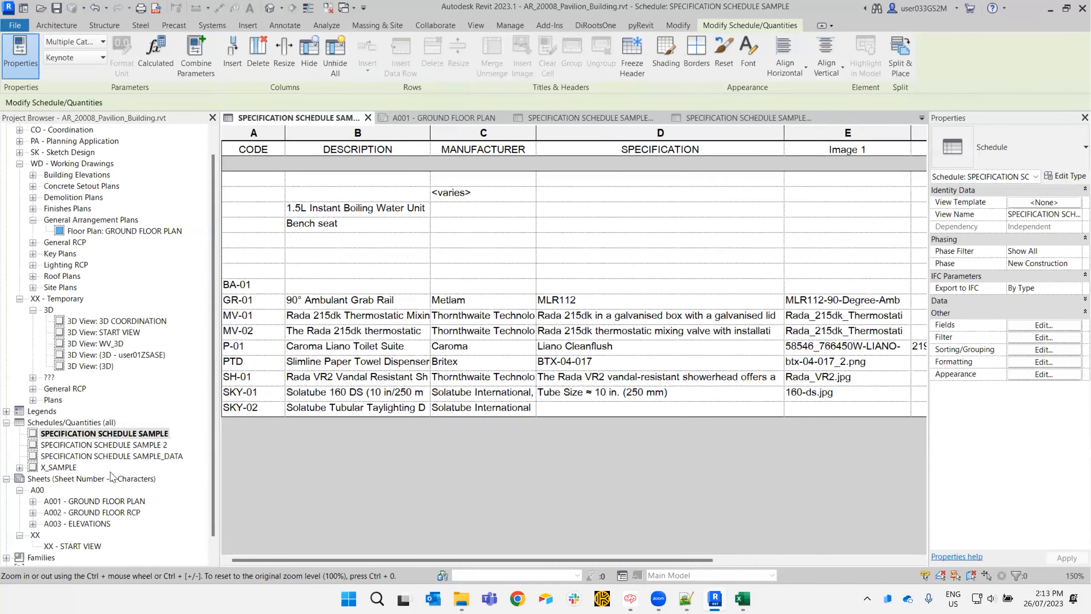
pyautogui.doubleClick(114, 446)
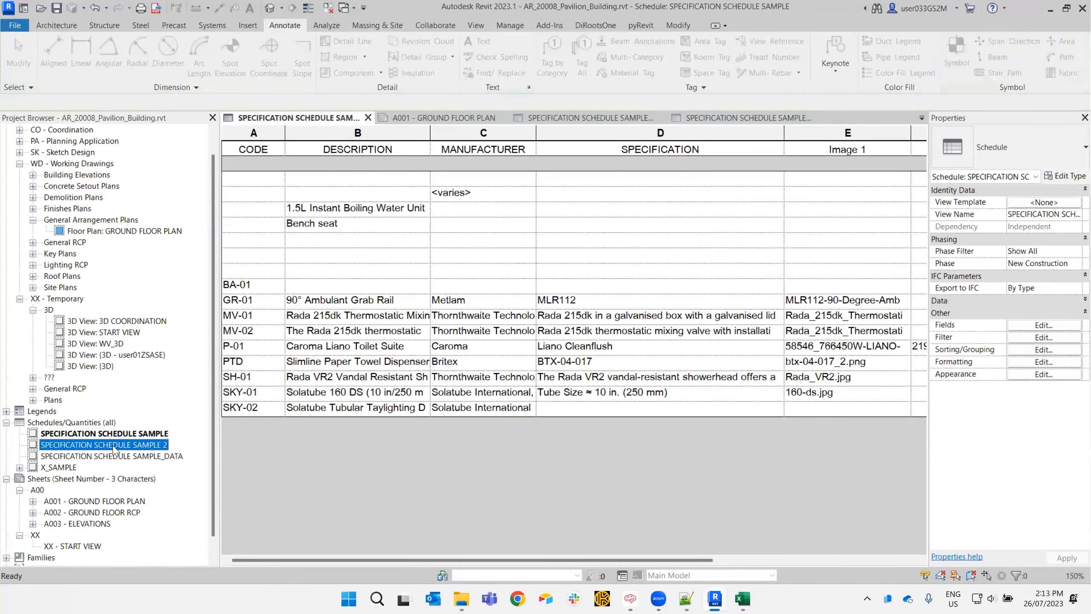
pyautogui.keyDown('ctrl'); pyautogui.scroll(1, 554, 371); pyautogui.keyUp('ctrl')
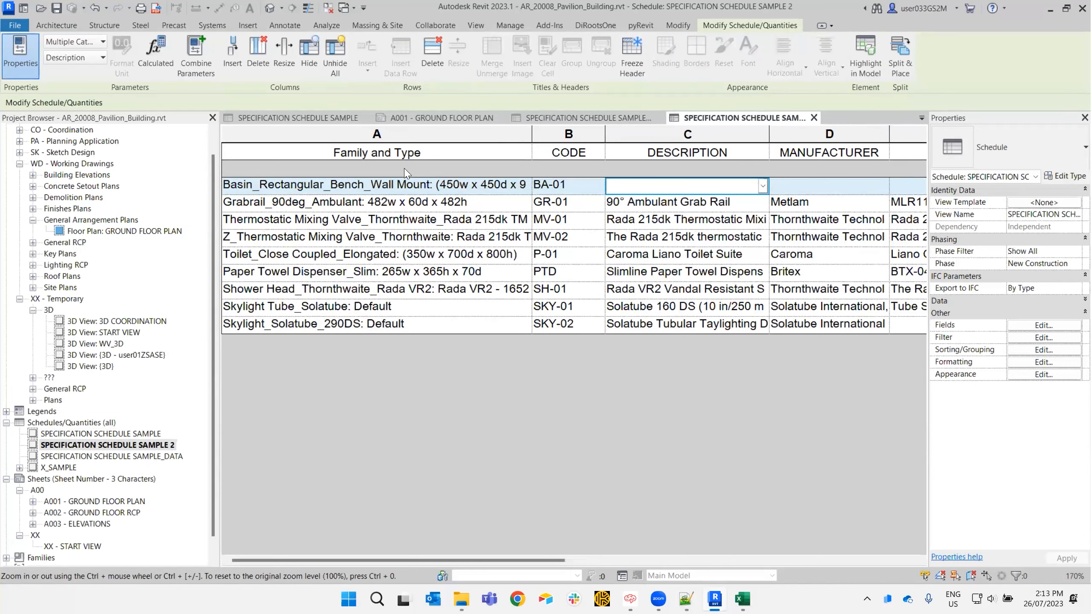
# Filter SPECIFICATION SCHEDULE SAMPLE by Keynote "is greater than" with a blank value, leaving out elements without a keynote.
pyautogui.doubleClick(100, 434)
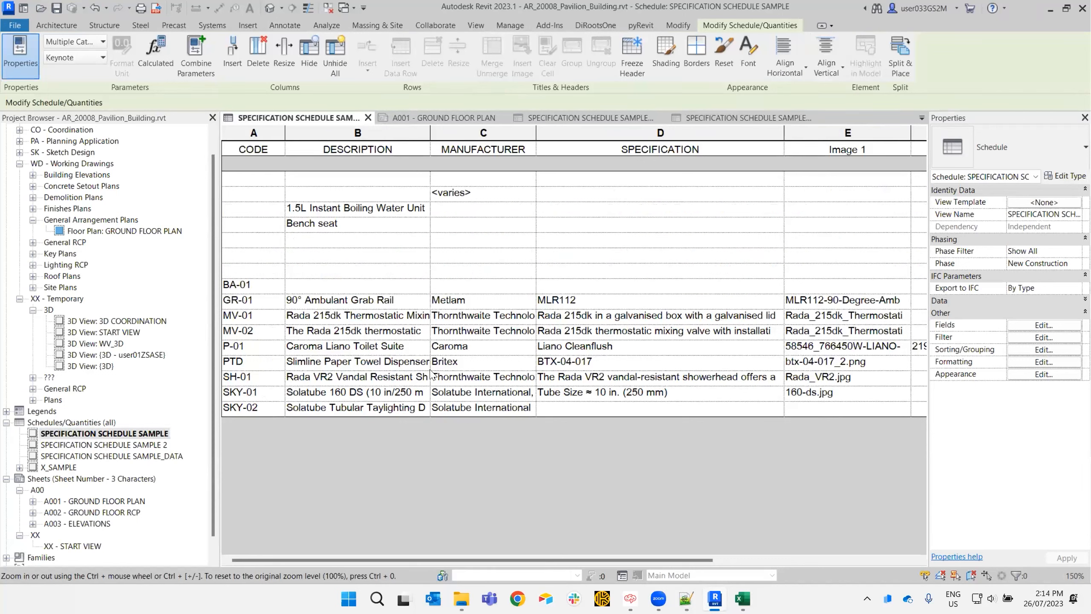
pyautogui.click(349, 286)
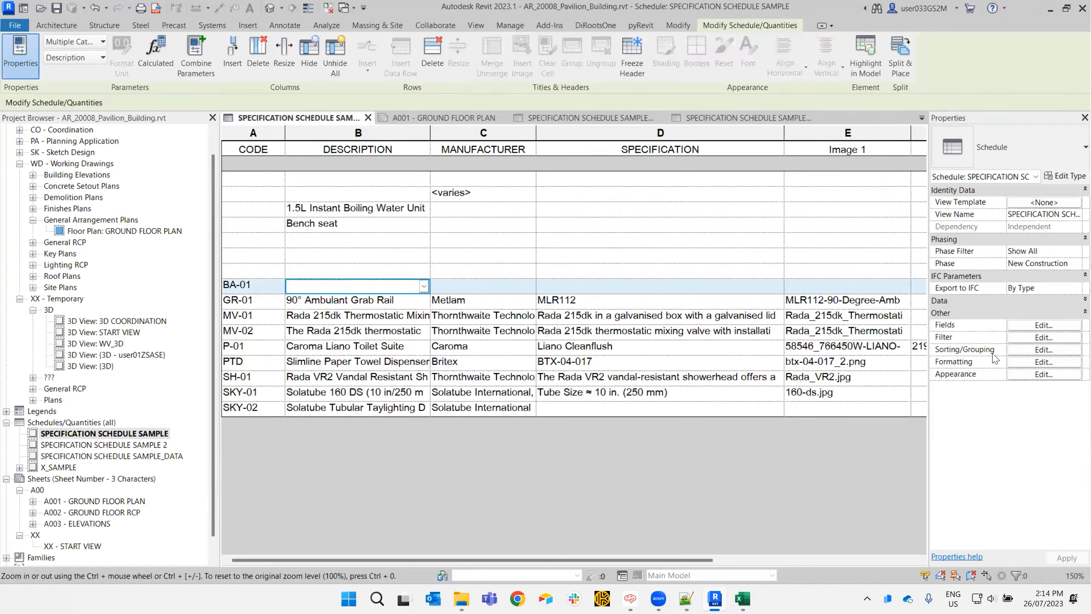
pyautogui.click(1022, 338)
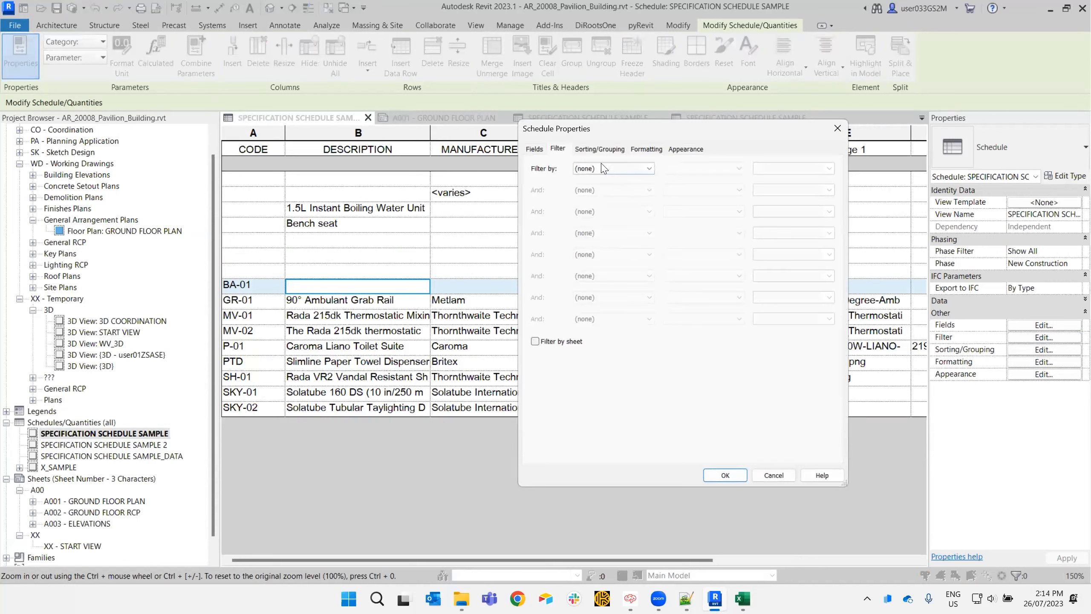
pyautogui.click(601, 168)
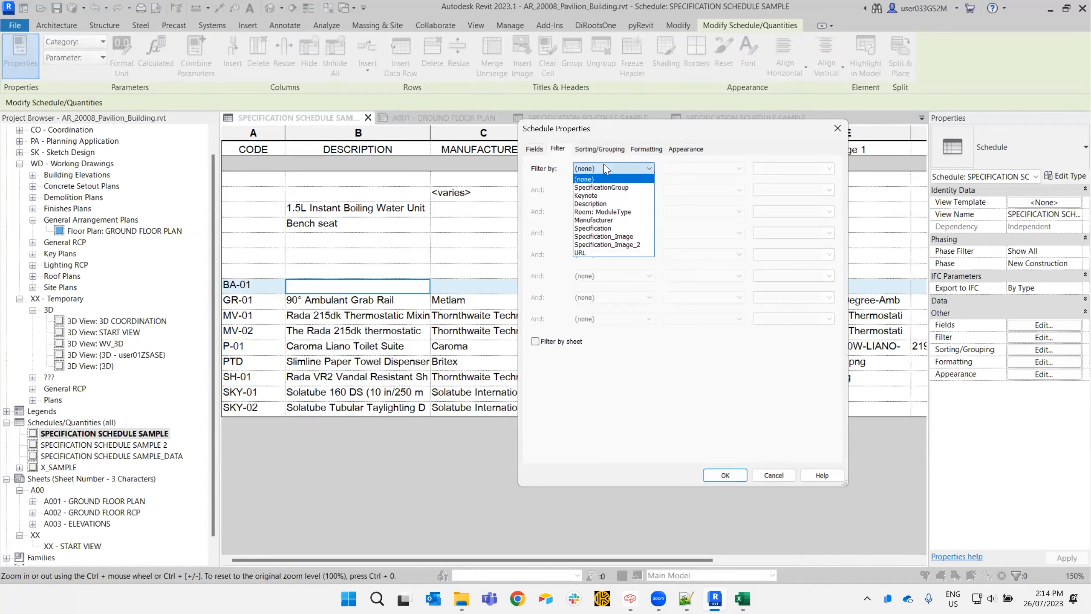
pyautogui.click(599, 196)
pyautogui.click(684, 169)
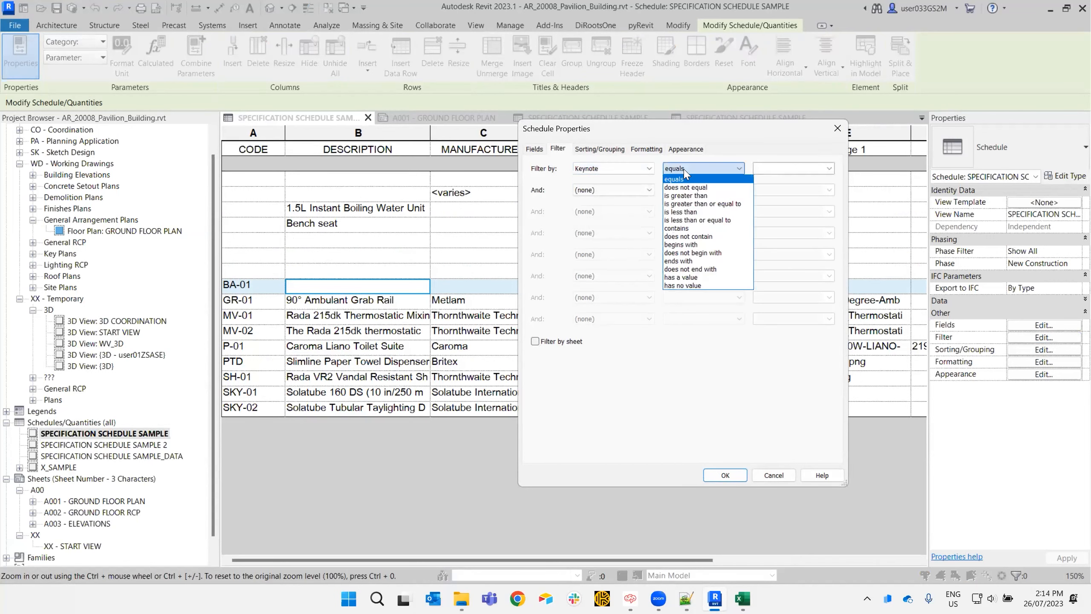
pyautogui.click(683, 277)
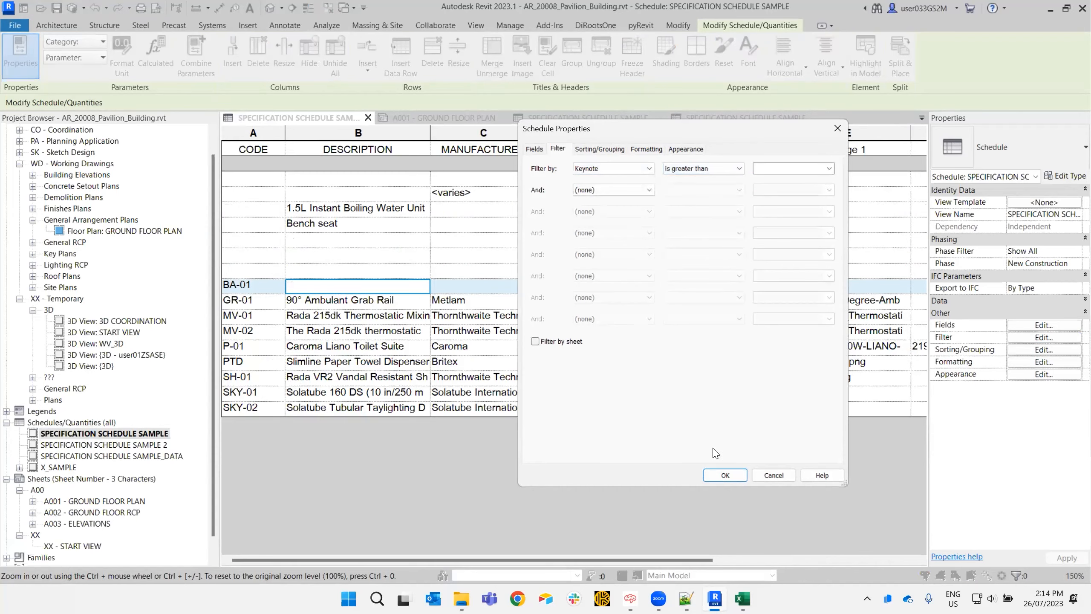
pyautogui.click(725, 474)
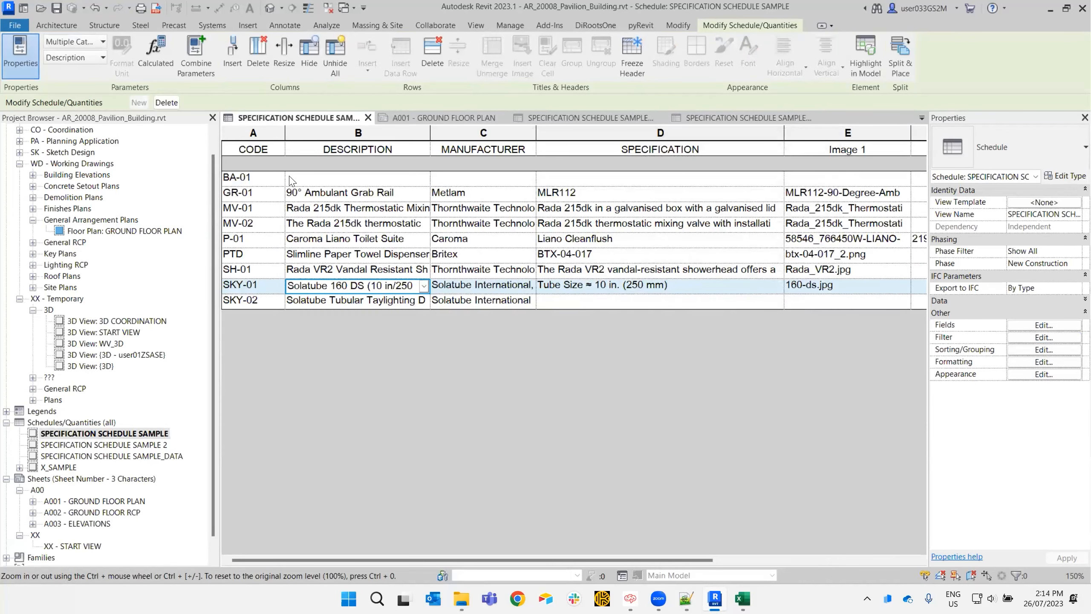
# Enter the description "Vanity Mounted Basin" and the manufacturer "Caroma" for BA-01, applying both to all elements of the basin type.
pyautogui.click(311, 179)
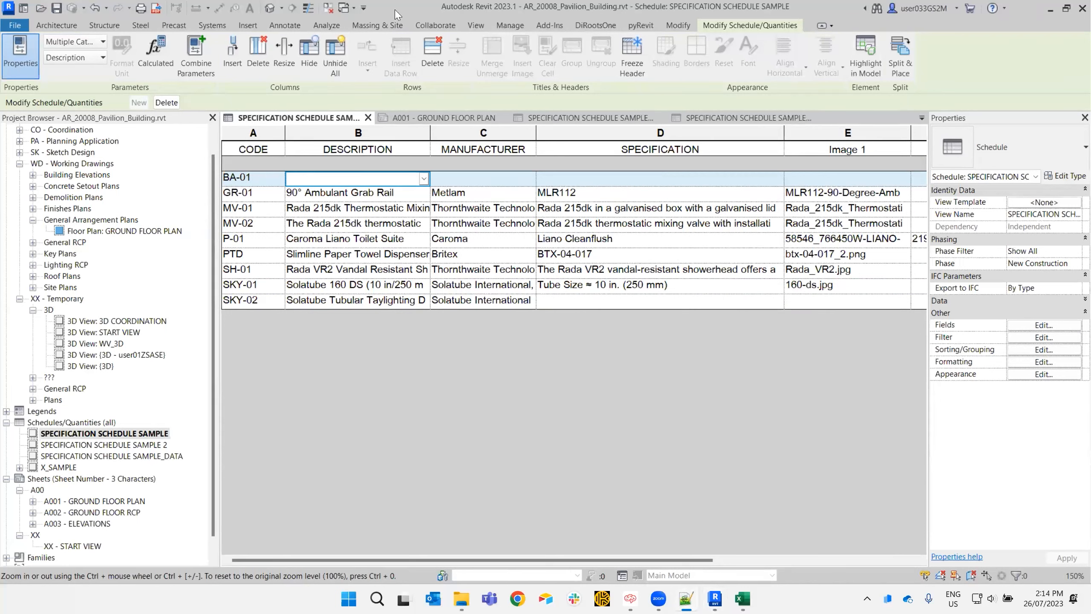
pyautogui.write('Vanity Mounted Basin')
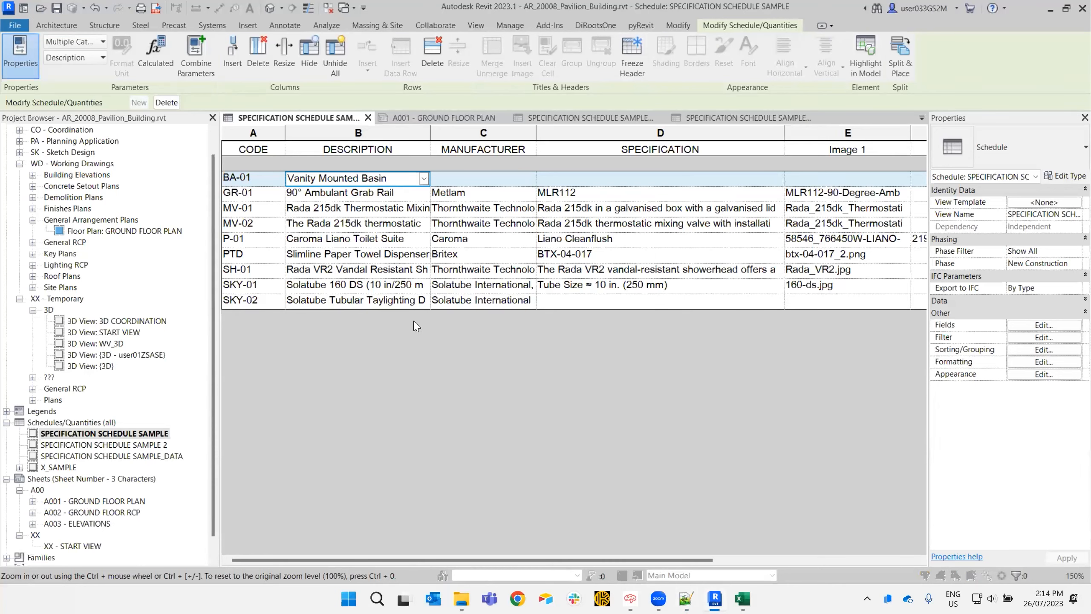
pyautogui.click(416, 324)
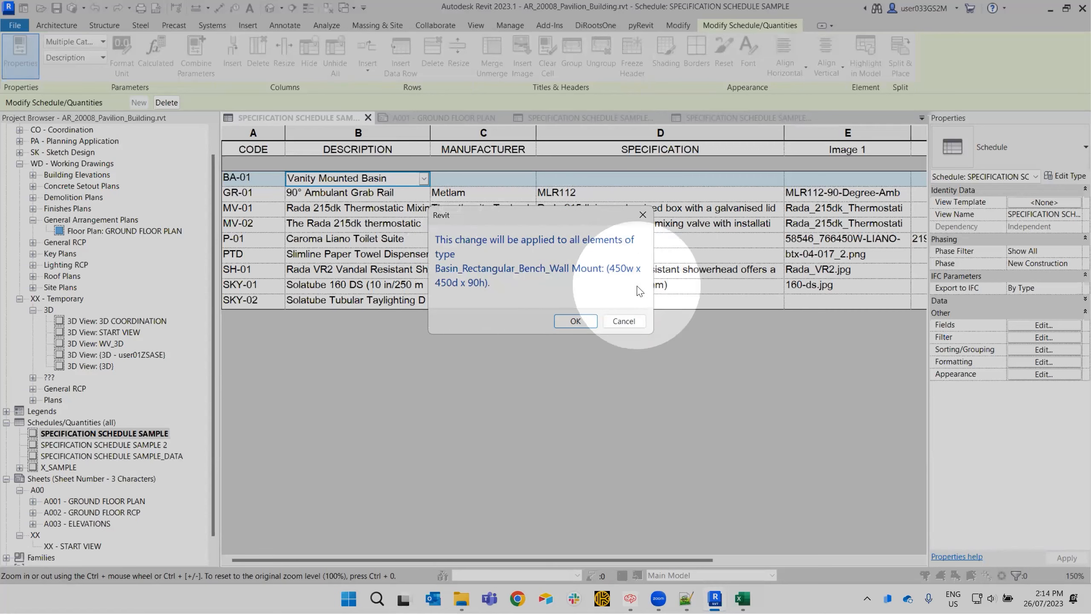
pyautogui.click(575, 321)
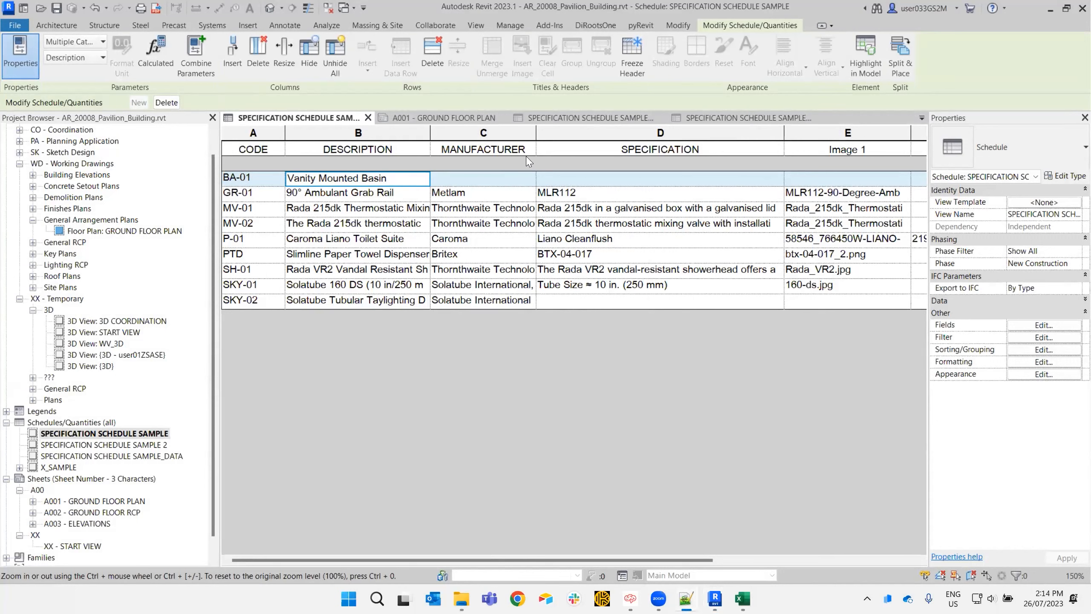
pyautogui.click(497, 179)
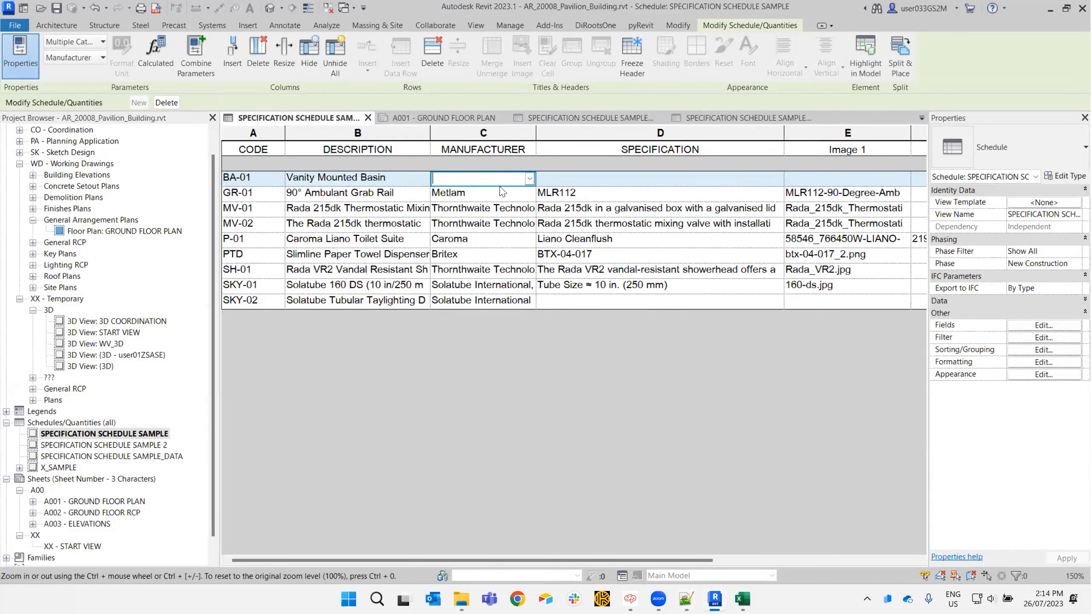
pyautogui.write('Caroma')
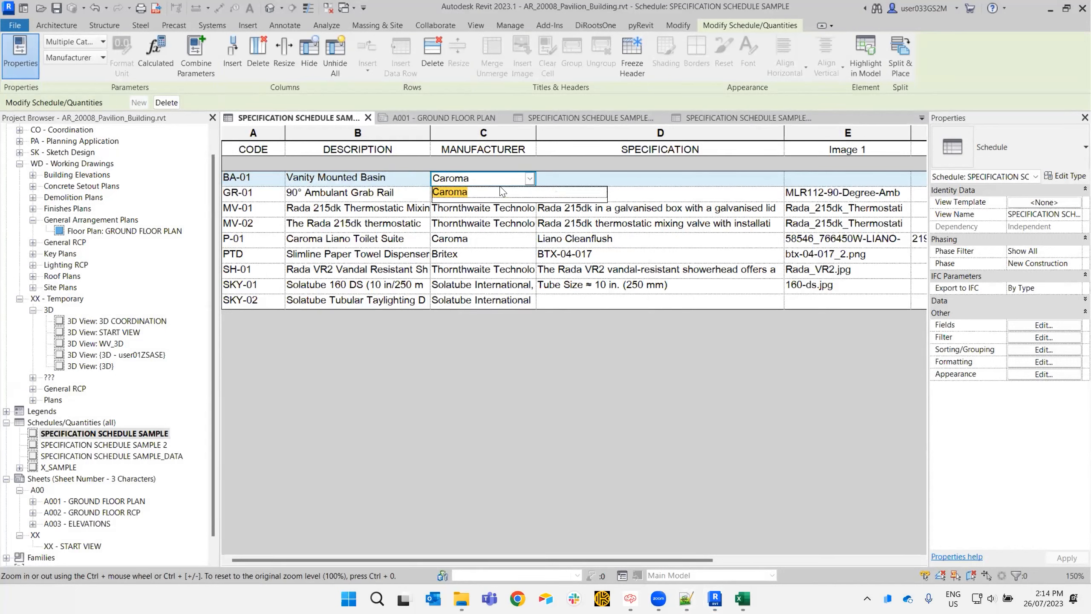
pyautogui.click(502, 191)
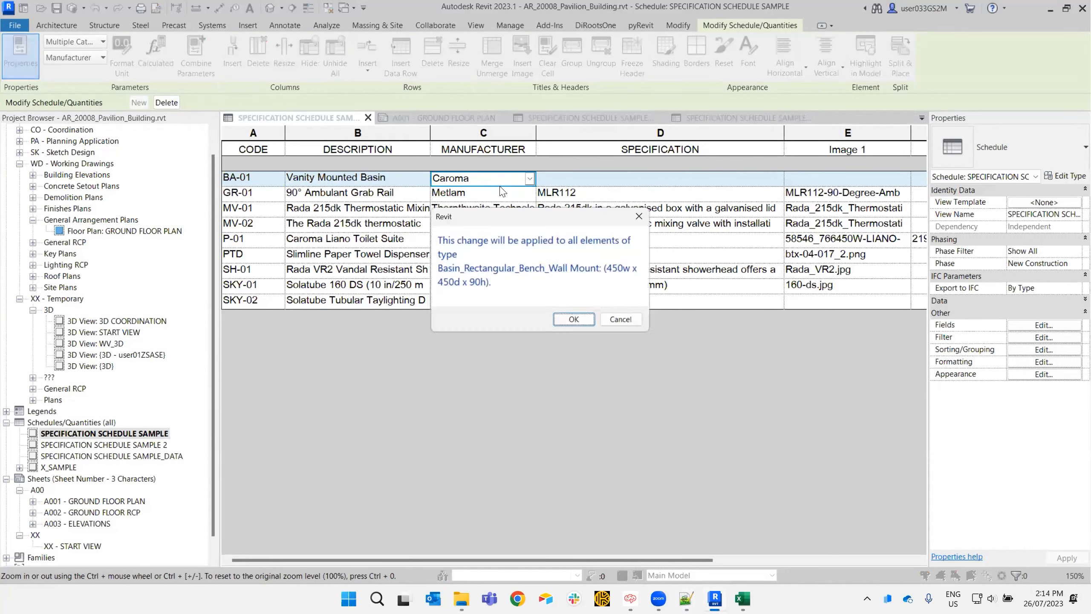
pyautogui.click(564, 321)
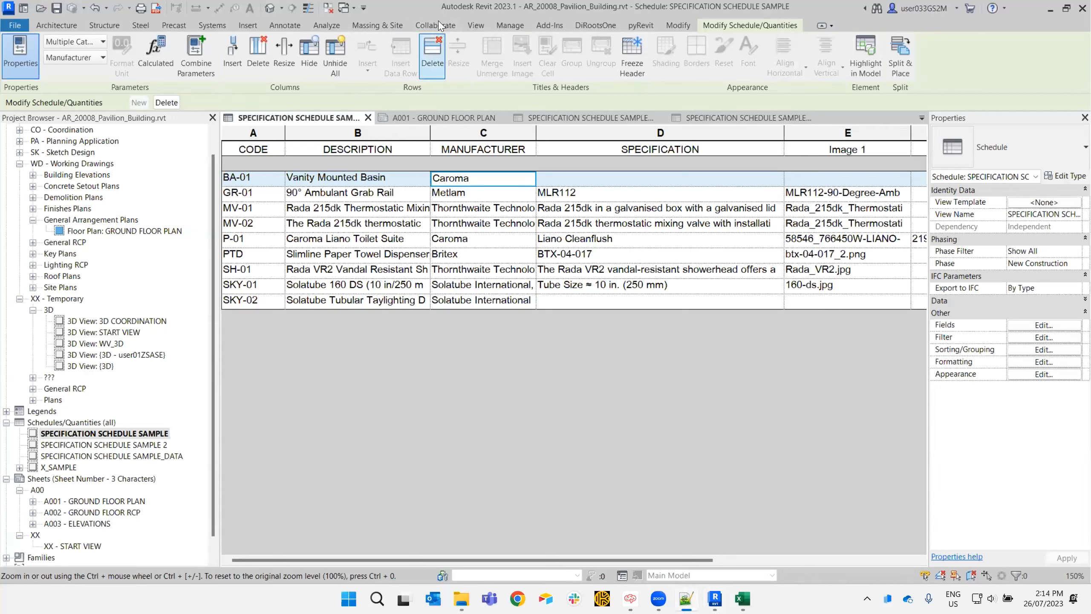
# Enter the BA-01 specification on two lines, "664715W - Liano Vanity Basin" and "1 Tap Hole", applied to the whole basin type.
pyautogui.click(637, 182)
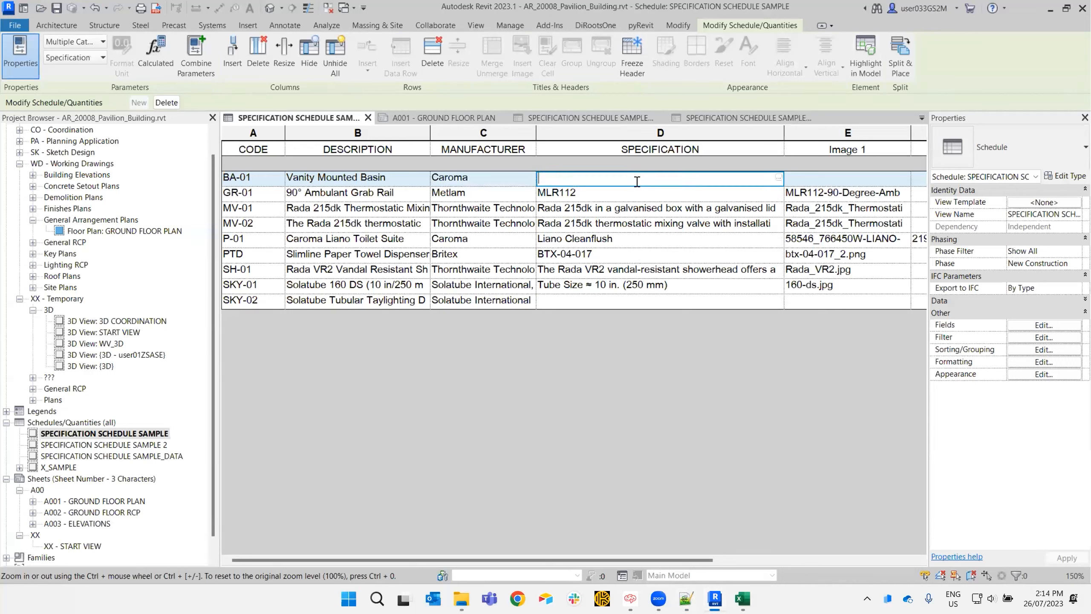
pyautogui.click(779, 177)
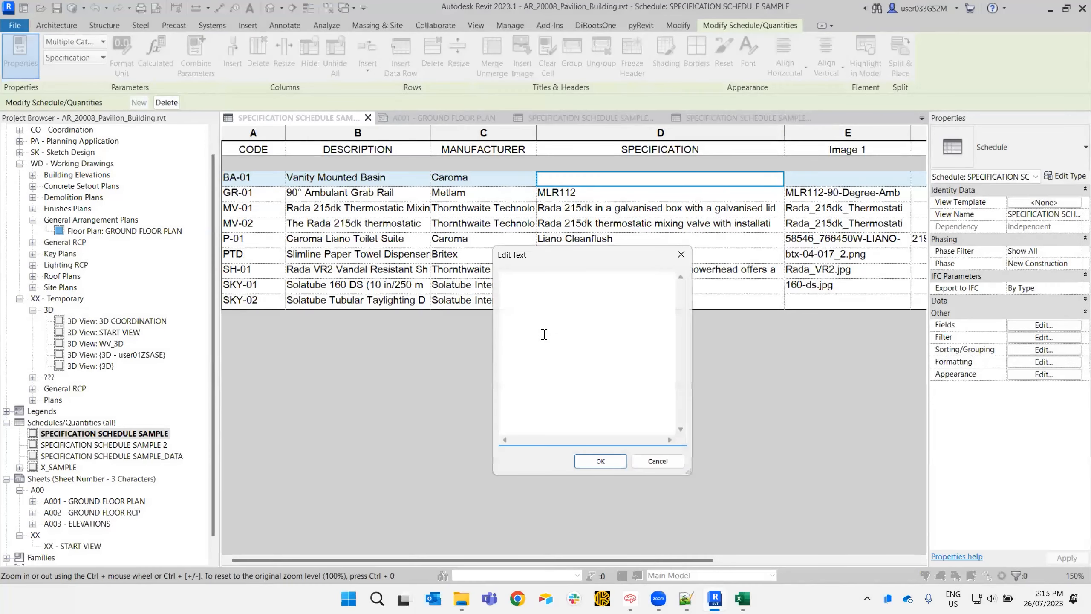
pyautogui.write('664715W - Liano Vanity Basin 1 Tap Hole')
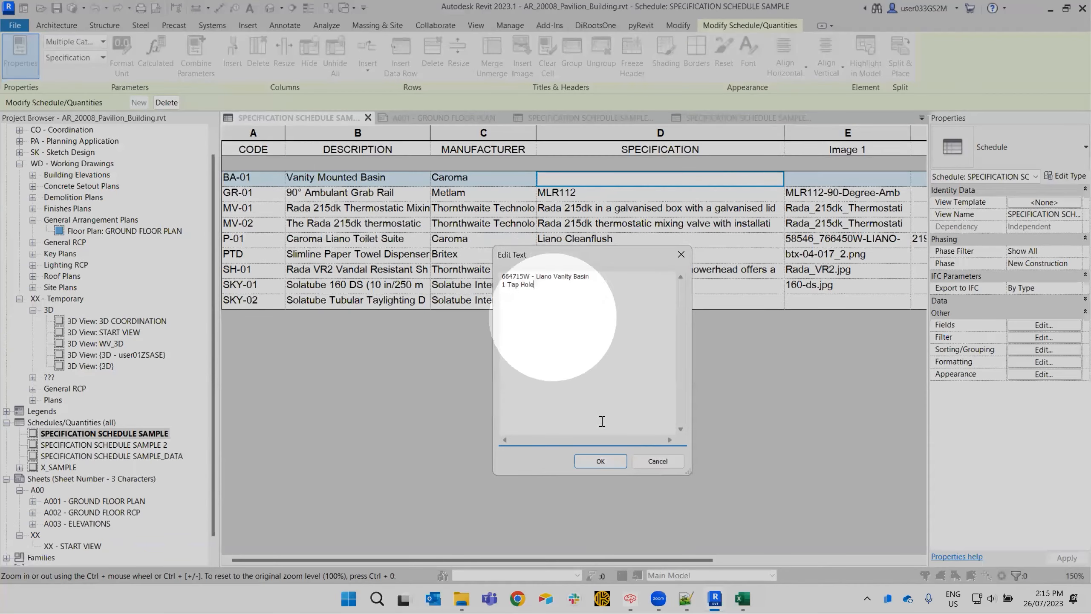
pyautogui.click(600, 460)
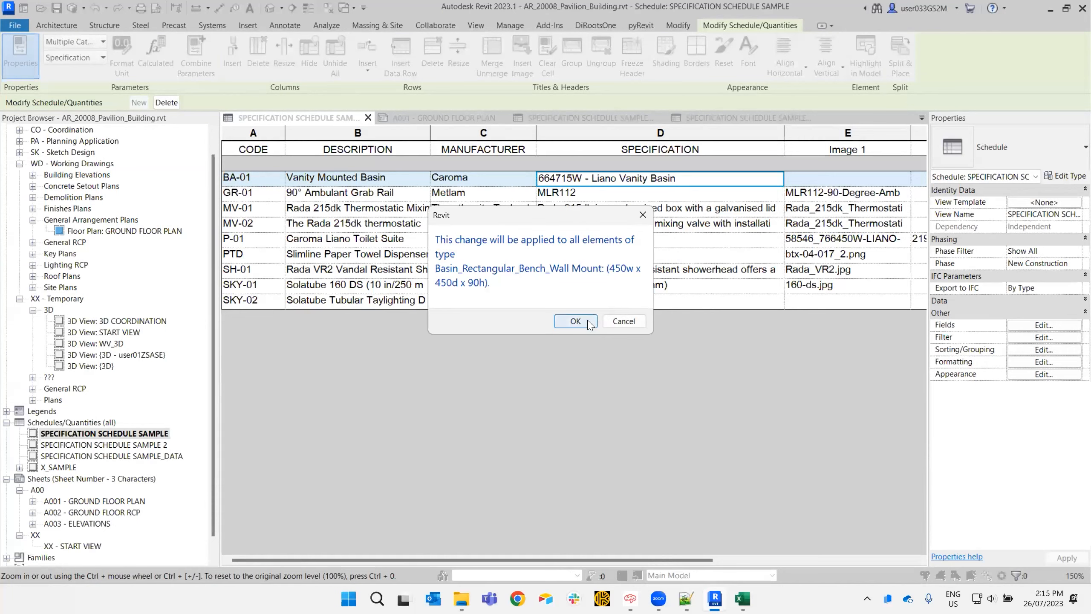
pyautogui.click(576, 321)
# Add 1368_Caroma_Olida_Liano_Vanity_Basin_664715W_HI_36737.jpg from Spec Images and assign it as Image 1 of BA-01 for the whole basin type.
pyautogui.click(809, 184)
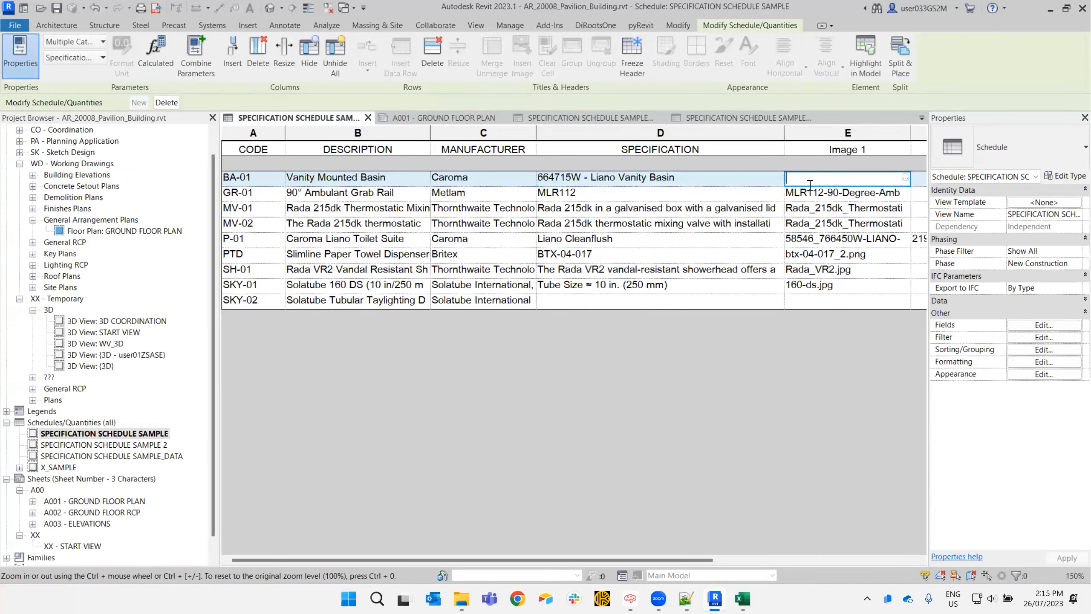
pyautogui.click(906, 180)
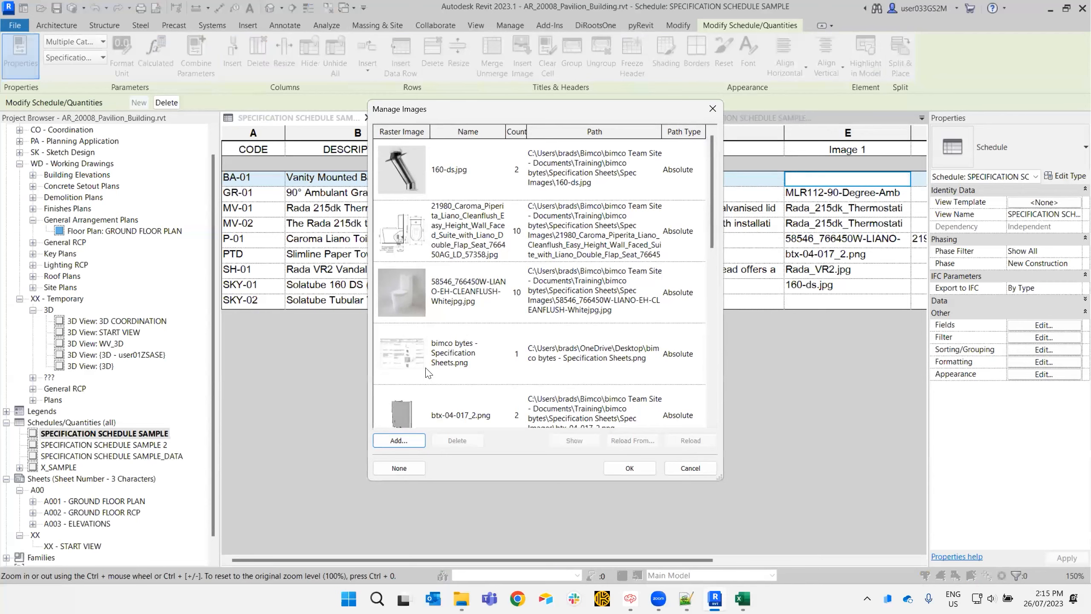
pyautogui.click(686, 468)
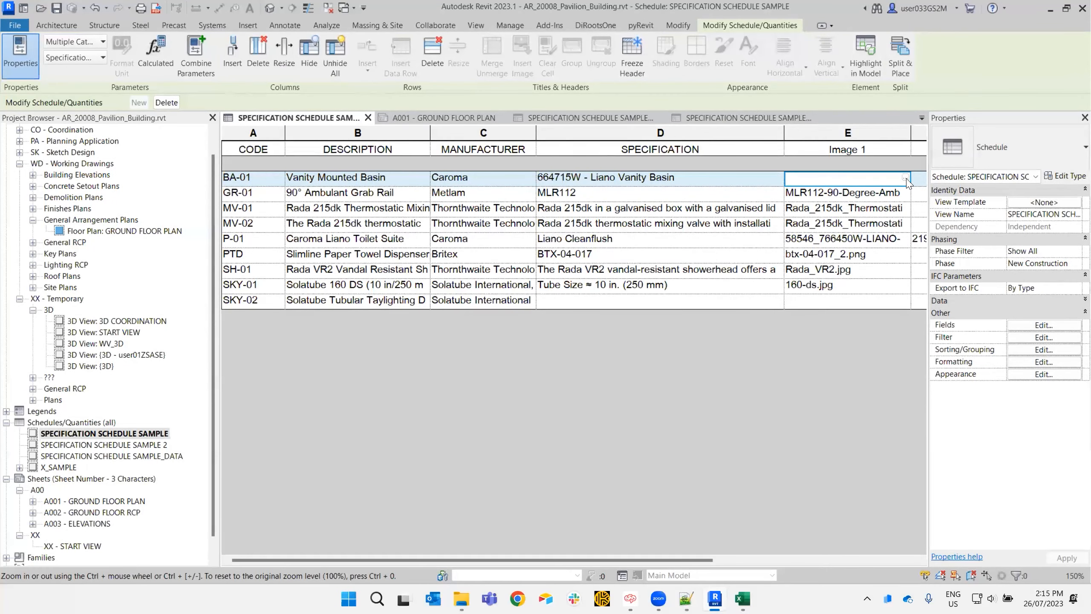
pyautogui.click(905, 178)
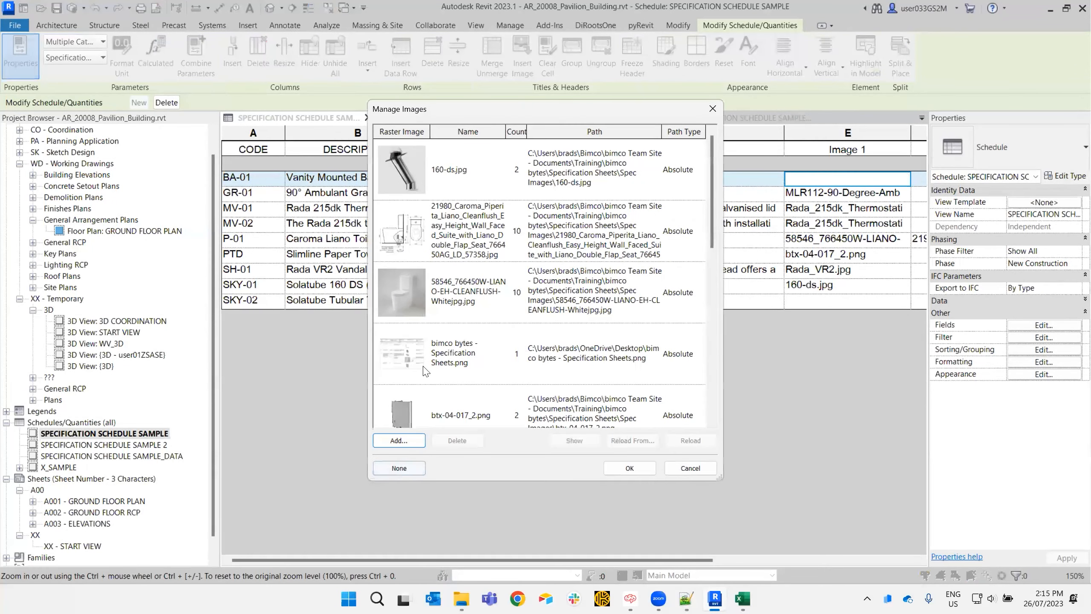
pyautogui.click(398, 441)
pyautogui.doubleClick(532, 211)
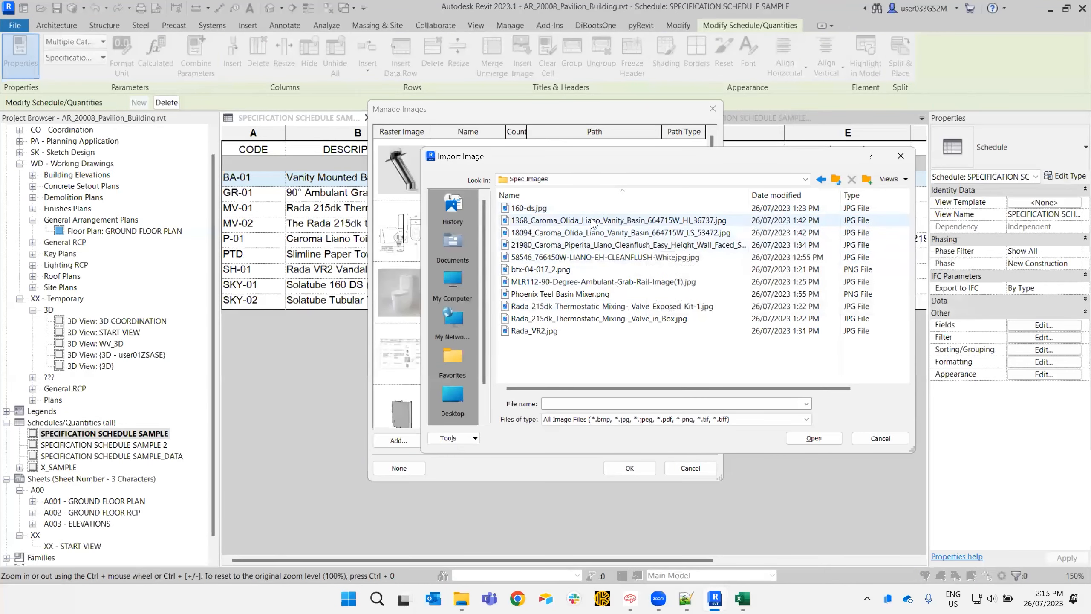
pyautogui.click(610, 221)
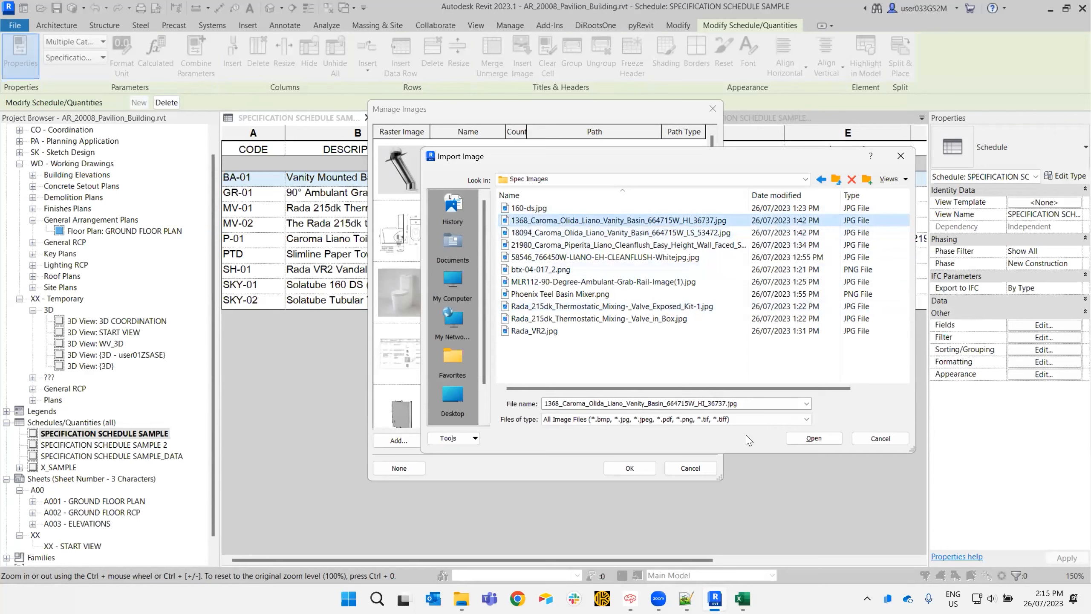
pyautogui.click(813, 439)
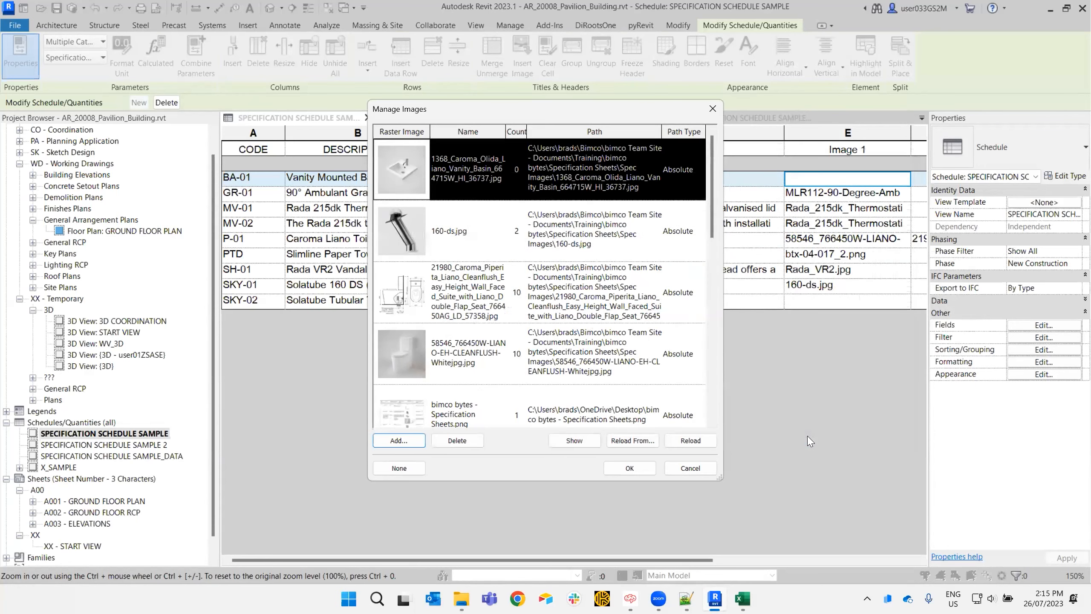
pyautogui.moveTo(406, 171)
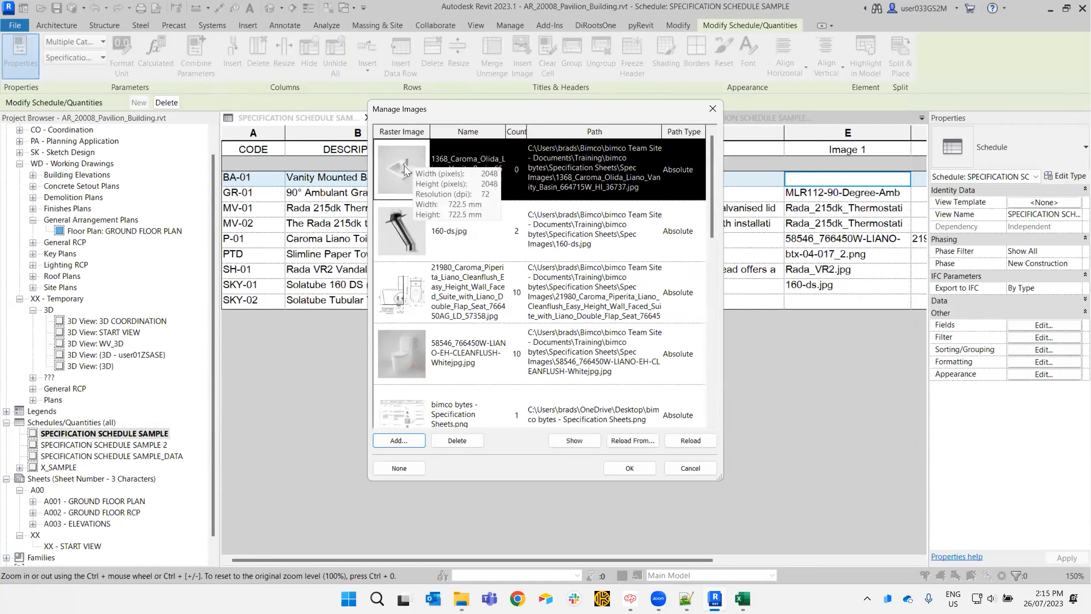
pyautogui.click(640, 475)
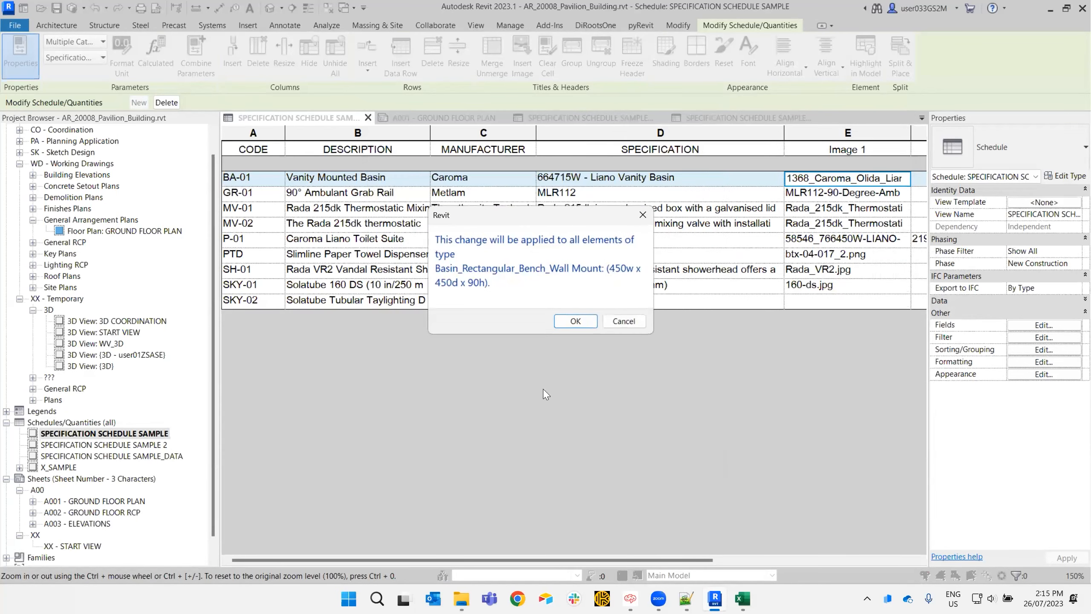
pyautogui.click(574, 321)
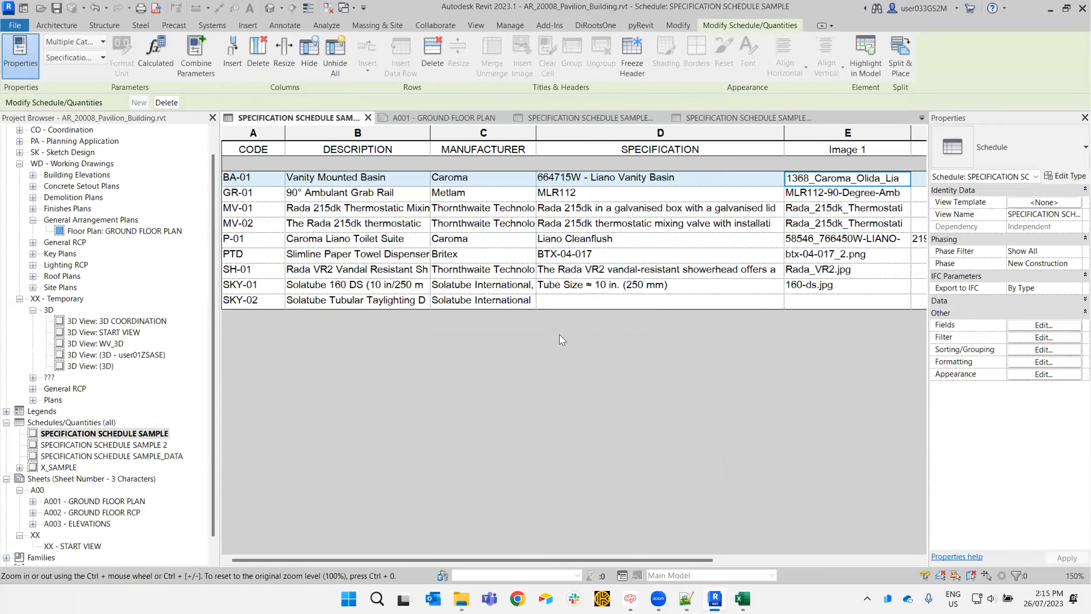
# Add 18094_Caroma_Olida_Liano_Vanity_Basin_664715W_LS_53472.jpg from Spec Images and assign it as Image 2 of BA-01 for the whole basin type.
pyautogui.moveTo(535, 561); pyautogui.dragTo(738, 561)
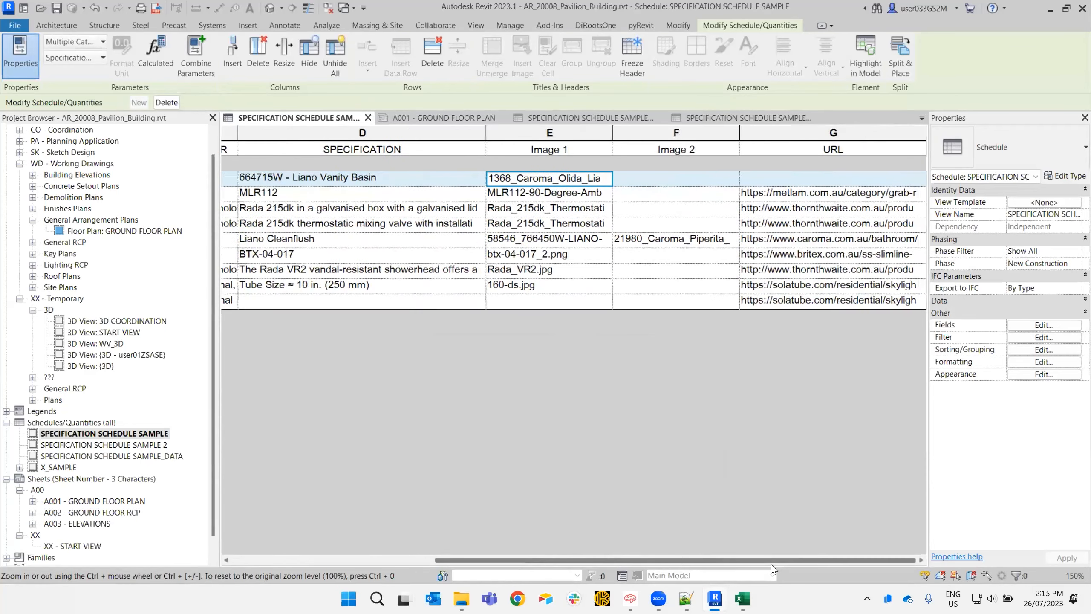
pyautogui.click(698, 182)
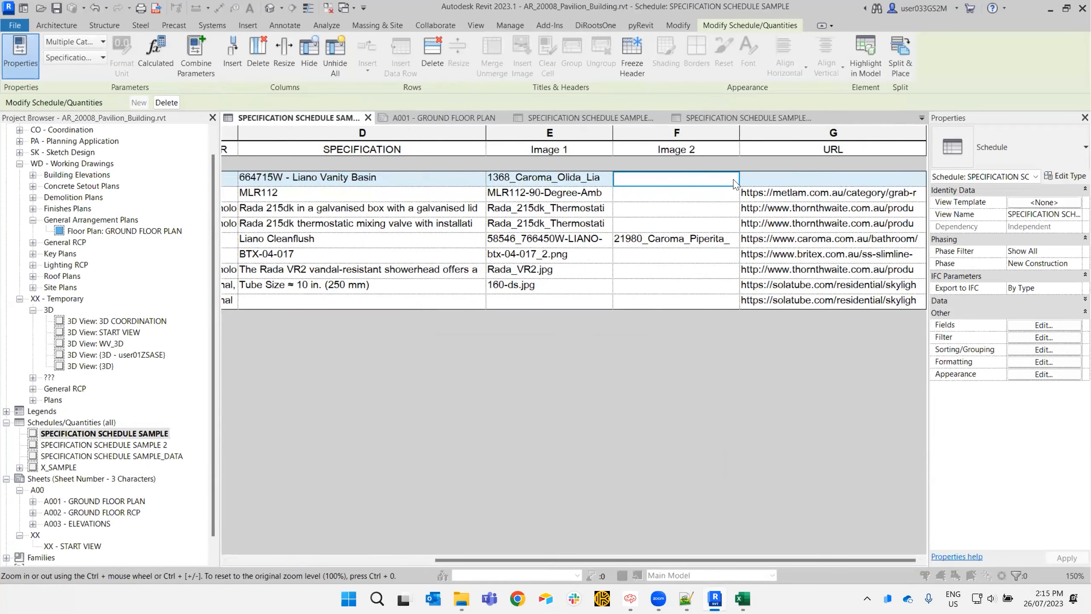
pyautogui.click(733, 177)
pyautogui.click(398, 440)
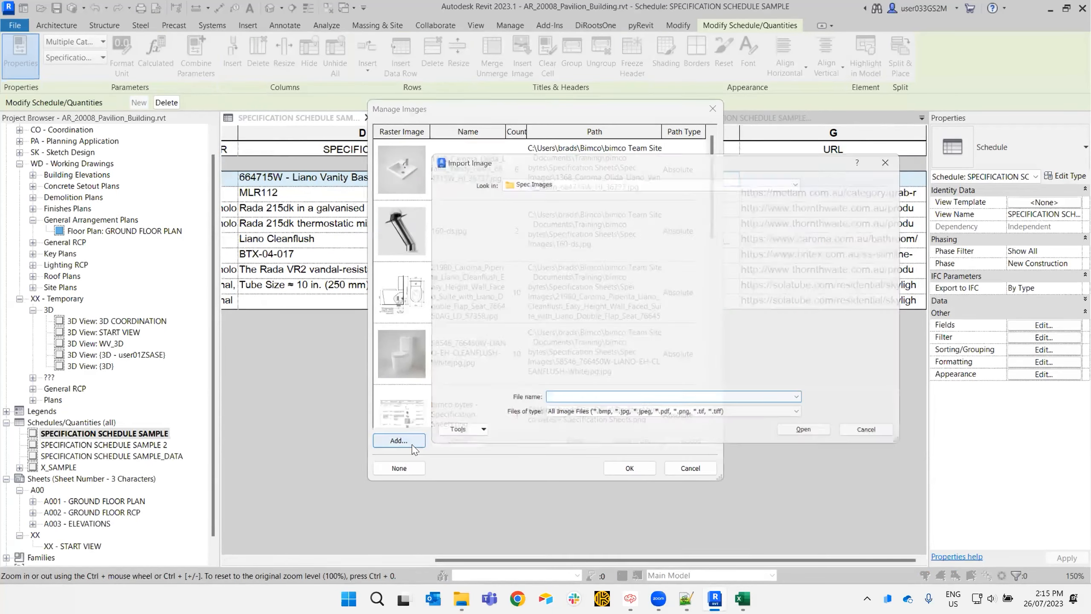
pyautogui.click(555, 233)
pyautogui.click(813, 438)
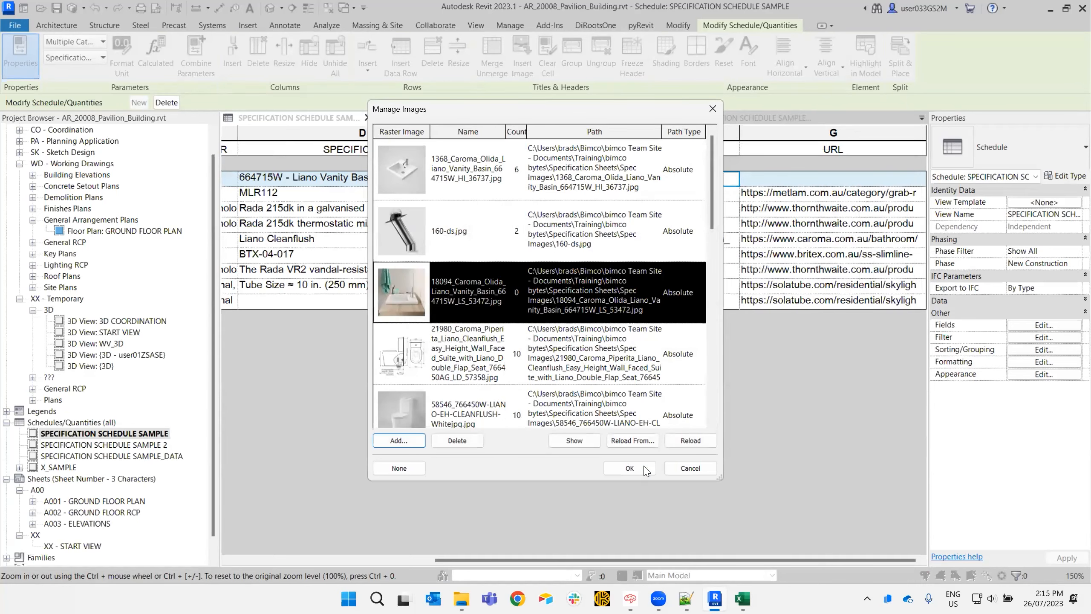
pyautogui.click(629, 467)
pyautogui.click(575, 320)
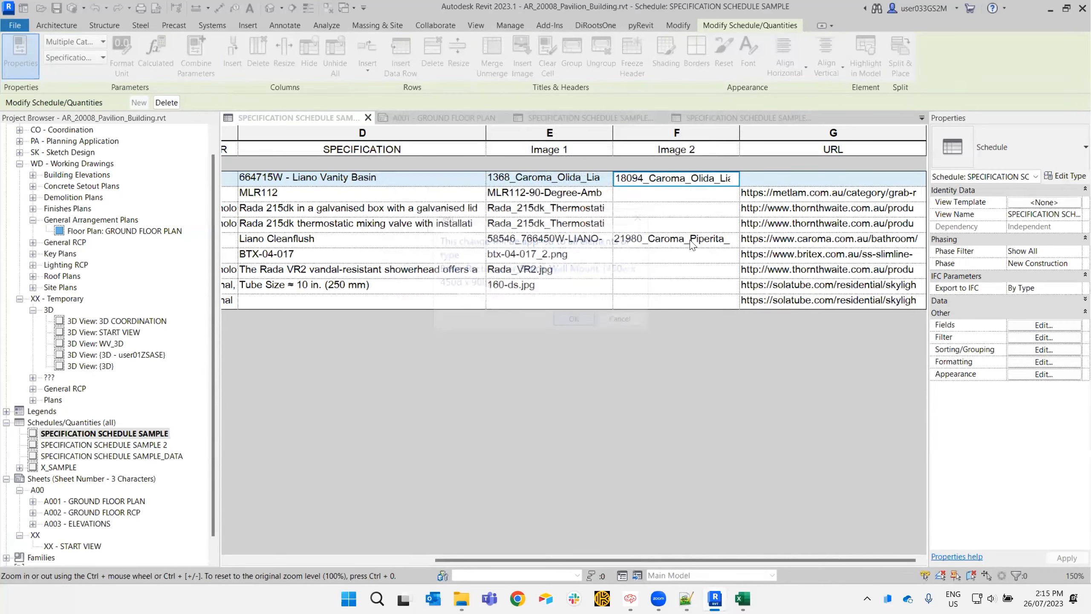
# Paste the Caroma Liano vanity basin web address as the URL of BA-01, applied to all elements of the basin type.
pyautogui.click(776, 177)
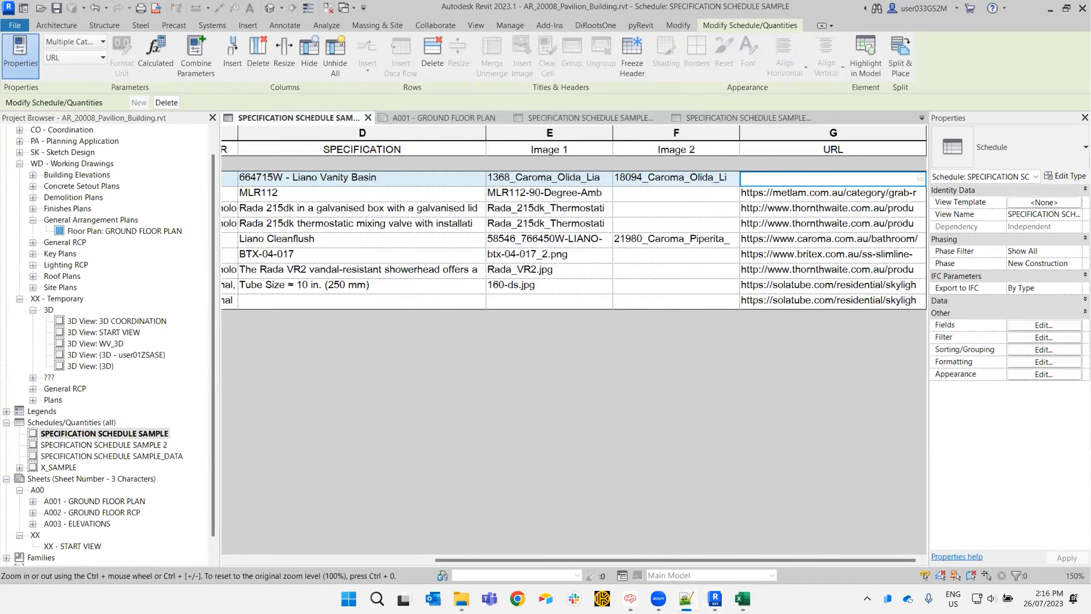
pyautogui.hotkey('ctrl', 'v')
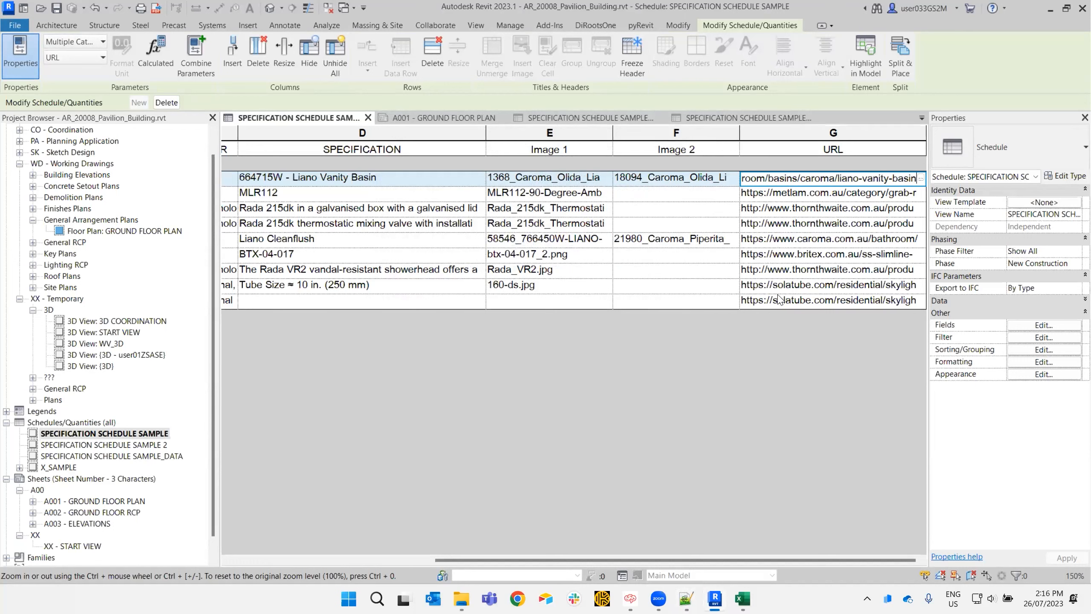
pyautogui.click(699, 192)
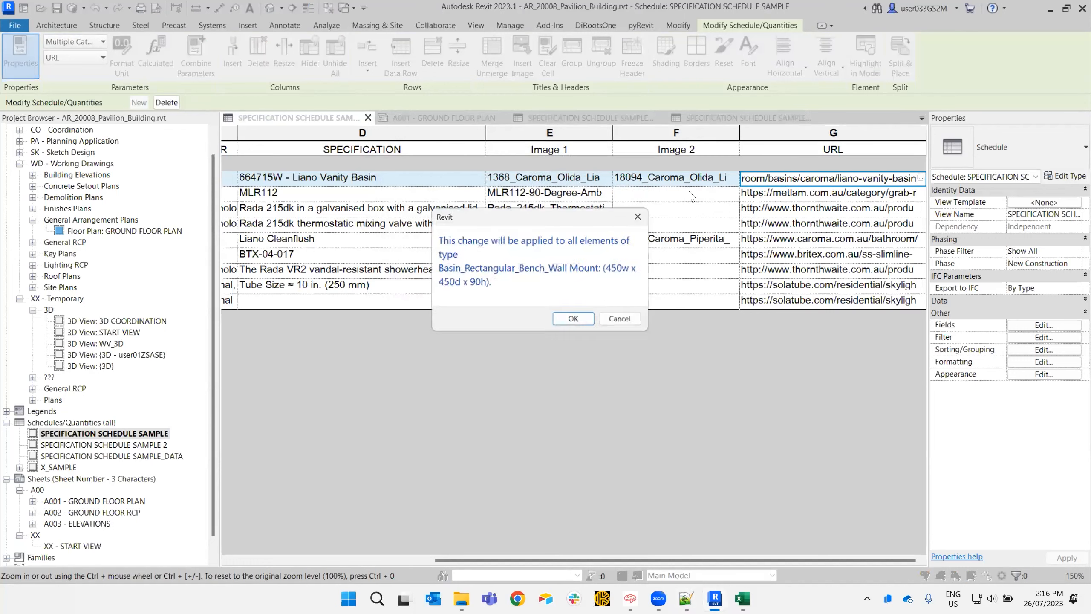
pyautogui.click(574, 318)
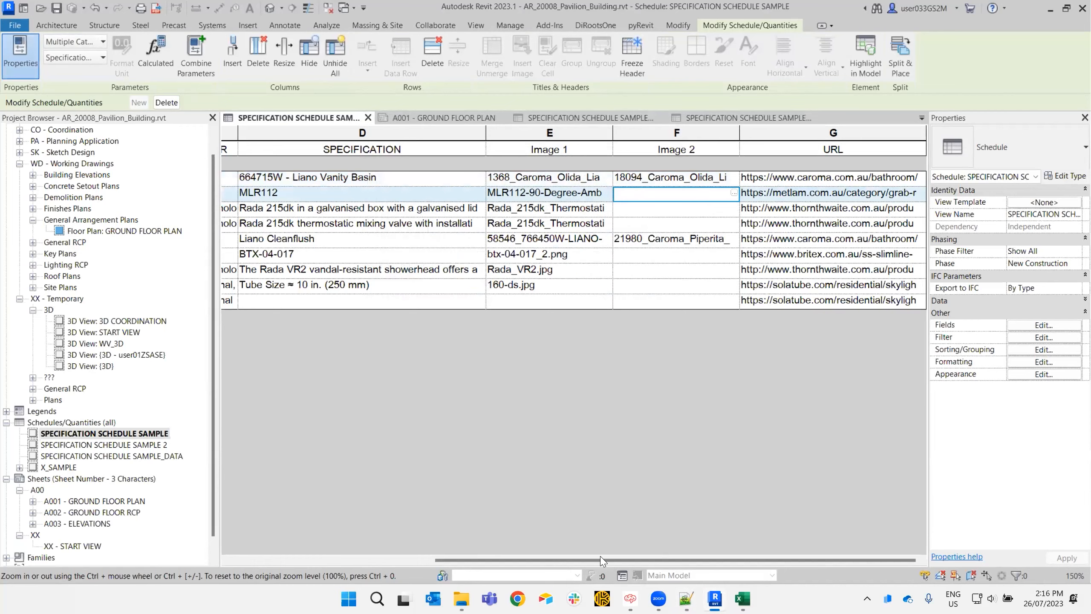
# In the GROUND FLOOR PLAN view, examine the type parameters of the right-hand Male Toilet basin, including its identity and specification data.
pyautogui.moveTo(637, 560); pyautogui.dragTo(357, 540)
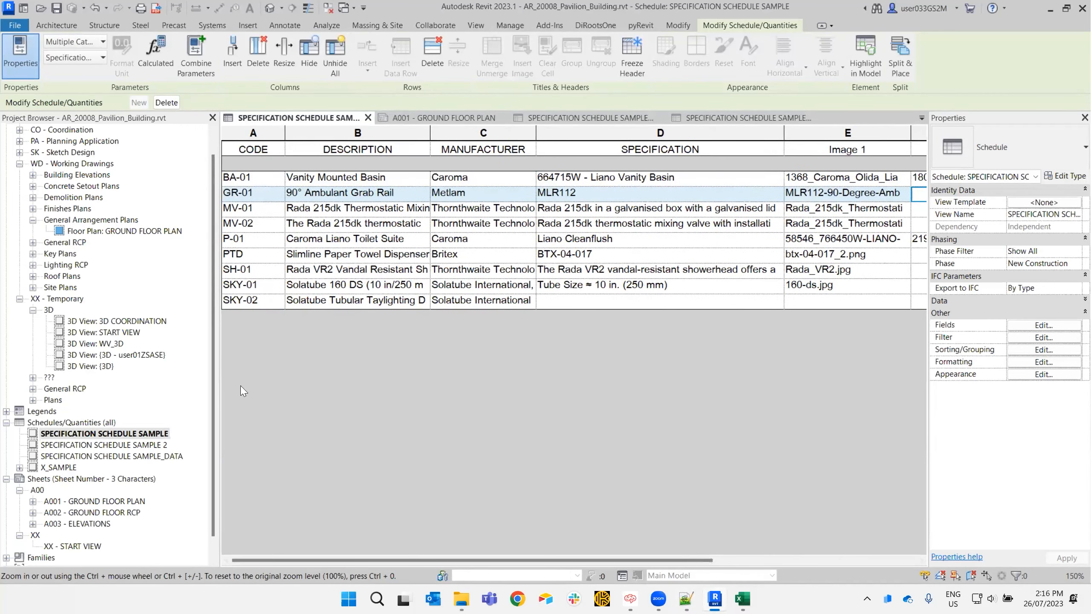
pyautogui.doubleClick(128, 232)
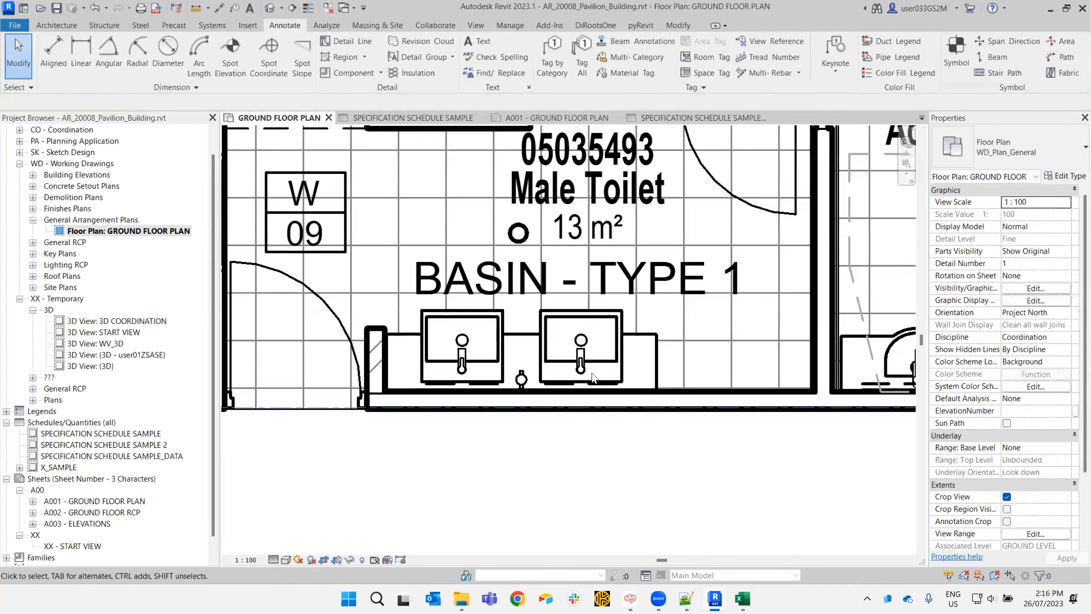
pyautogui.click(616, 356)
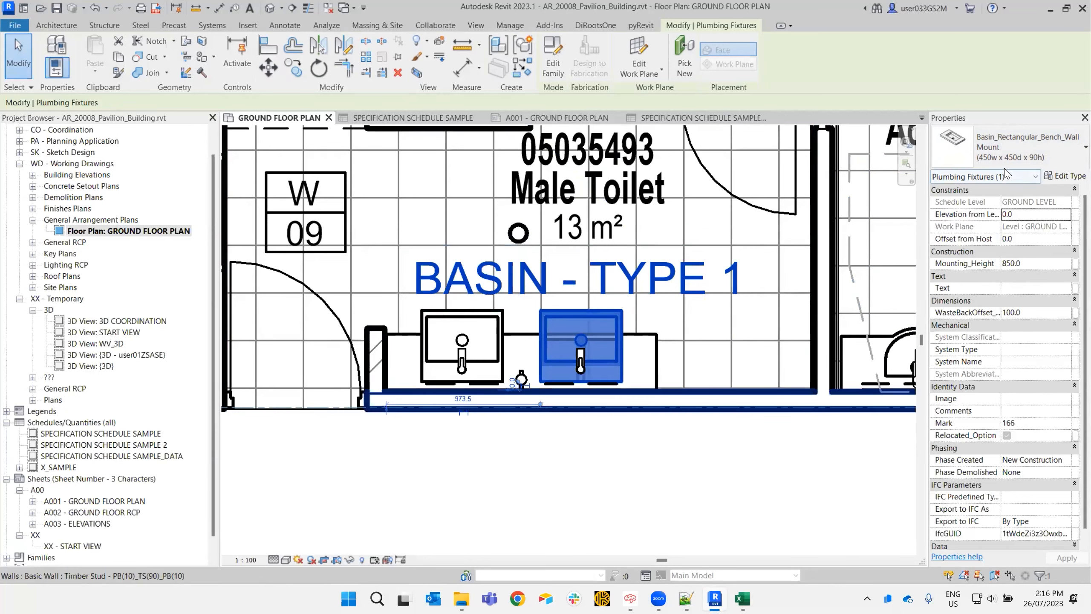
pyautogui.click(1067, 177)
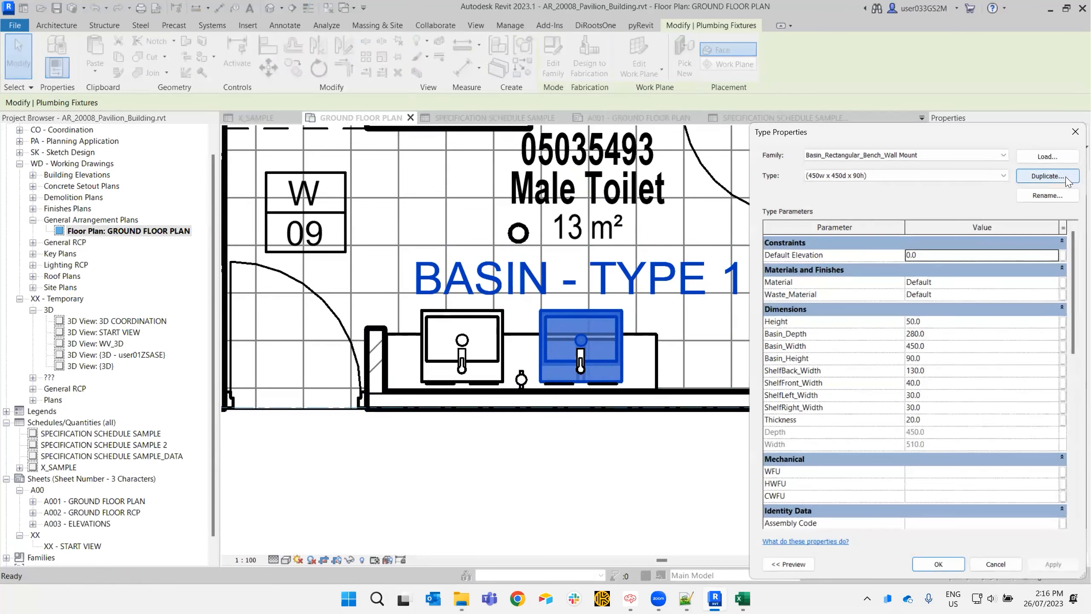
pyautogui.moveTo(924, 134); pyautogui.dragTo(465, 56)
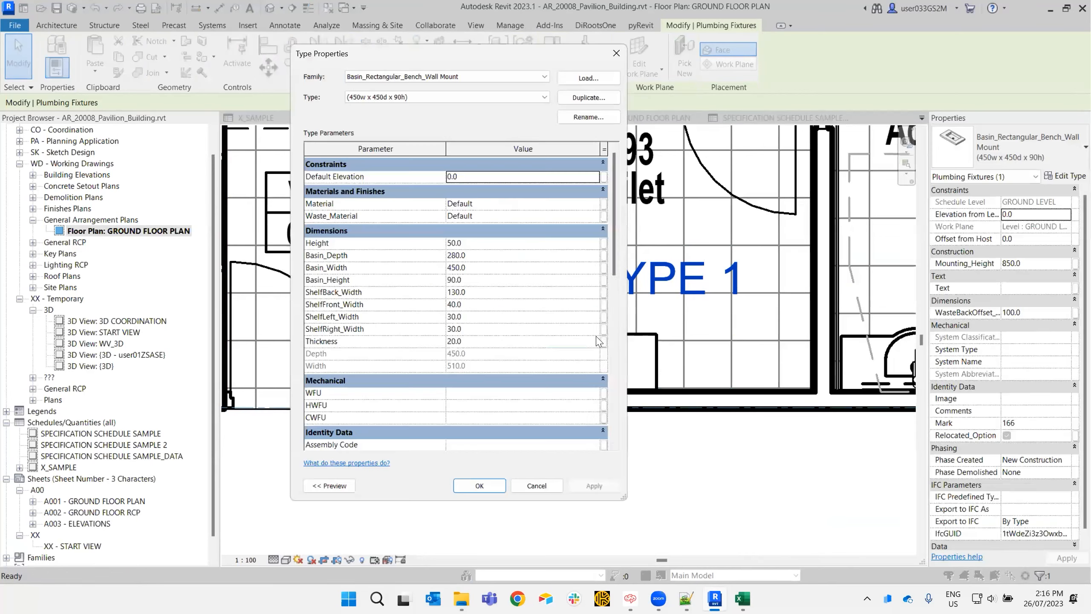
pyautogui.scroll(1, 618, 246)
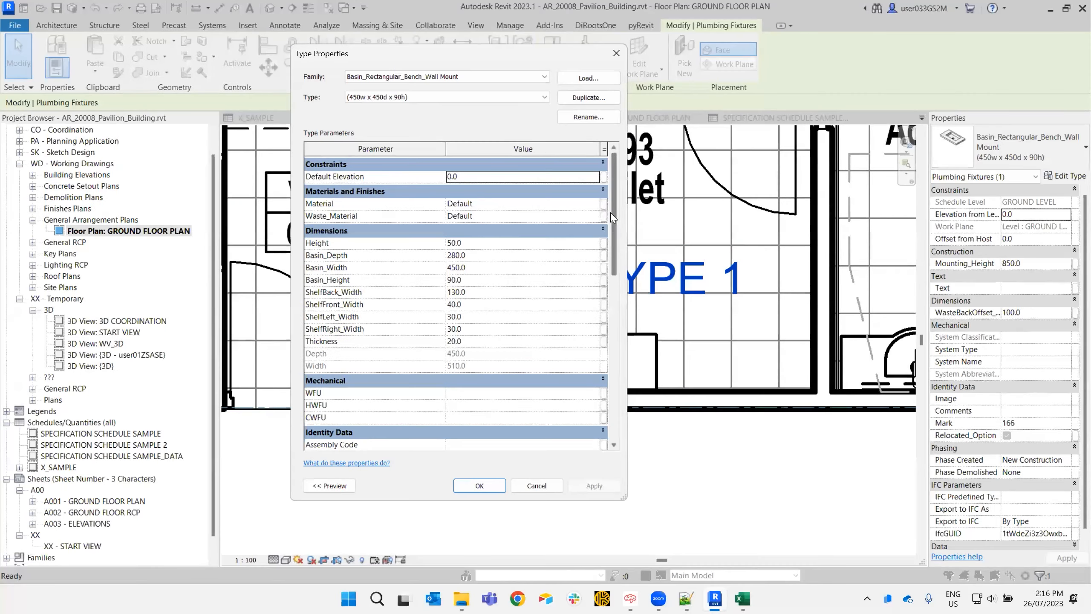
pyautogui.moveTo(612, 218); pyautogui.dragTo(590, 374)
pyautogui.scroll(-1, 590, 374)
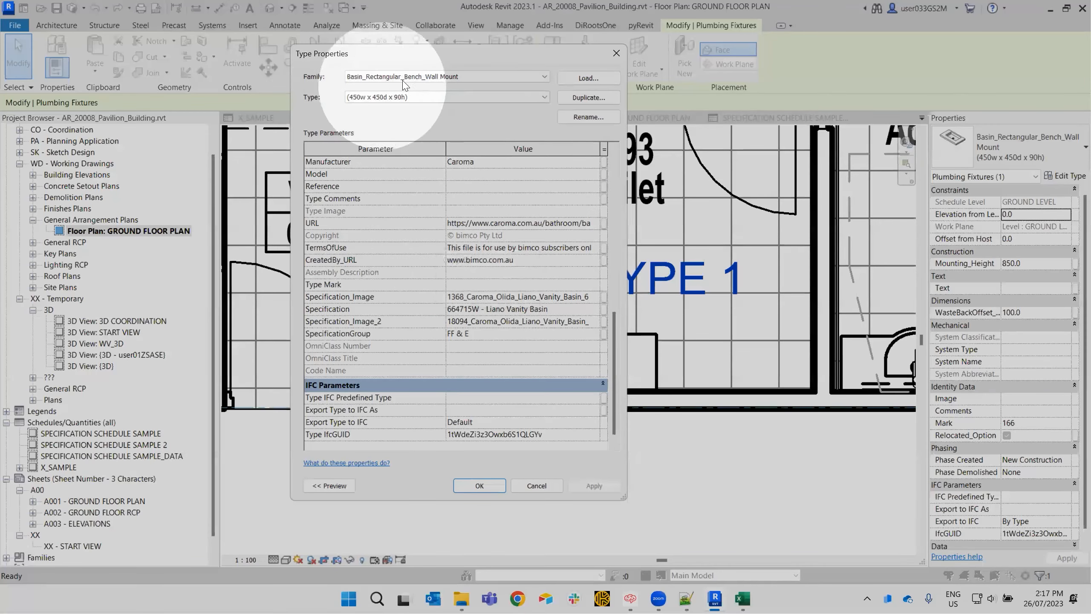
pyautogui.click(403, 97)
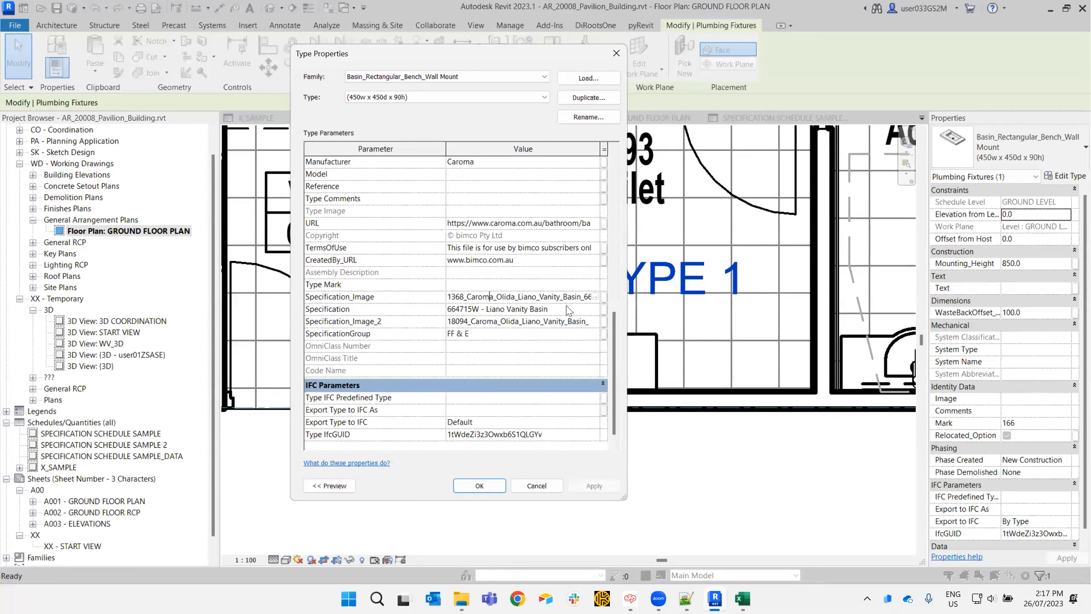
# Add a third line reading "Refer to spec" to the multi-line Specification text of the basin type.
pyautogui.click(567, 310)
pyautogui.click(565, 312)
pyautogui.click(595, 309)
pyautogui.click(596, 311)
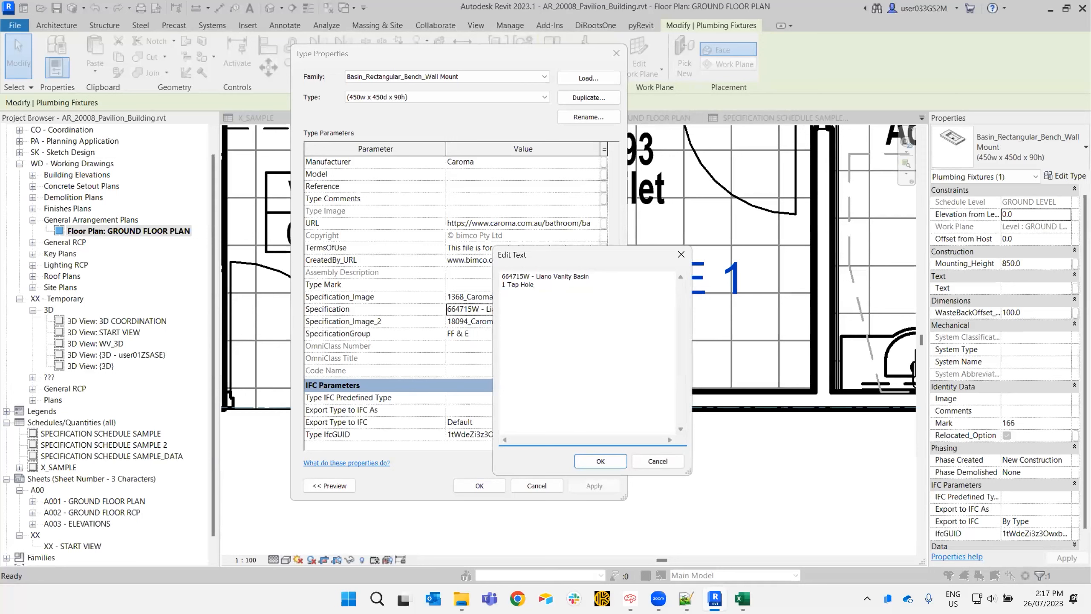
pyautogui.press('Return')
pyautogui.press('capslock')
pyautogui.write('rE')
pyautogui.press('capslock')
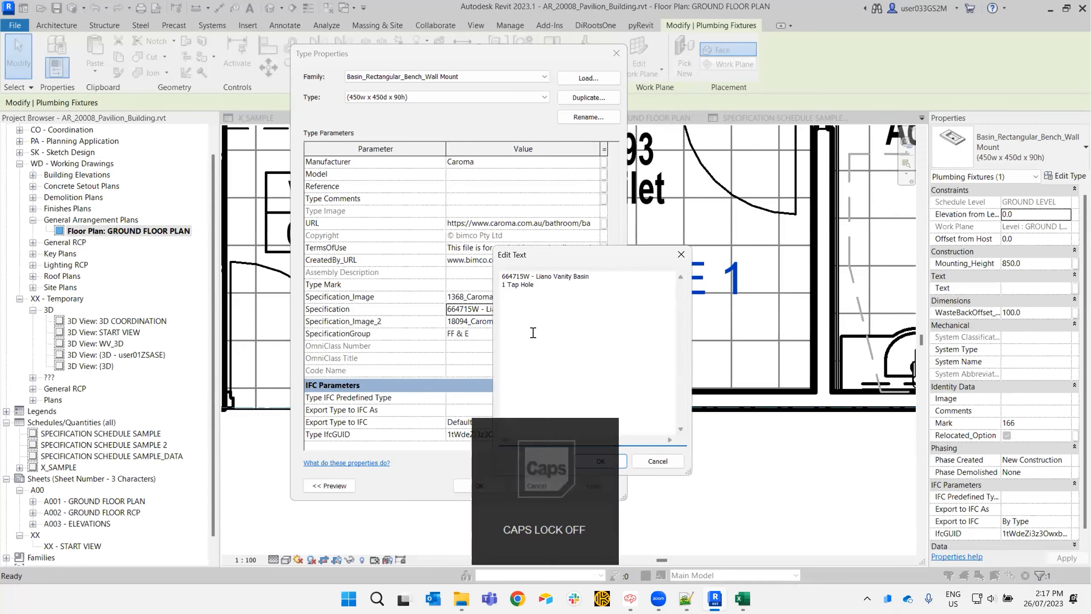
pyautogui.write('fer to spec')
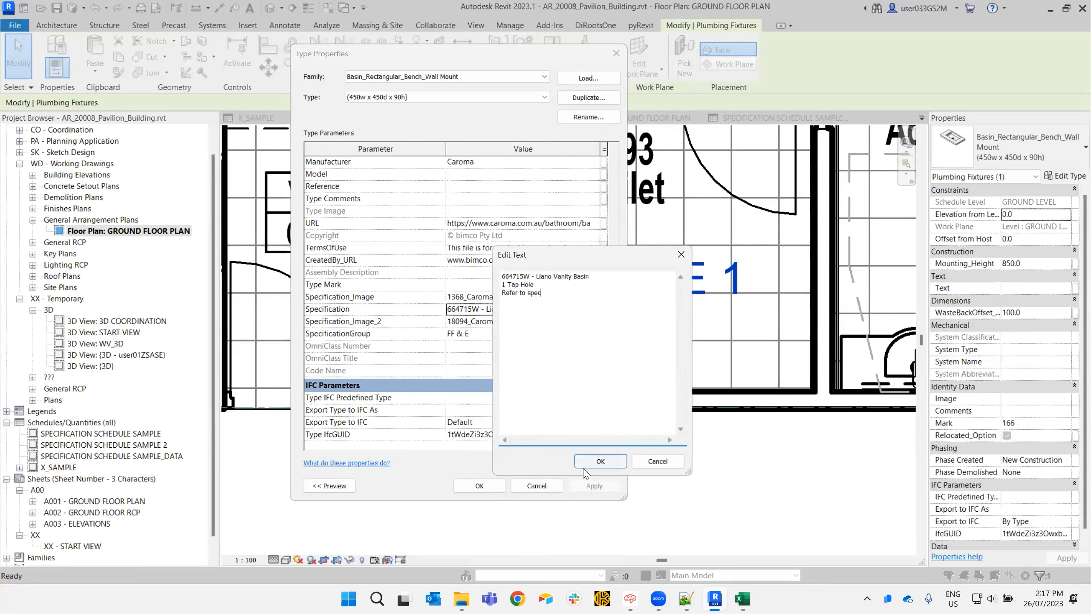
# Replace the third specification line with "Installed to DDA" and accept the basin's type properties.
pyautogui.doubleClick(535, 296)
pyautogui.moveTo(554, 298); pyautogui.dragTo(502, 298)
pyautogui.write('Insstalled to DDA')
pyautogui.click(606, 461)
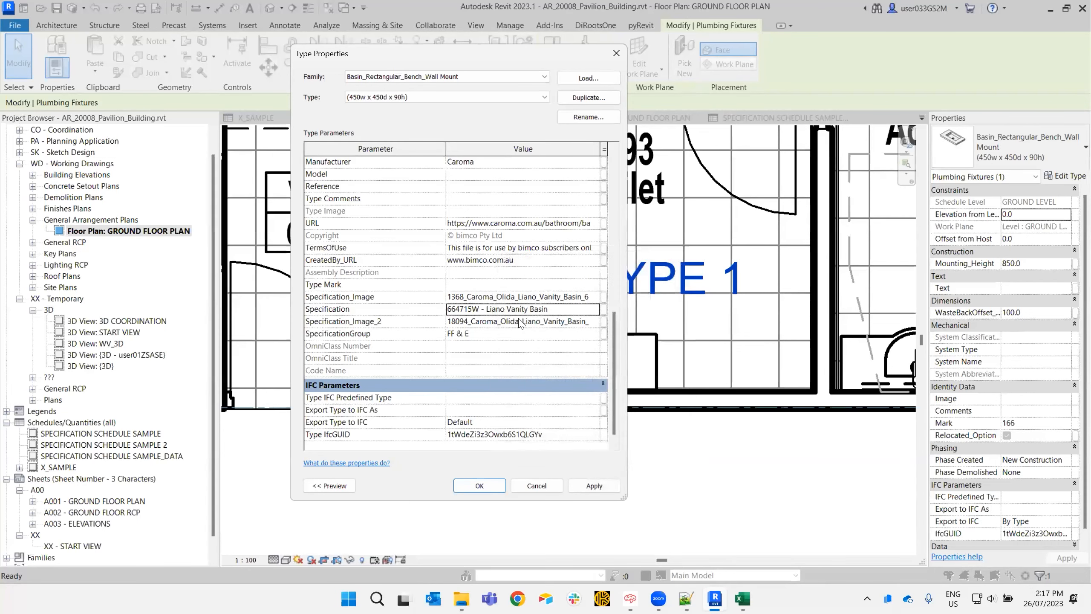
pyautogui.click(493, 492)
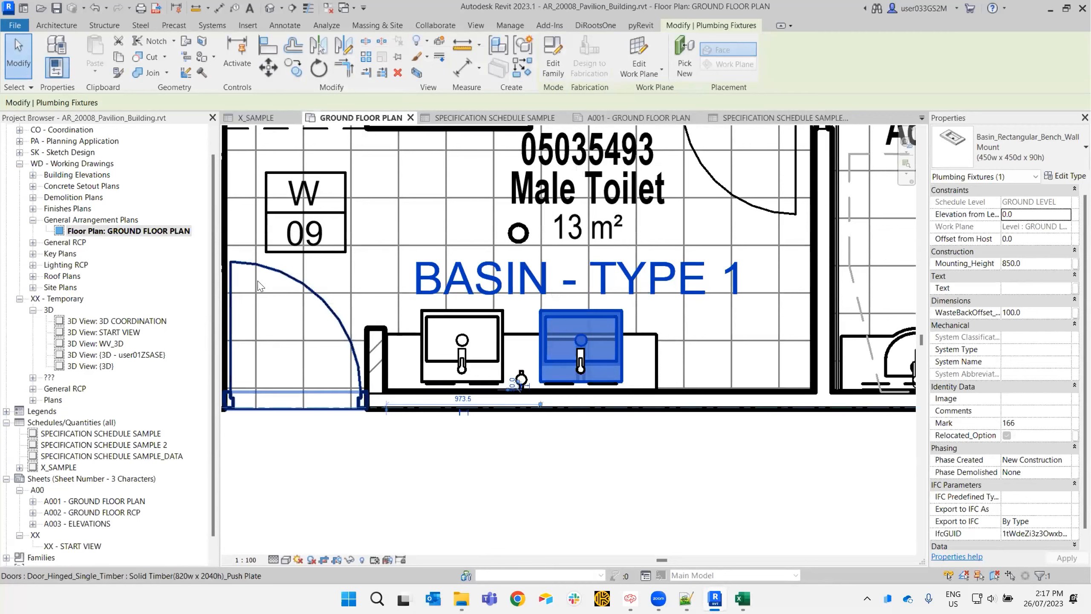
# In SPECIFICATION SCHEDULE SAMPLE, open BA-01's multi-line specification text and accept it for all elements of the basin type.
pyautogui.doubleClick(135, 434)
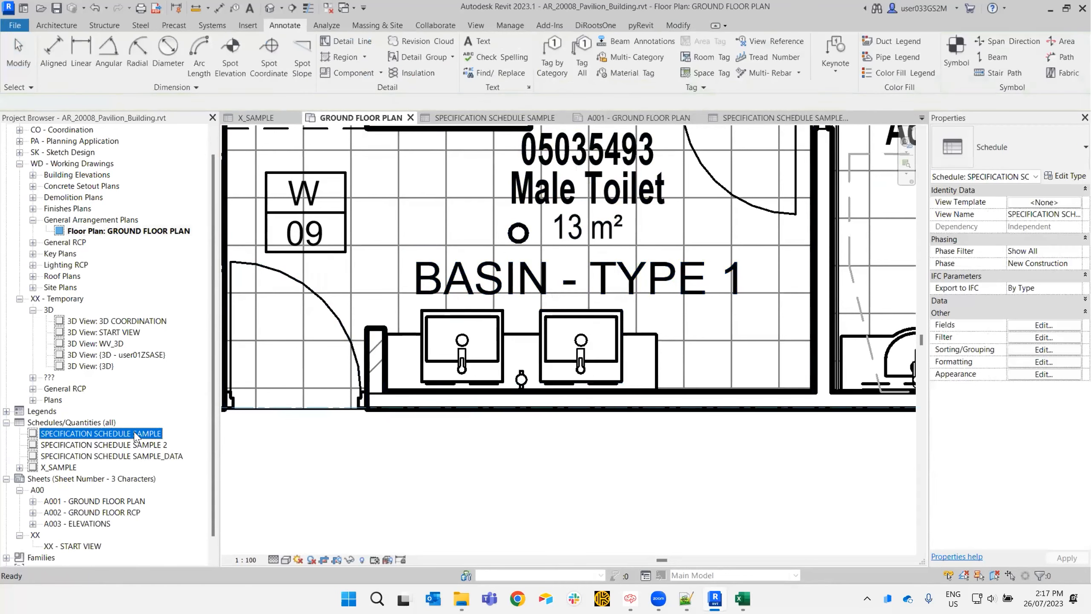
pyautogui.click(647, 178)
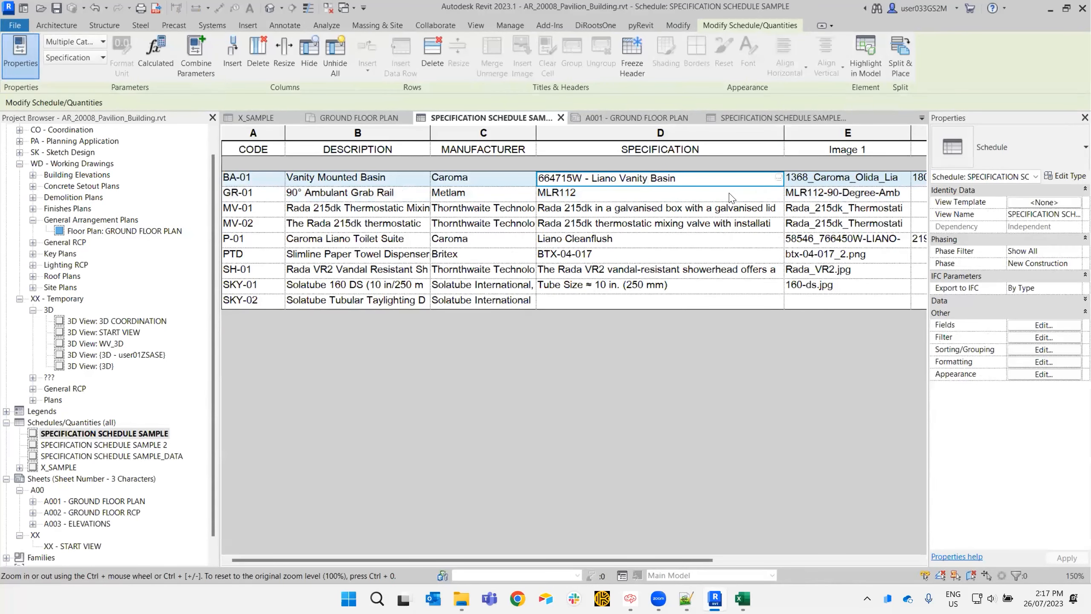
pyautogui.click(781, 183)
pyautogui.moveTo(595, 306); pyautogui.dragTo(478, 309)
pyautogui.press('Delete')
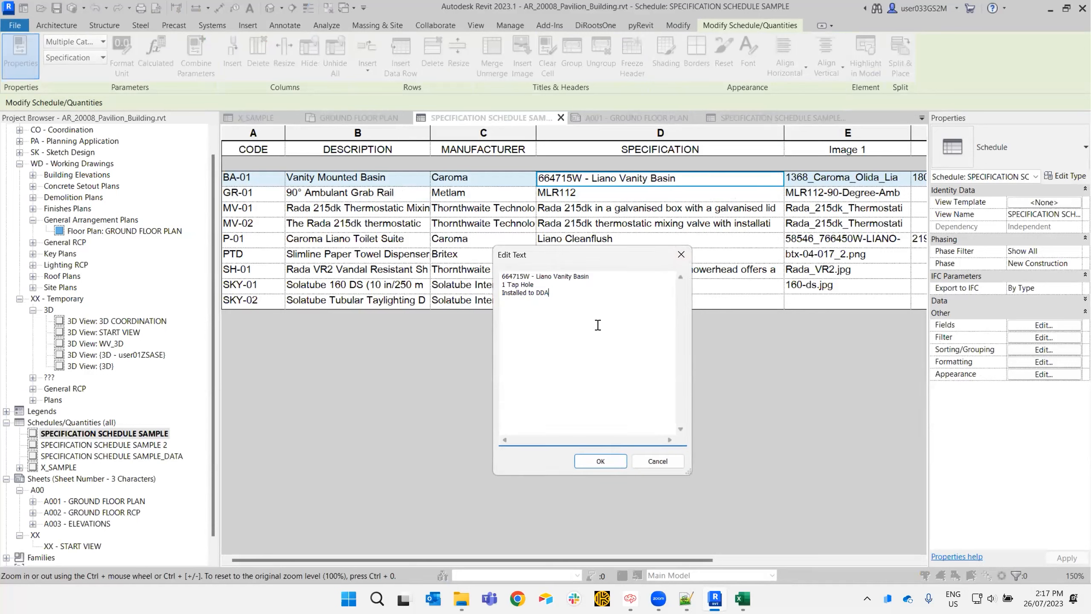
pyautogui.click(602, 461)
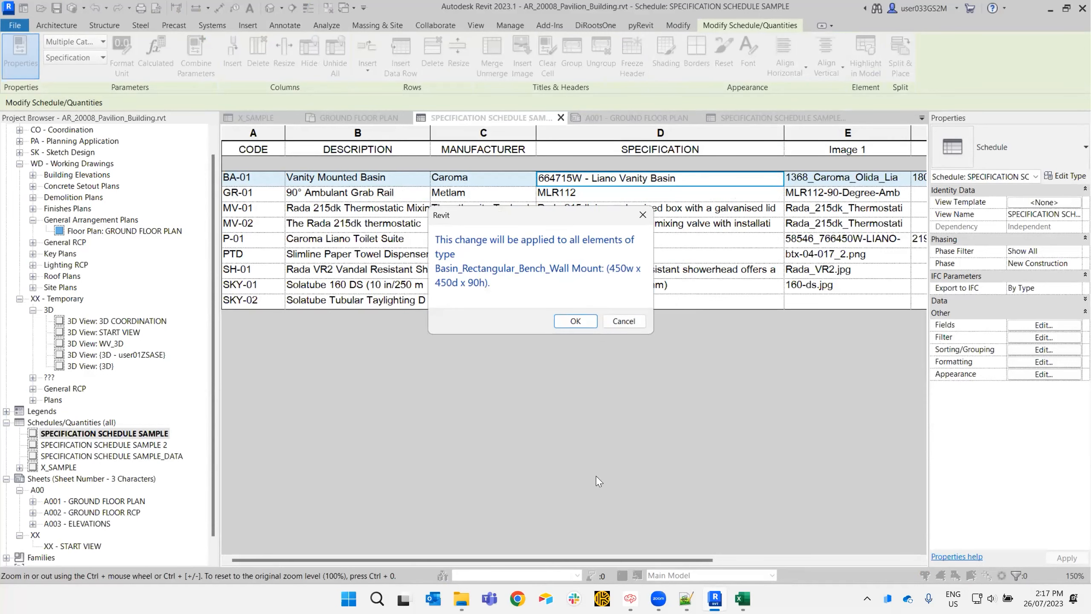
pyautogui.click(566, 320)
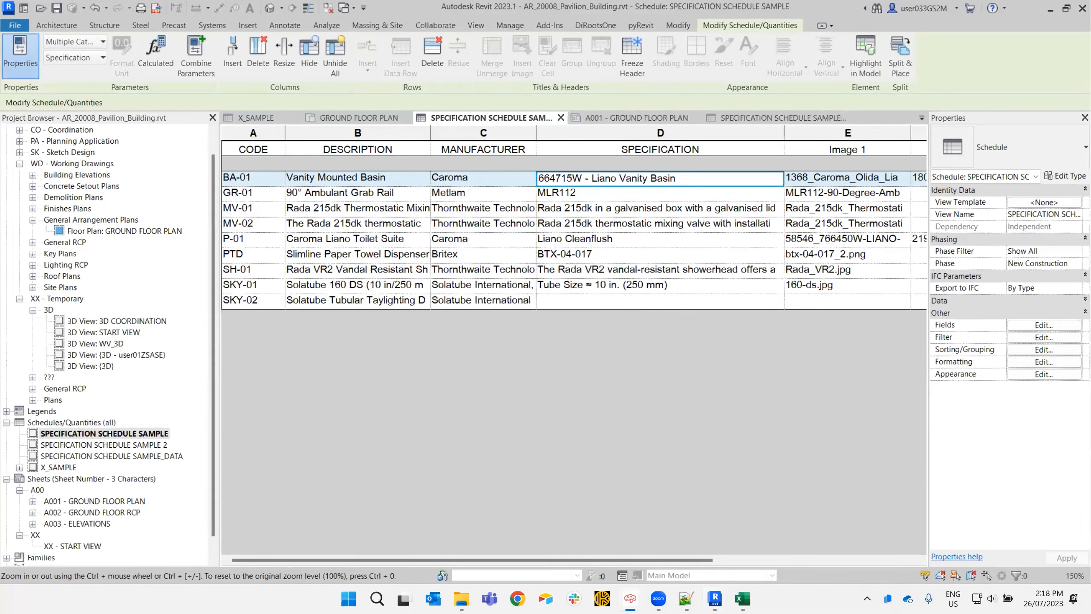
# Create a new sheet using the Cover Page type of Titleblock_A4_Specification_Generic_Horiz.
pyautogui.click(96, 479)
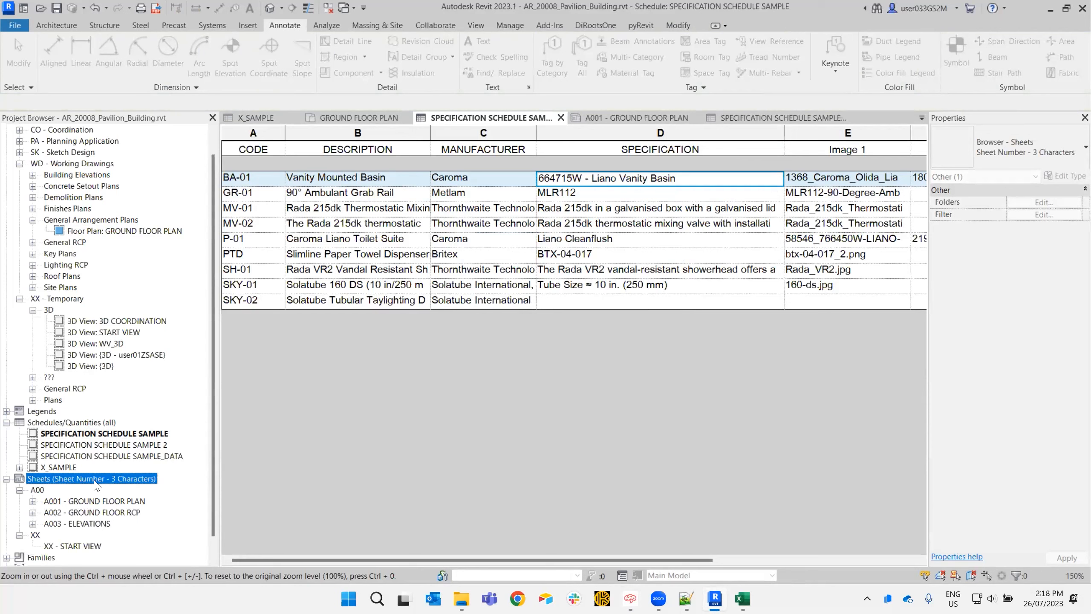
pyautogui.rightClick(95, 484)
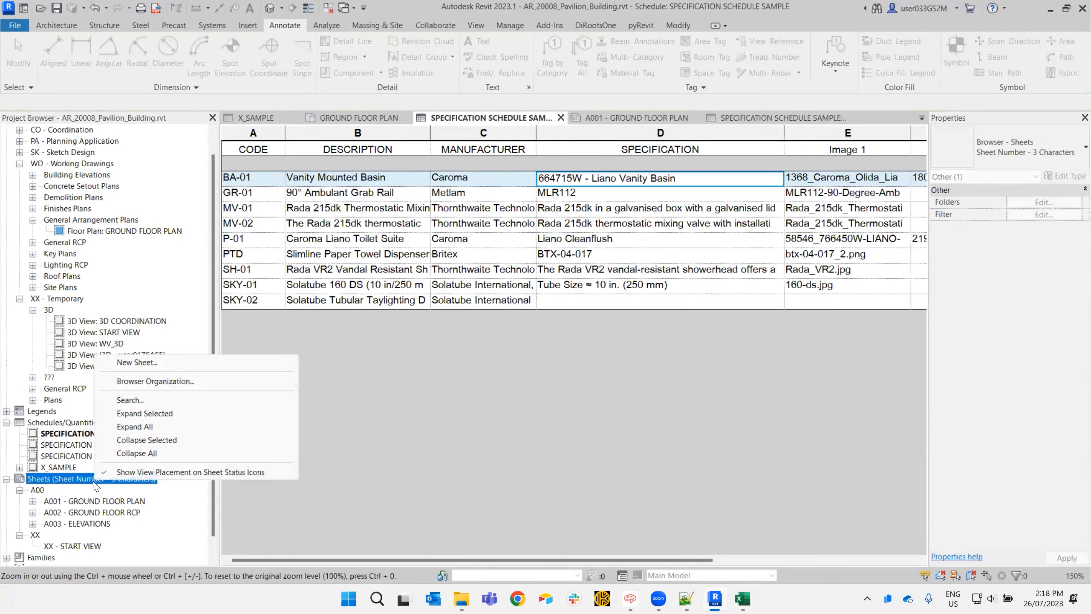
pyautogui.click(168, 367)
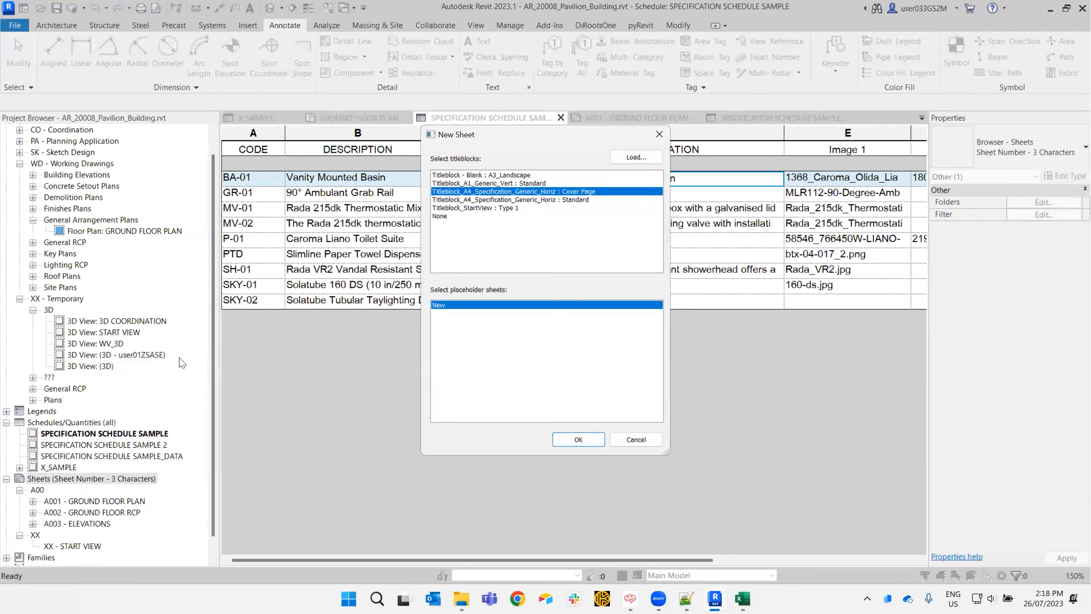
pyautogui.click(575, 199)
pyautogui.click(568, 194)
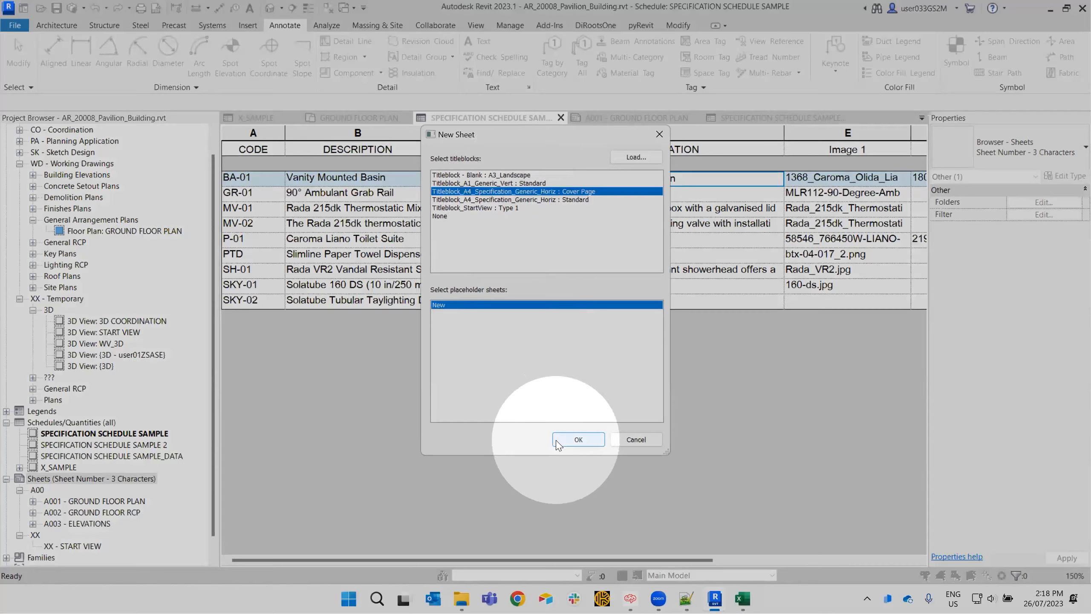
pyautogui.click(558, 443)
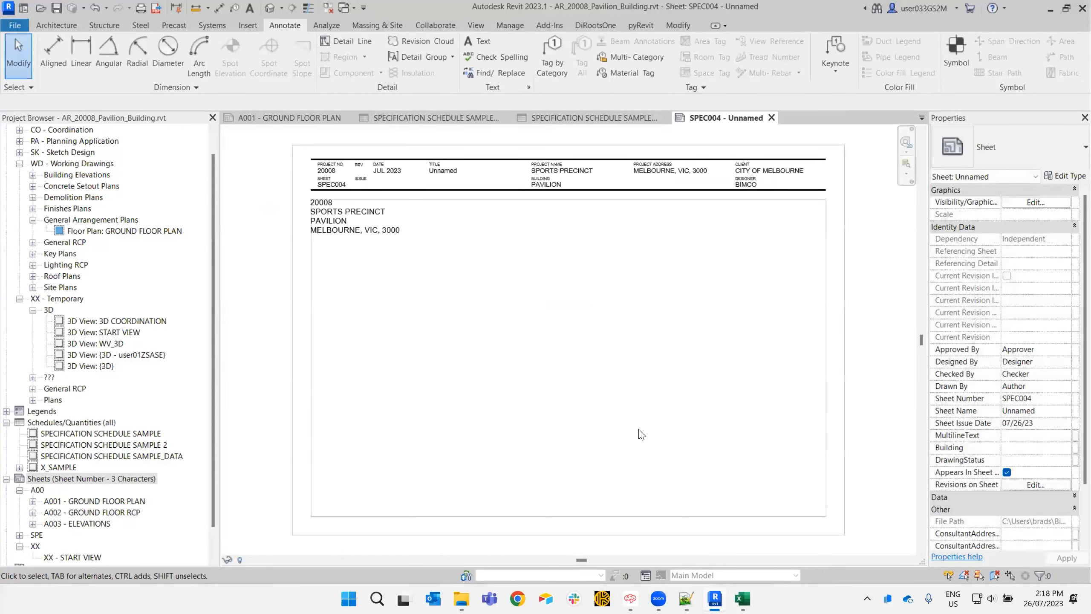
pyautogui.click(838, 393)
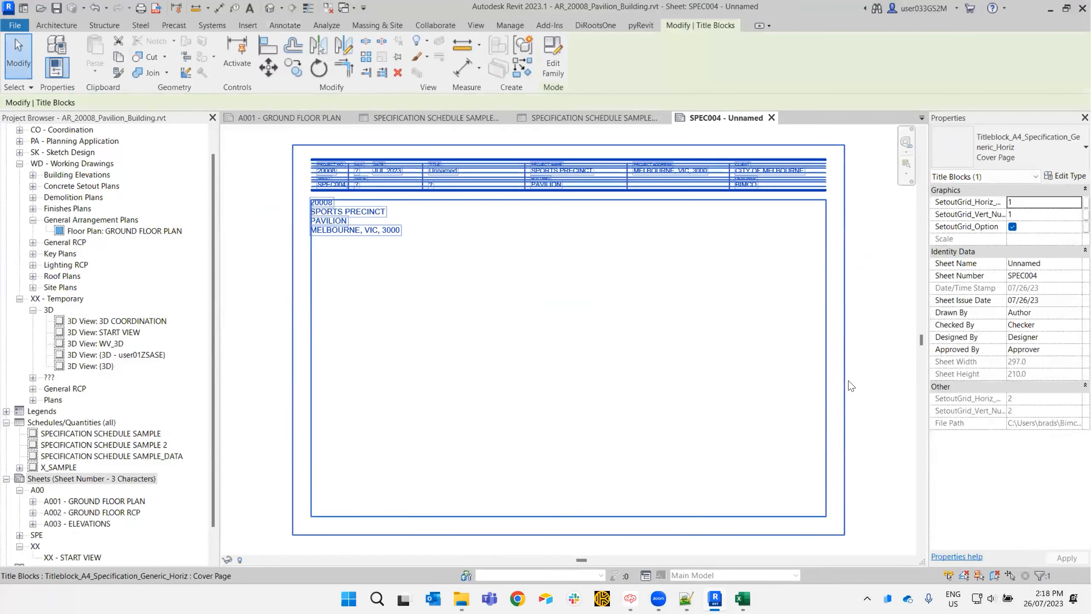
pyautogui.click(880, 349)
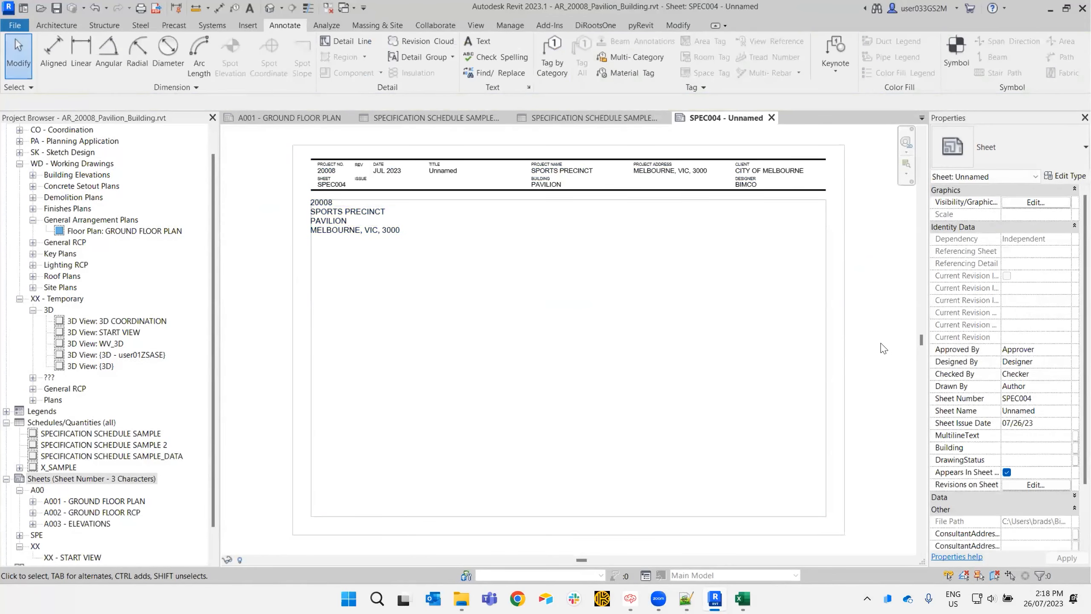
pyautogui.click(114, 355)
pyautogui.click(326, 190)
pyautogui.scroll(5, 333, 198)
pyautogui.click(334, 208)
pyautogui.moveTo(335, 208); pyautogui.dragTo(434, 296, button='middle')
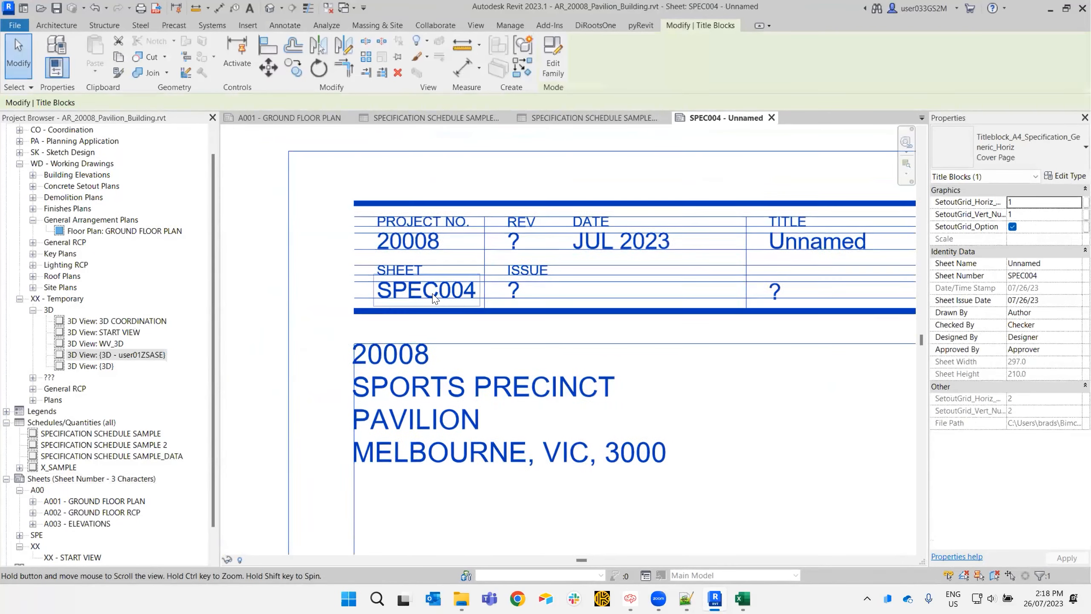
# Renumber the new cover sheet SPEC000 and name it FURNITURE, FIXTURES AND EQUIPMENT SCHEDULE.
pyautogui.click(85, 480)
pyautogui.scroll(-3, 84, 480)
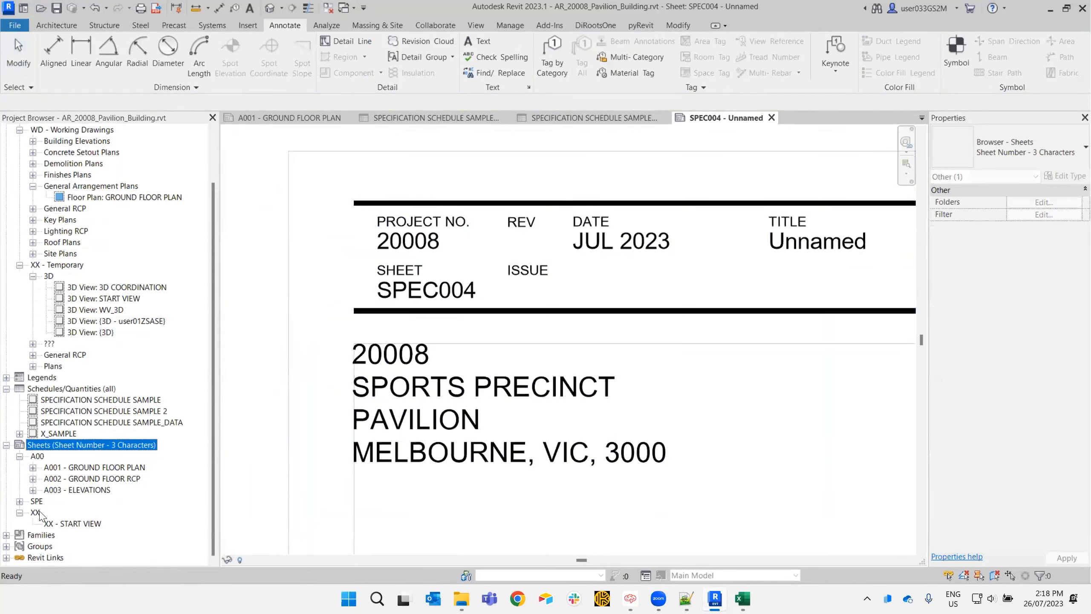
pyautogui.click(19, 501)
pyautogui.click(72, 513)
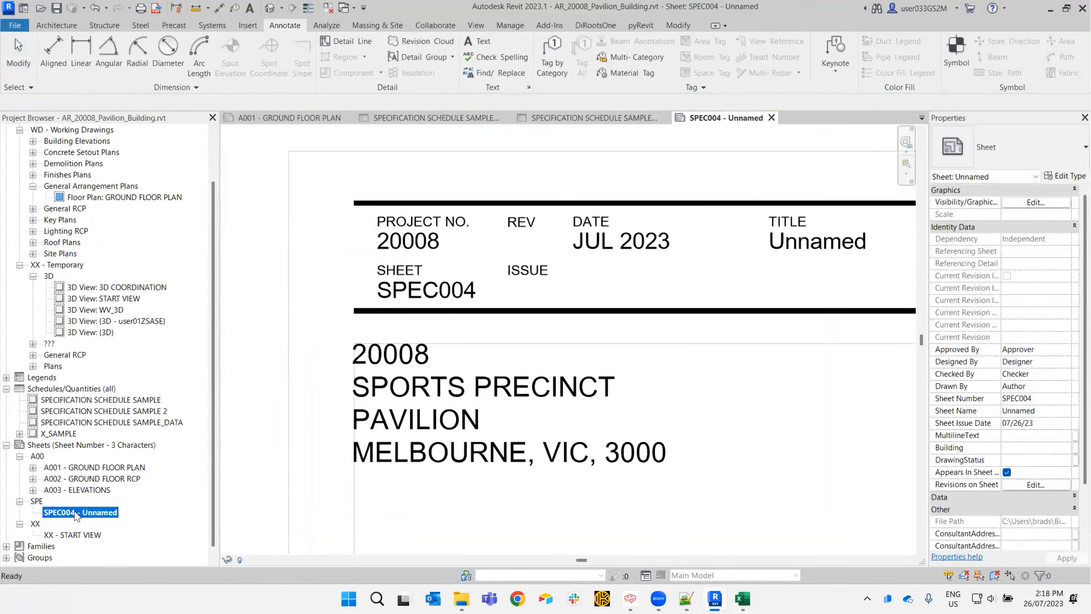
pyautogui.rightClick(76, 516)
pyautogui.click(137, 384)
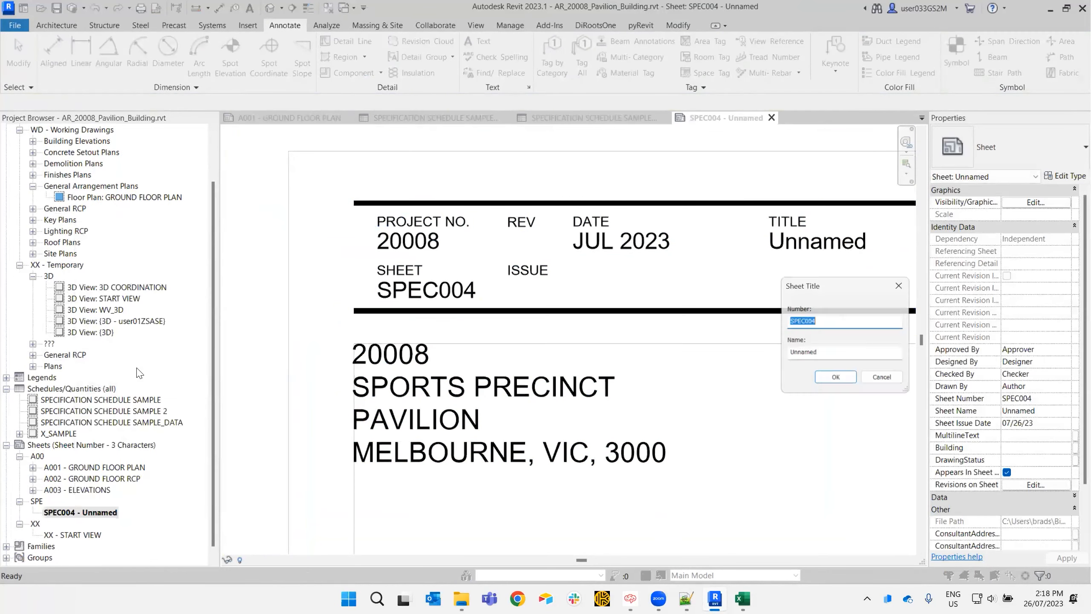
pyautogui.click(832, 325)
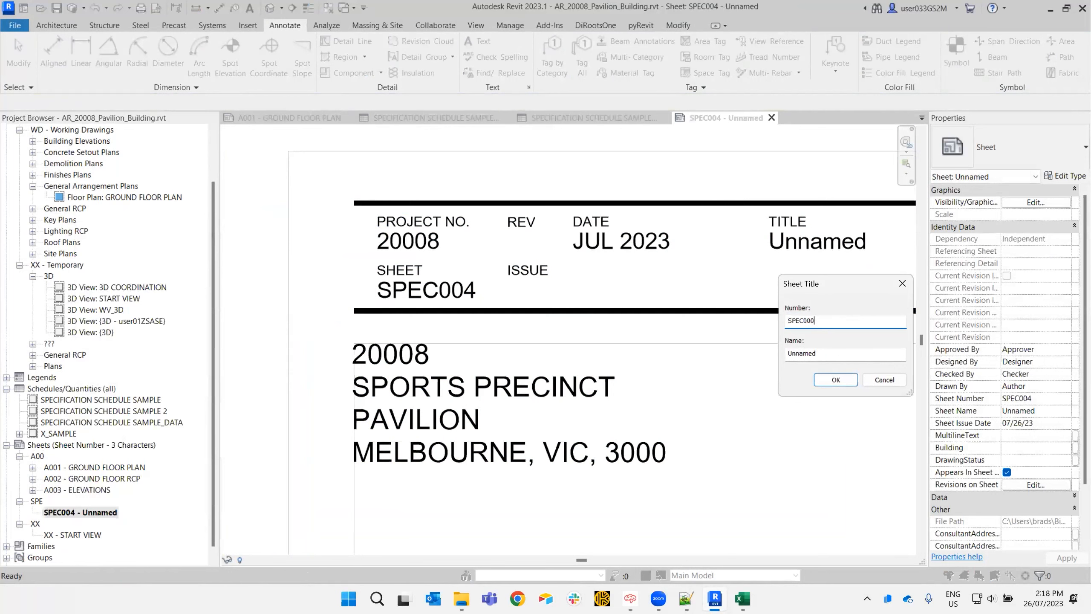
pyautogui.doubleClick(810, 354)
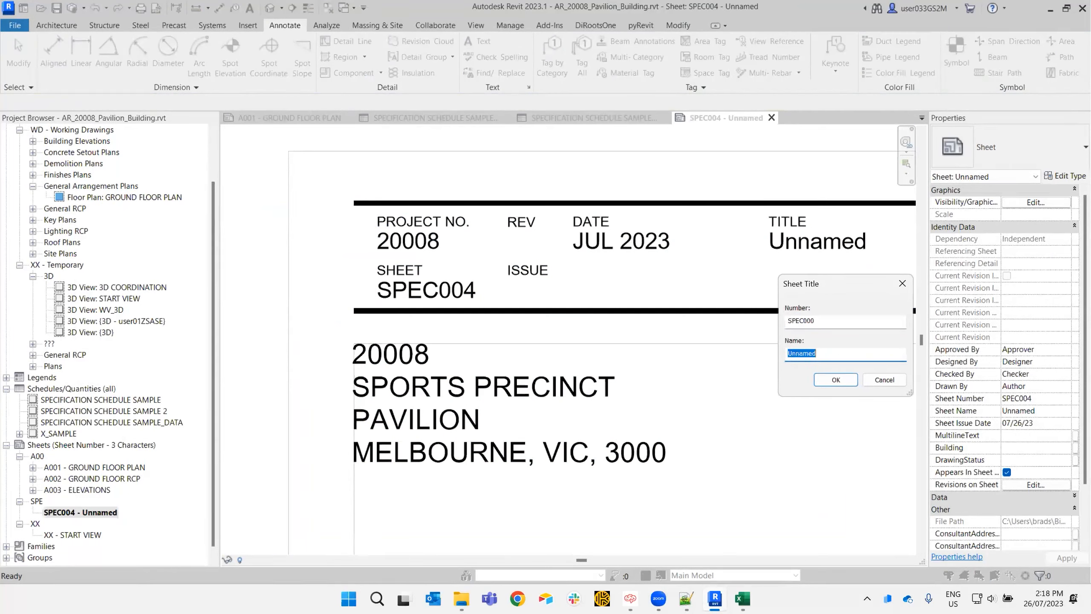
pyautogui.hotkey('alt', 'Tab')
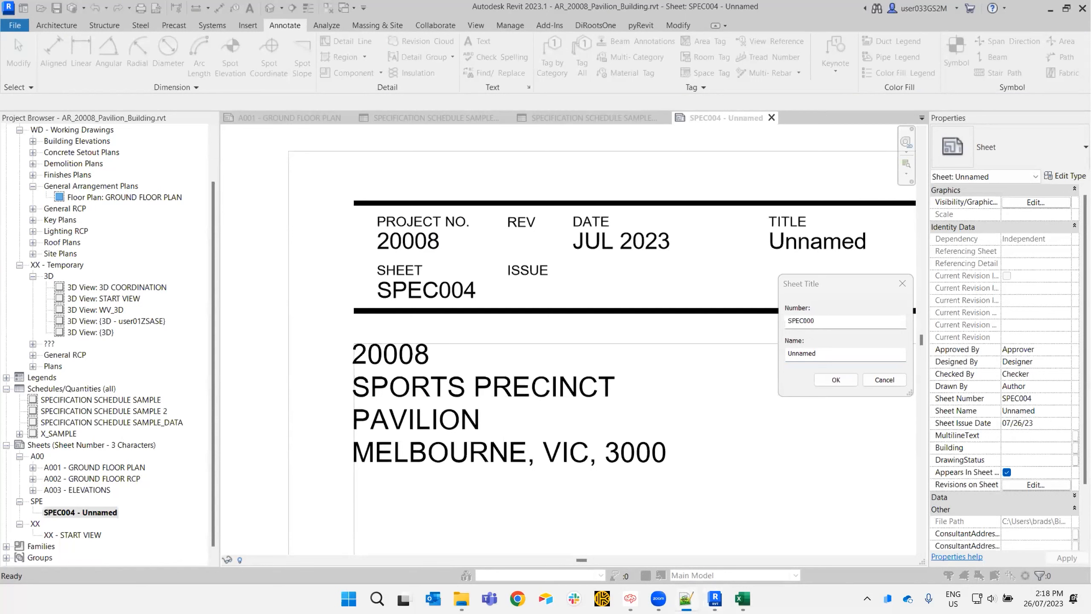
pyautogui.hotkey('alt', 'Tab')
pyautogui.write('FIXTURES AND EQUIPMENT SCHEDULE')
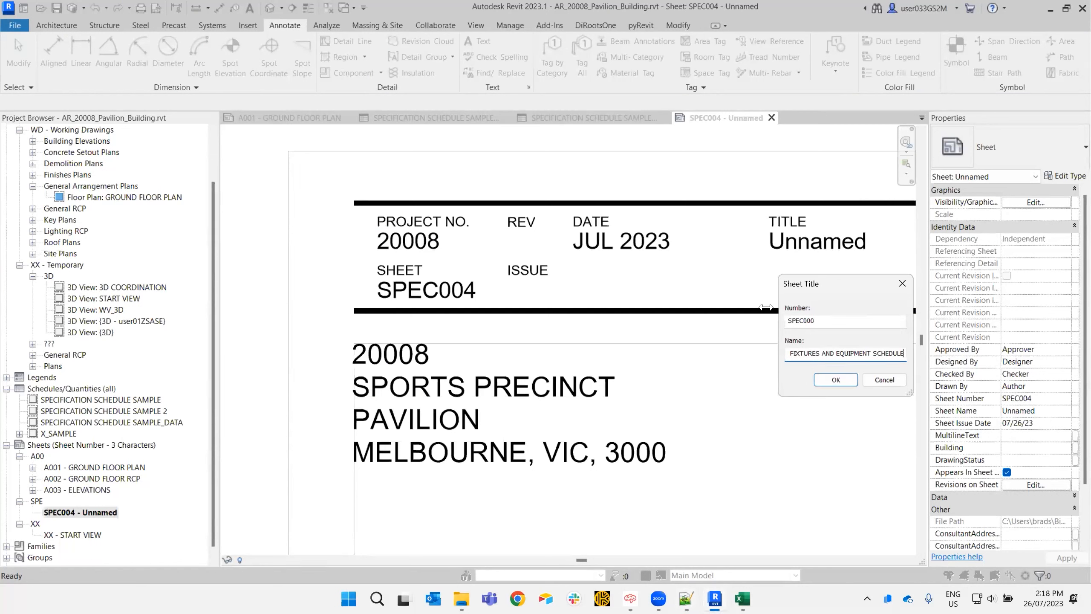
pyautogui.click(837, 380)
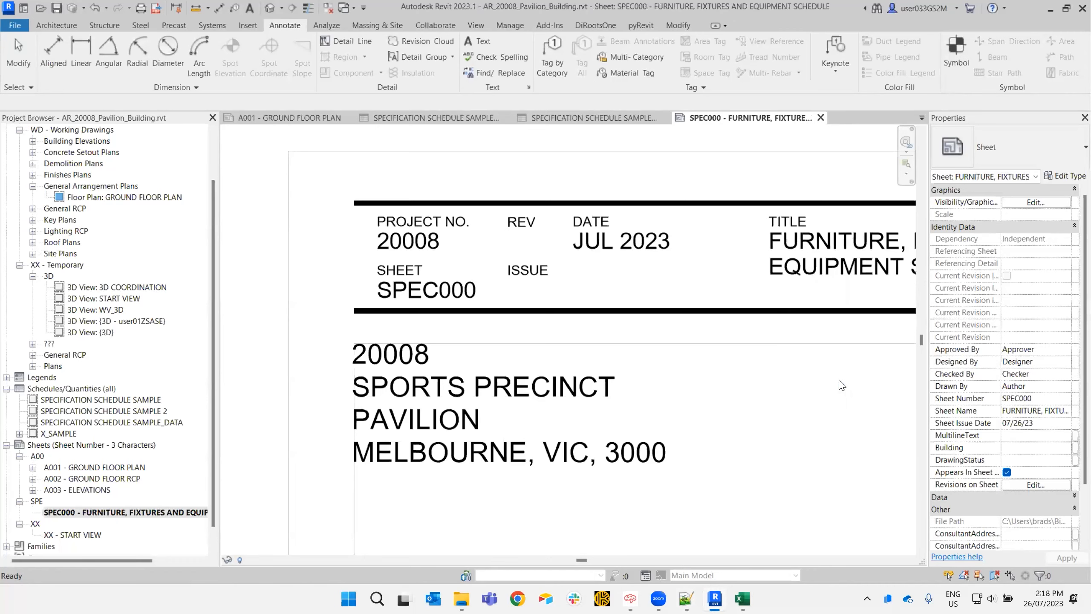
pyautogui.scroll(-2, 283, 342)
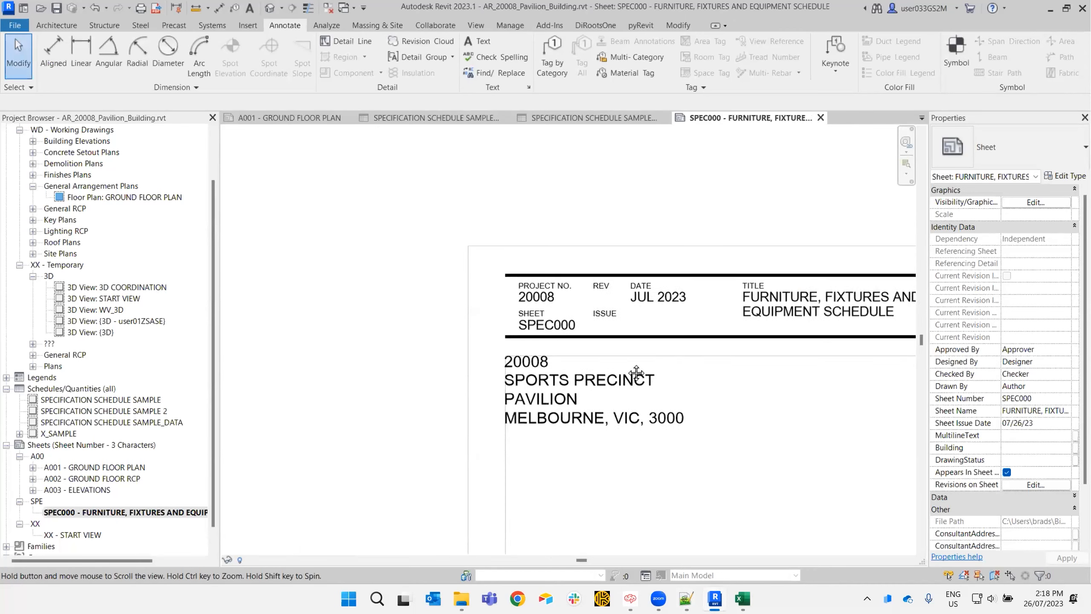
pyautogui.click(417, 339)
pyautogui.click(126, 512)
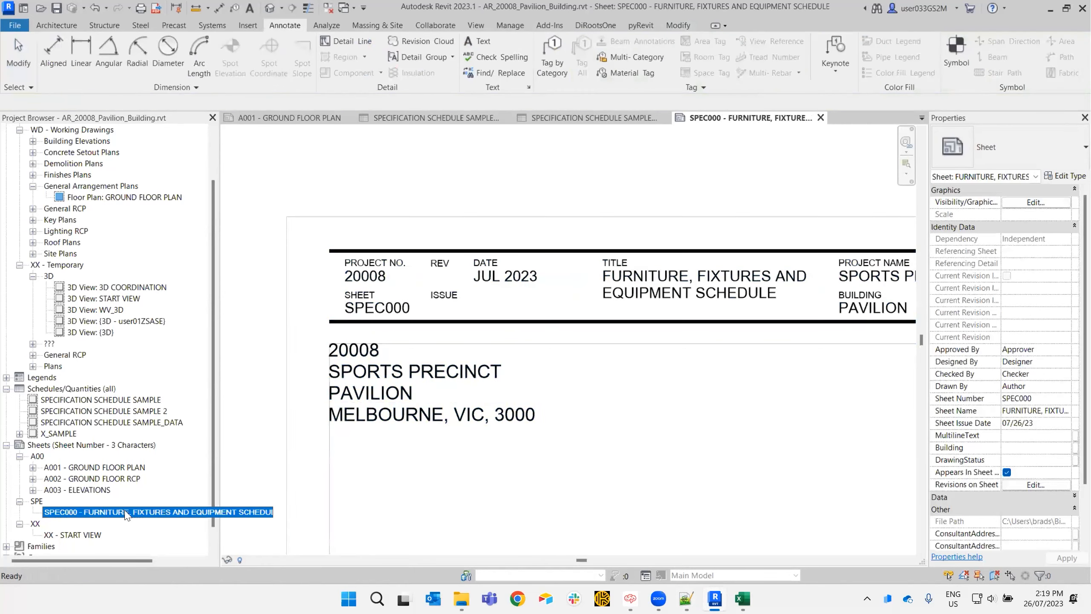
pyautogui.click(713, 459)
pyautogui.click(526, 439)
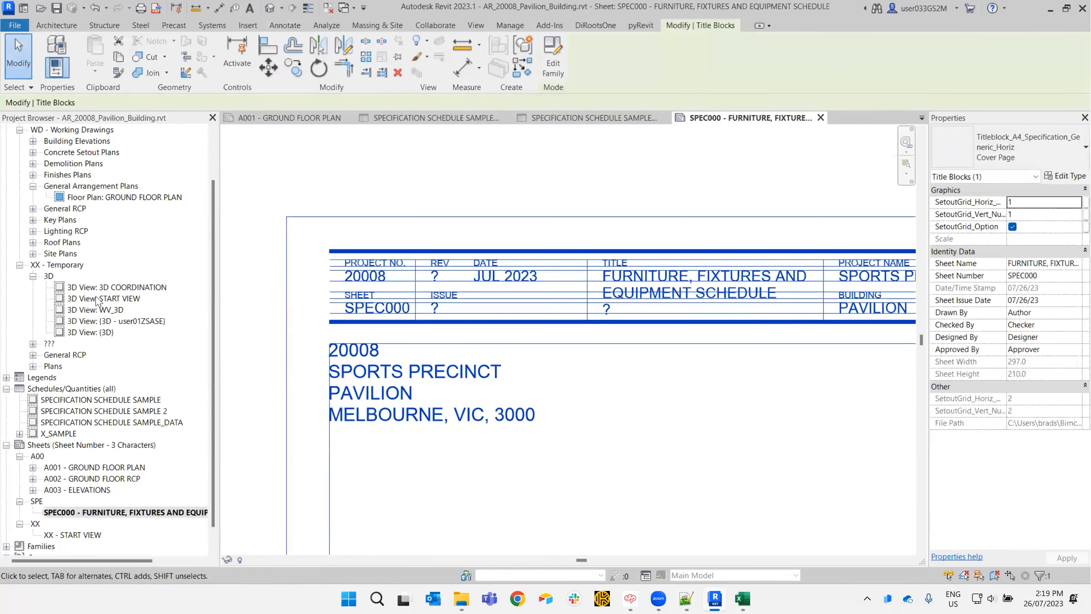
# Place the 3D view START VIEW on the SPEC000 cover sheet, centred below the project title text.
pyautogui.click(125, 320)
pyautogui.scroll(-3, 658, 430)
pyautogui.click(645, 400)
pyautogui.moveTo(685, 427); pyautogui.dragTo(495, 253, button='middle')
pyautogui.click(488, 318)
pyautogui.scroll(1, 488, 318)
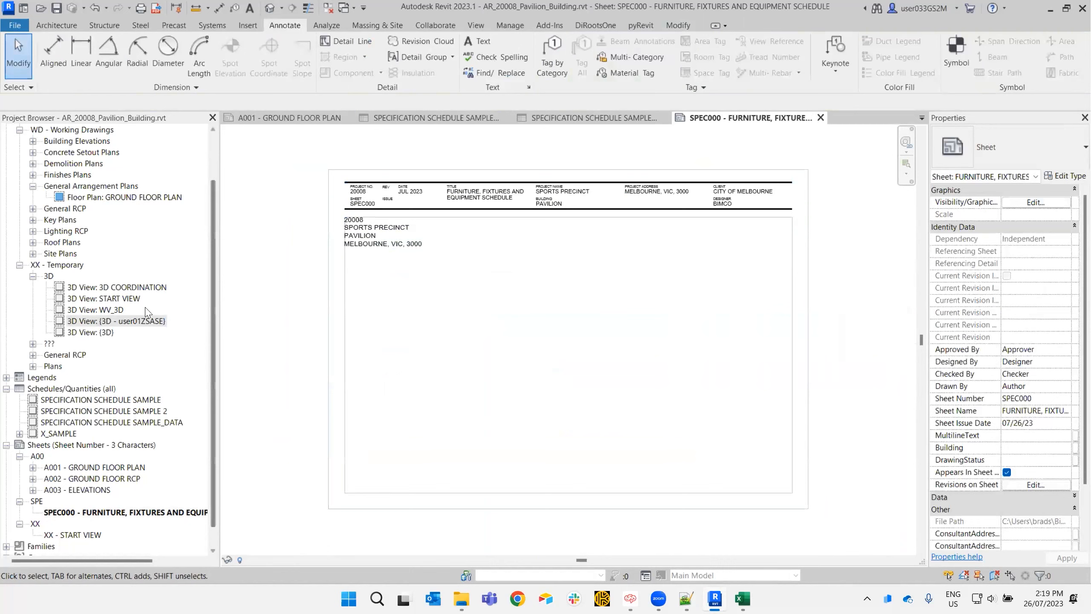
pyautogui.click(123, 298)
pyautogui.moveTo(116, 301); pyautogui.dragTo(578, 350)
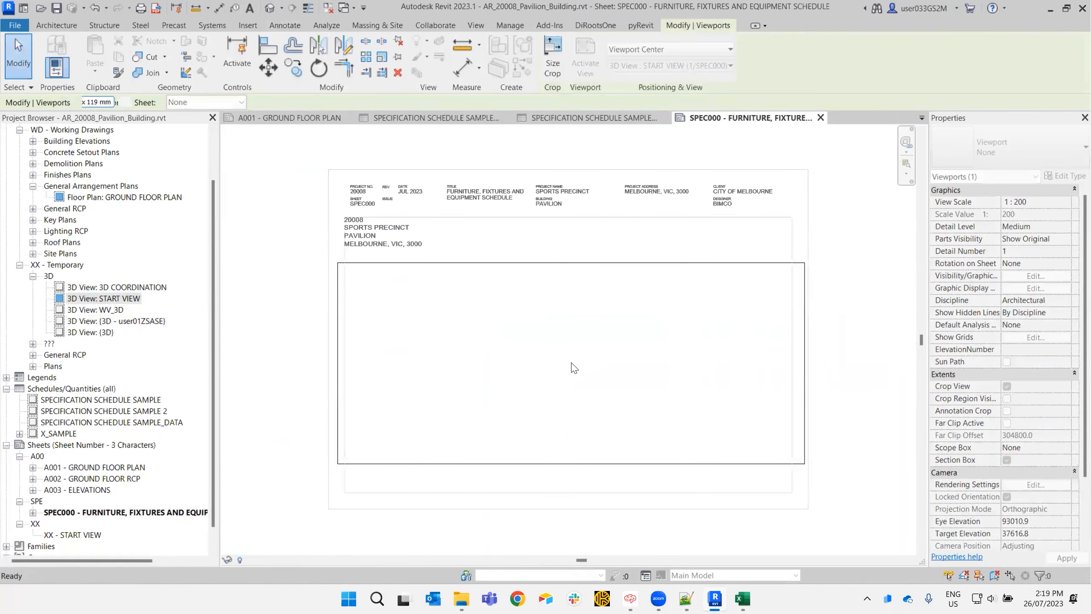
pyautogui.click(569, 368)
pyautogui.click(848, 377)
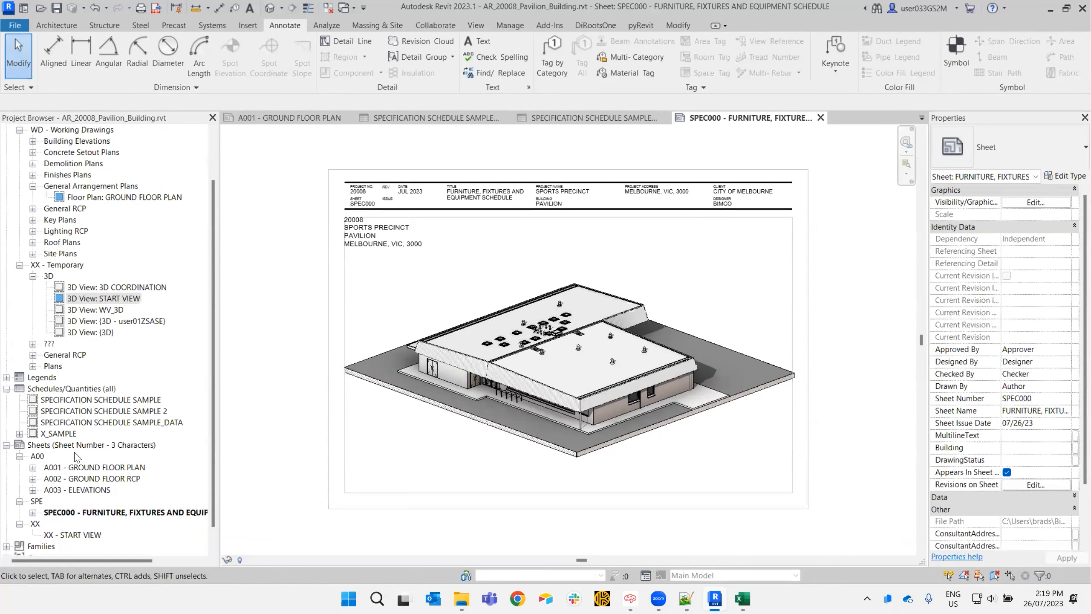
# Duplicate sheet SPEC000 as an empty sheet.
pyautogui.rightClick(64, 511)
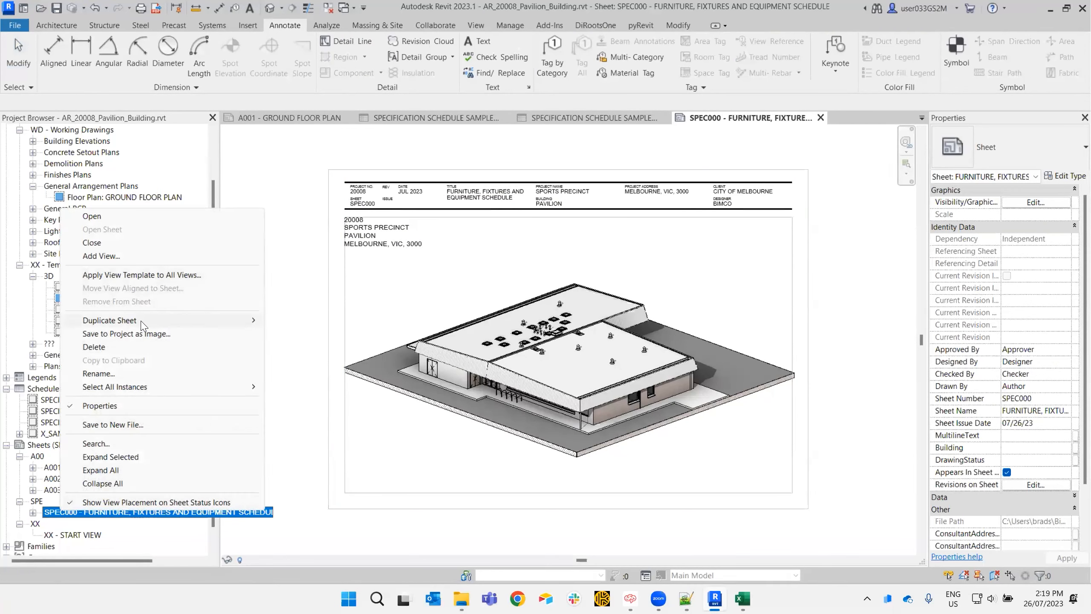
pyautogui.moveTo(142, 322)
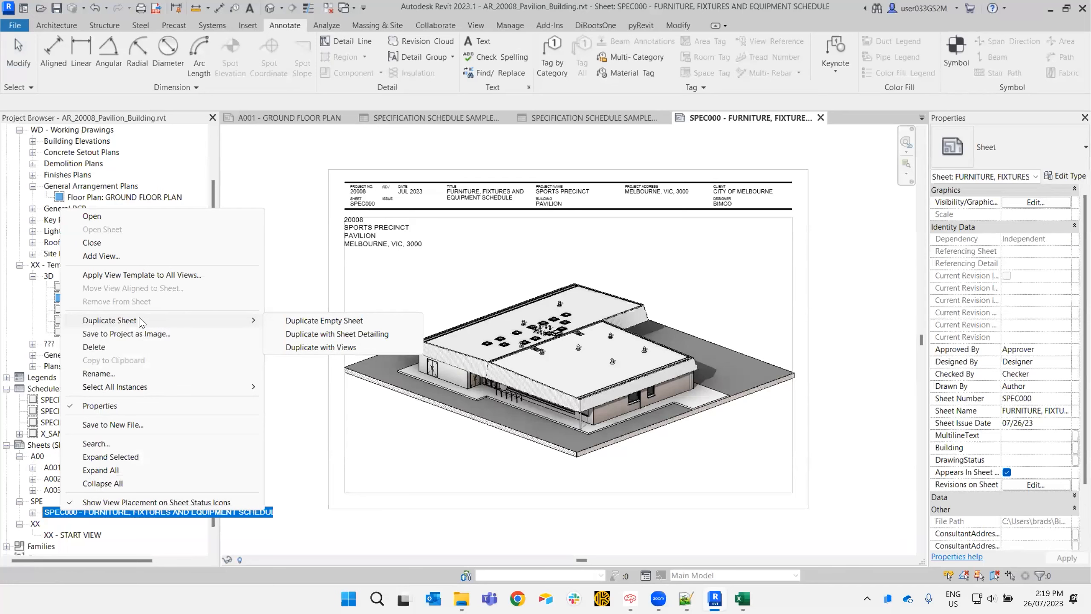
pyautogui.click(312, 321)
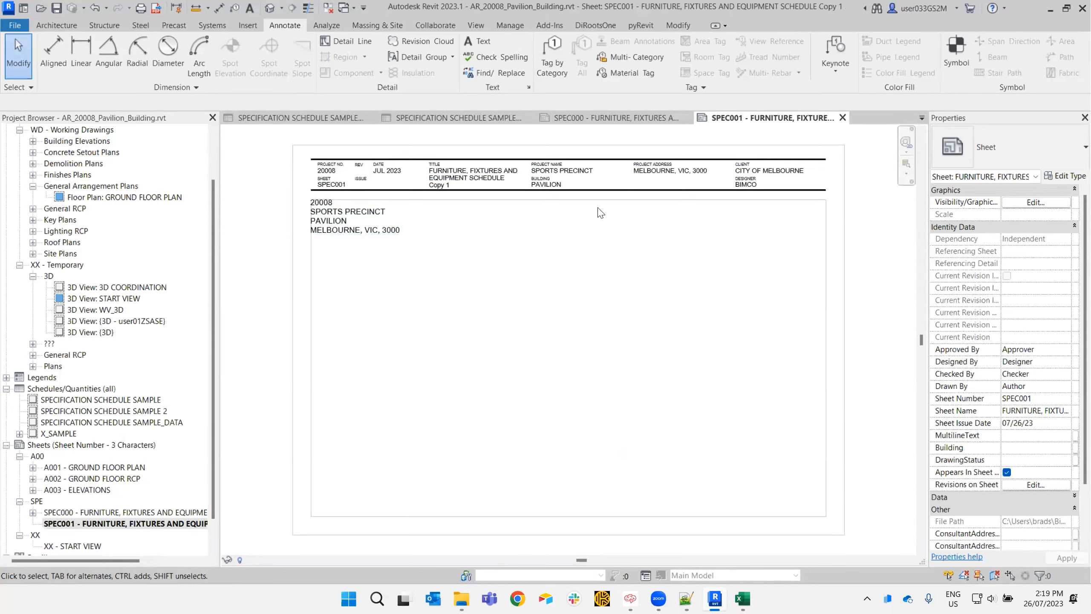
# Change the title block on sheet SPEC001 to the Standard type of Titleblock_A4_Specification_Generic_Horiz.
pyautogui.click(591, 197)
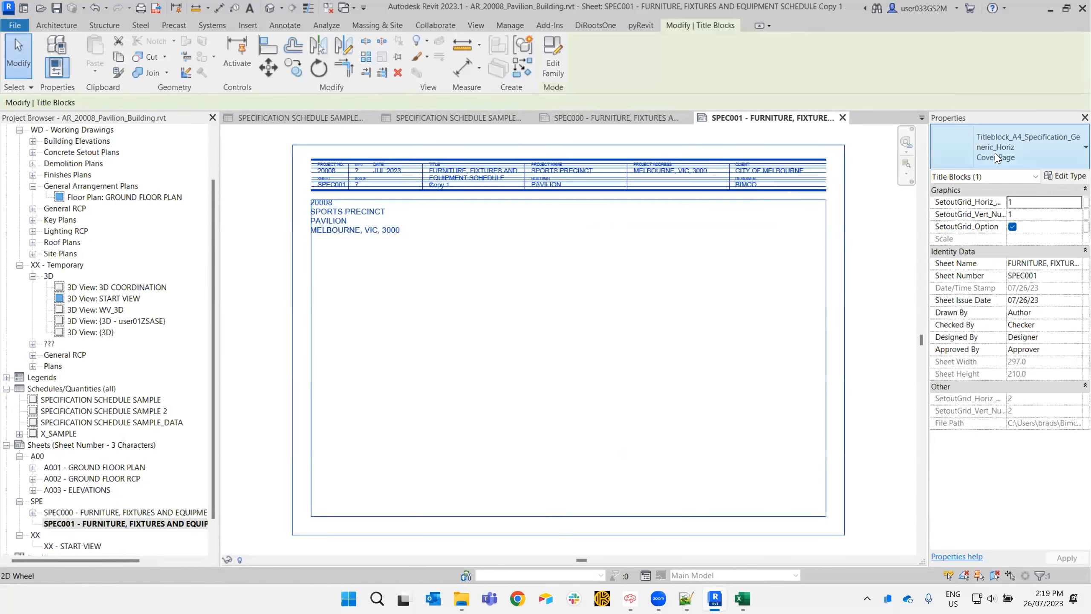
pyautogui.click(1022, 148)
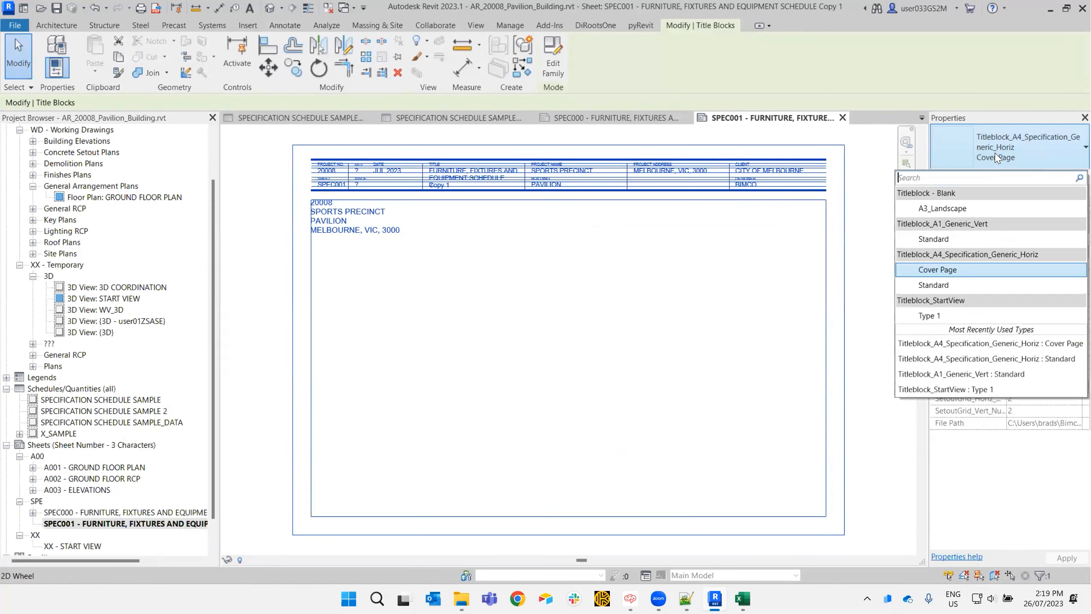
pyautogui.click(949, 286)
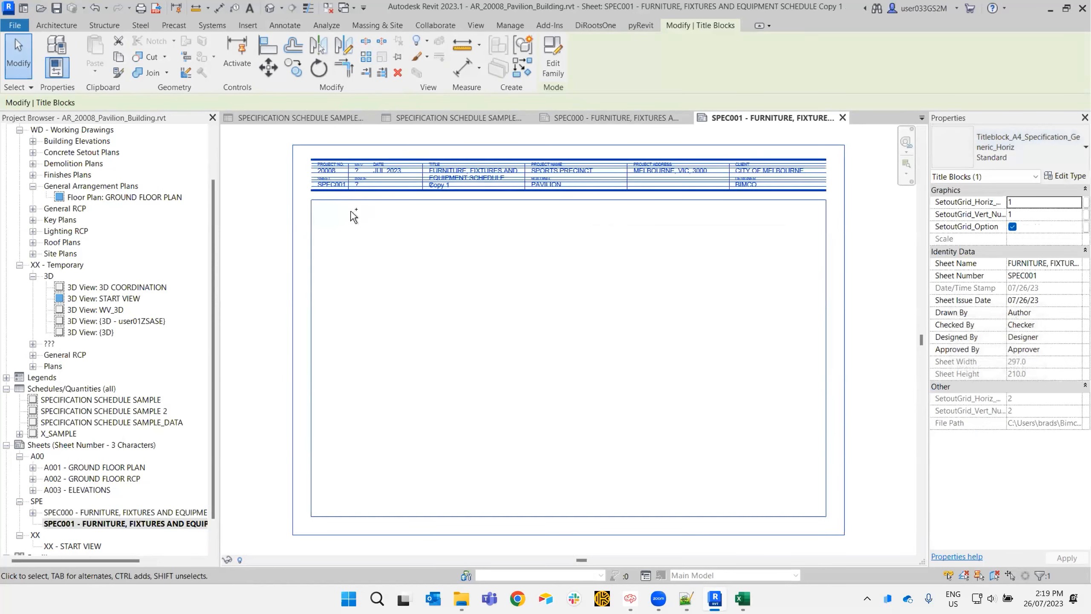
pyautogui.click(325, 224)
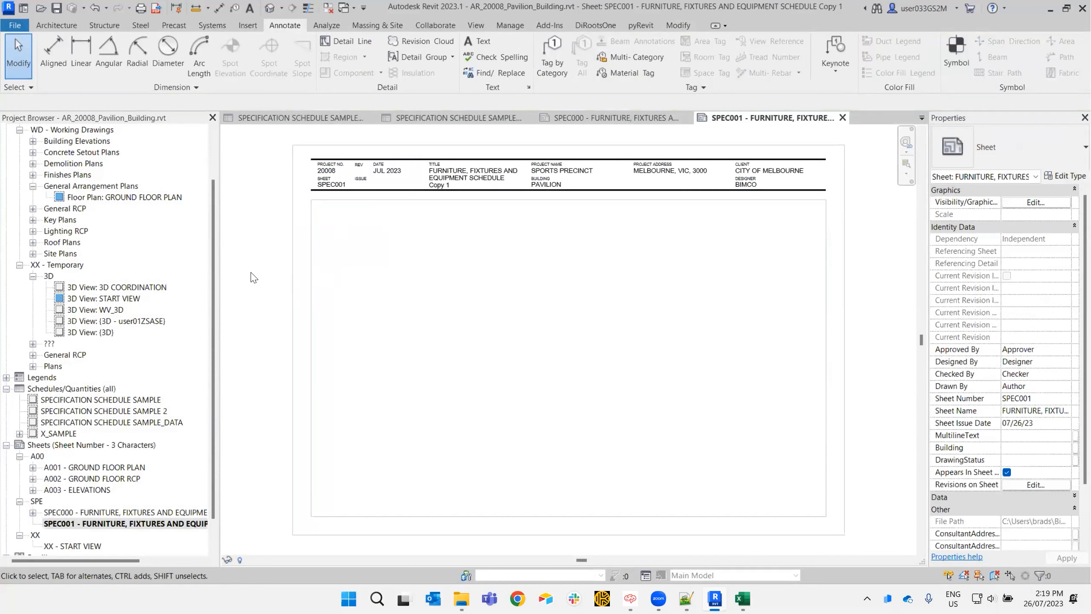
# Place SPECIFICATION SCHEDULE SAMPLE on sheet SPEC001 below the title block header.
pyautogui.click(130, 402)
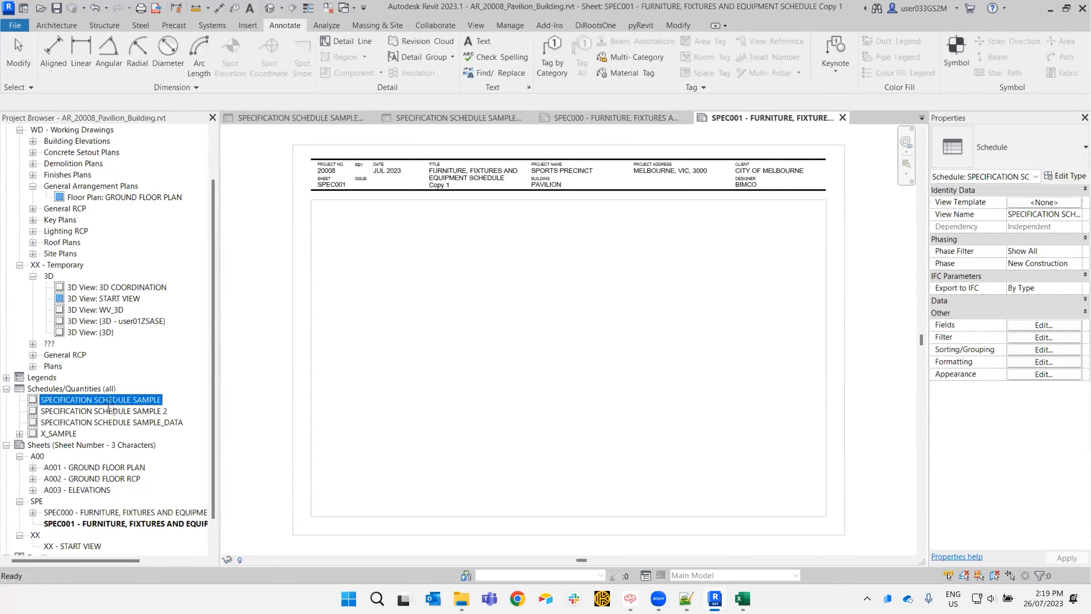
pyautogui.click(127, 412)
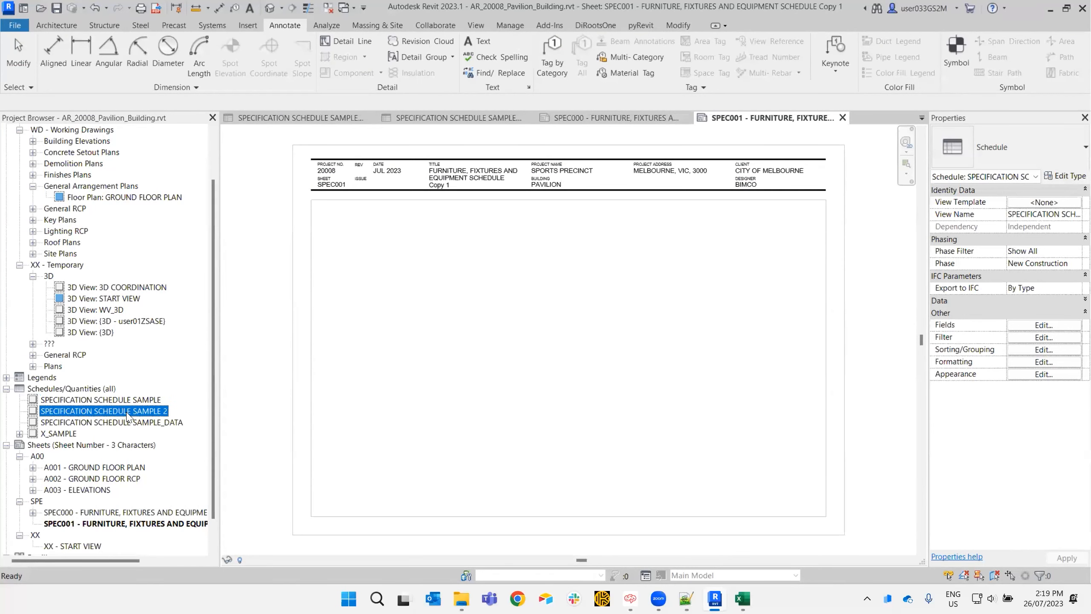
pyautogui.click(129, 422)
pyautogui.click(130, 400)
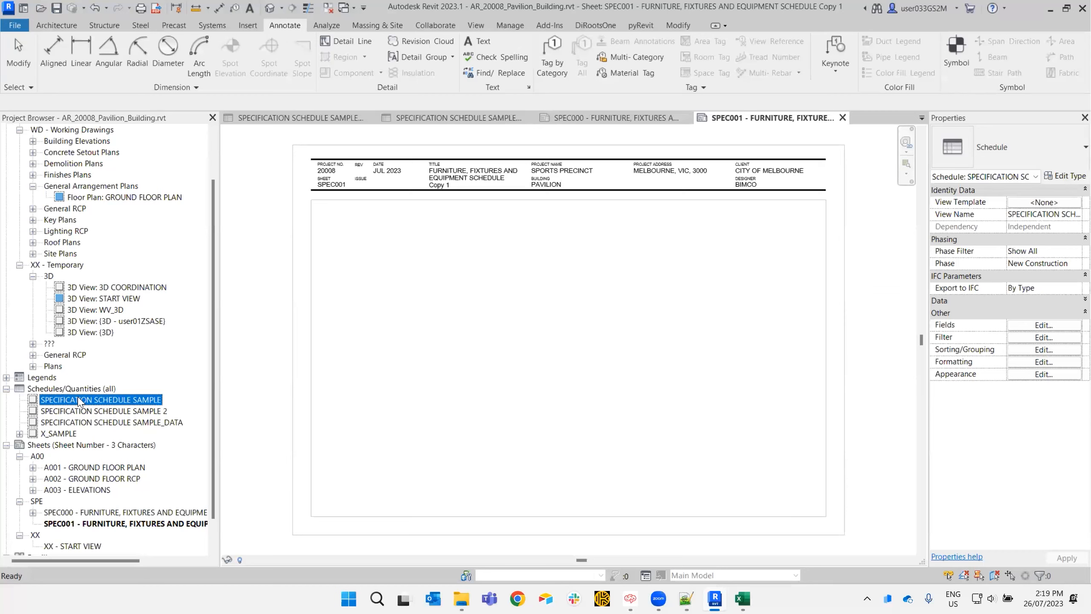
pyautogui.moveTo(130, 401); pyautogui.dragTo(552, 377)
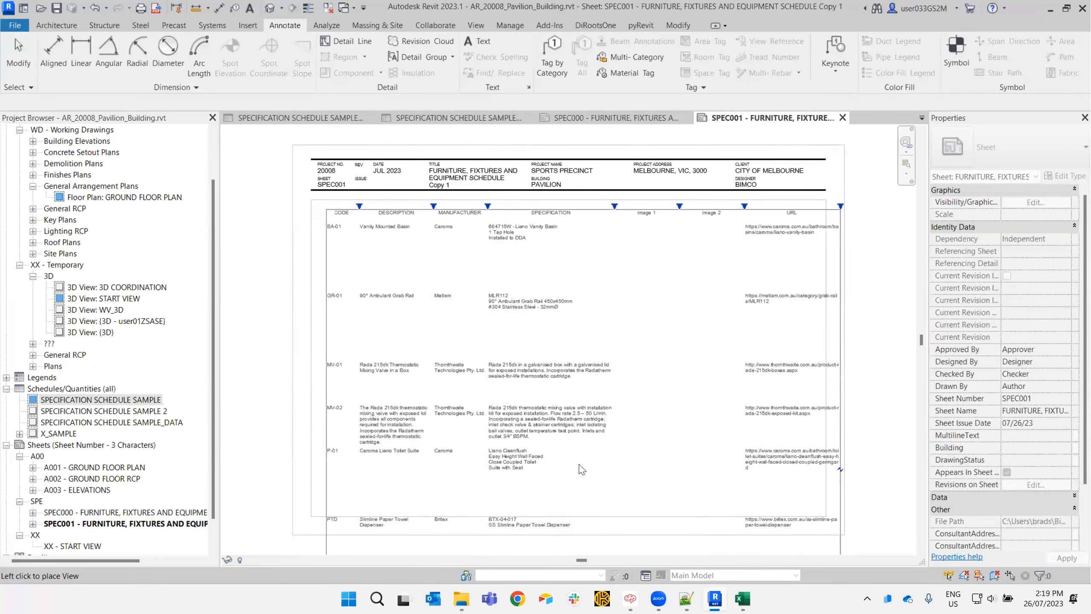
pyautogui.click(576, 469)
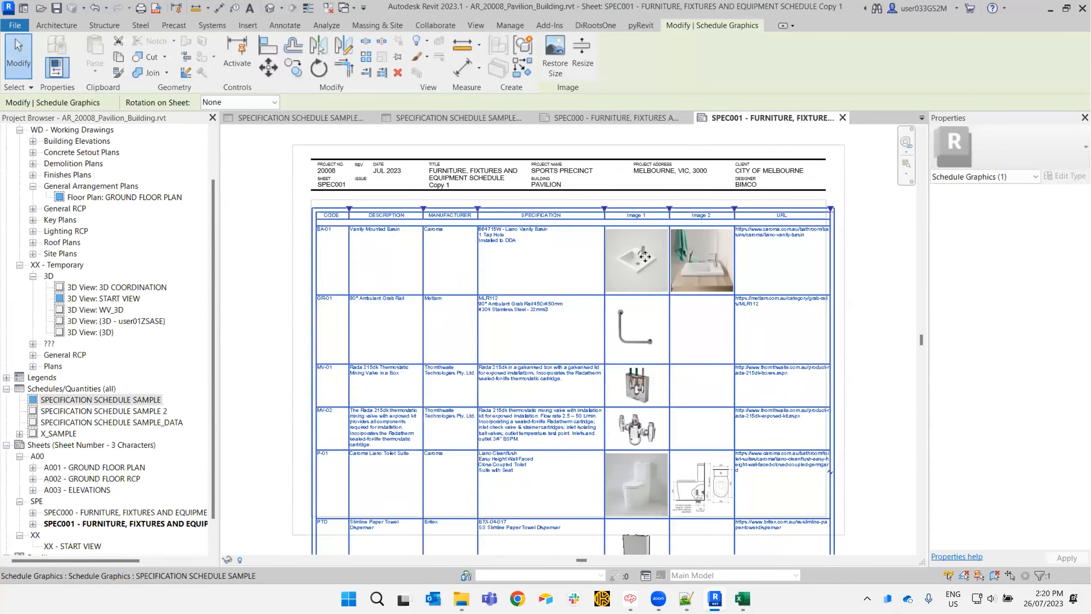
# Move the placed schedule so its upper-left corner snaps to the upper-left corner of the title block's drawing frame.
pyautogui.scroll(5, 649, 266)
pyautogui.moveTo(659, 277); pyautogui.dragTo(476, 330, button='middle')
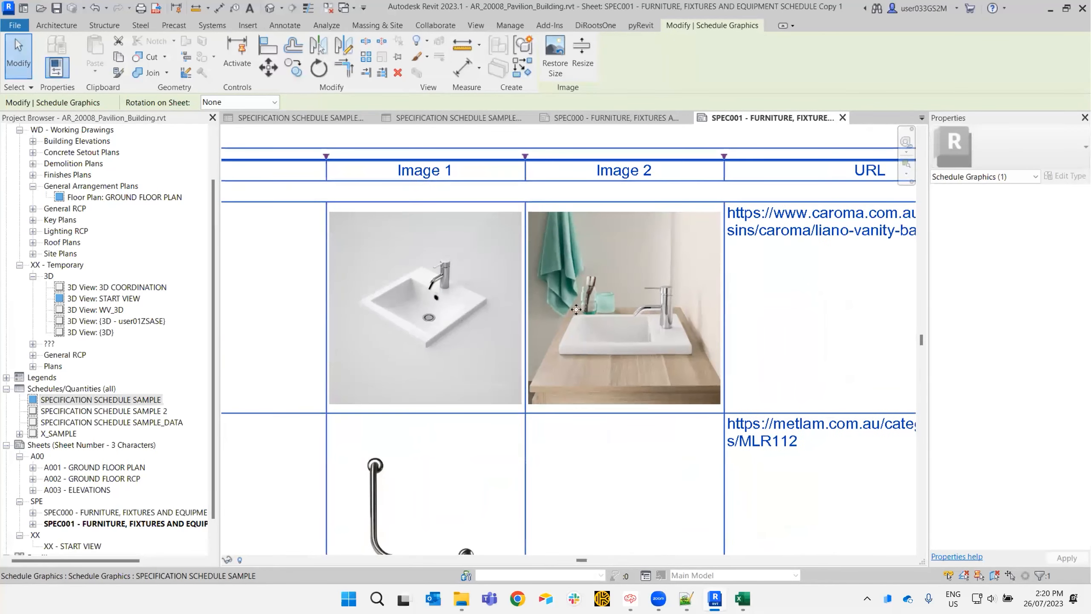
pyautogui.scroll(-2, 755, 311)
pyautogui.scroll(-1, 755, 312)
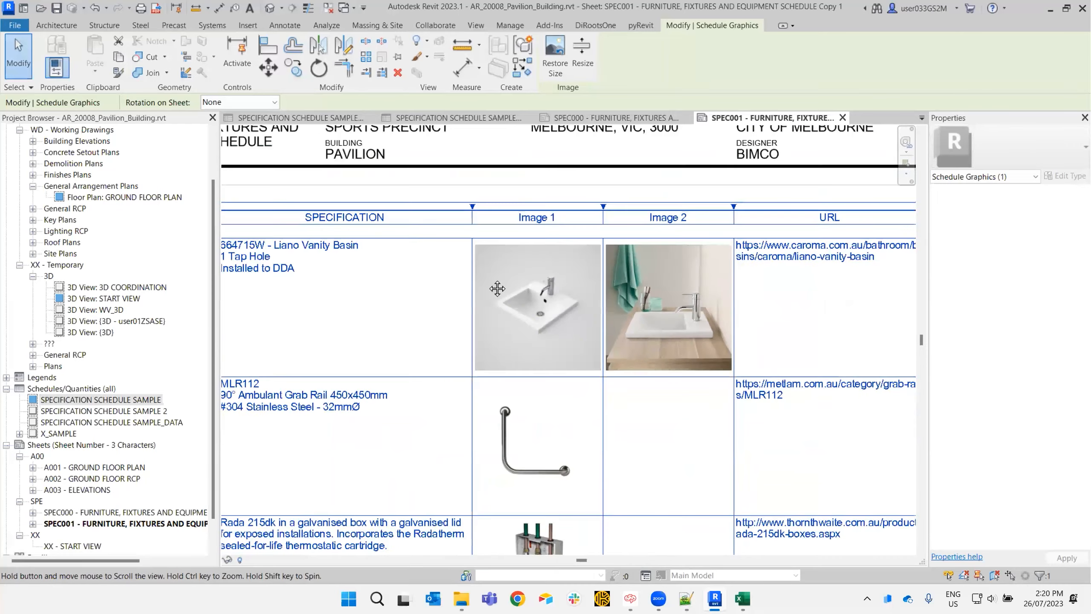
pyautogui.moveTo(497, 287); pyautogui.dragTo(834, 314, button='middle')
pyautogui.moveTo(449, 304); pyautogui.dragTo(537, 312, button='middle')
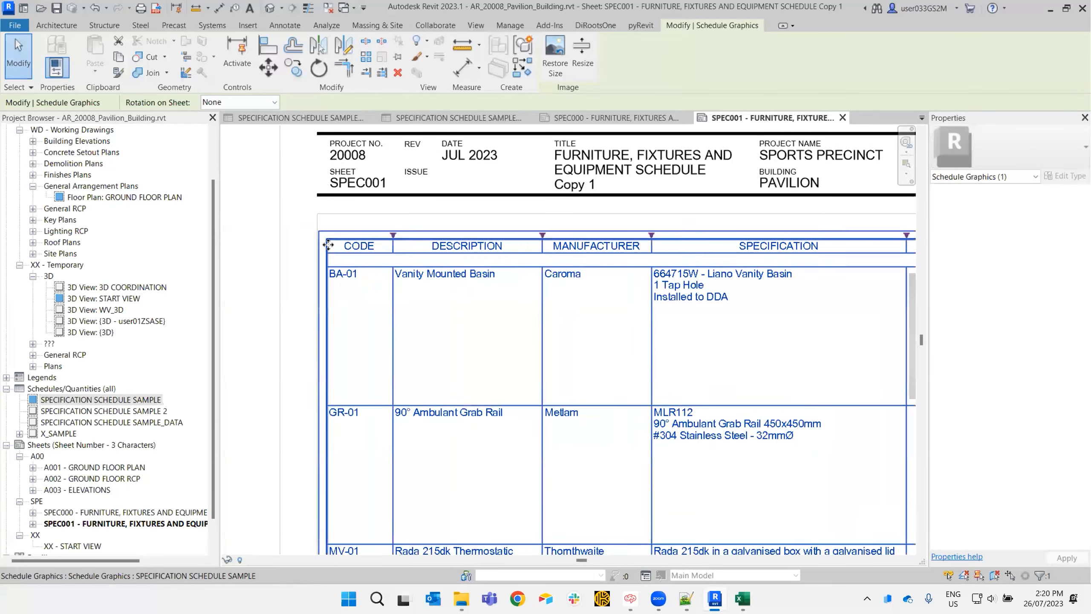
pyautogui.scroll(3, 327, 239)
pyautogui.scroll(-1, 403, 281)
pyautogui.press('m')
pyautogui.press('v')
pyautogui.click(401, 278)
pyautogui.click(292, 165)
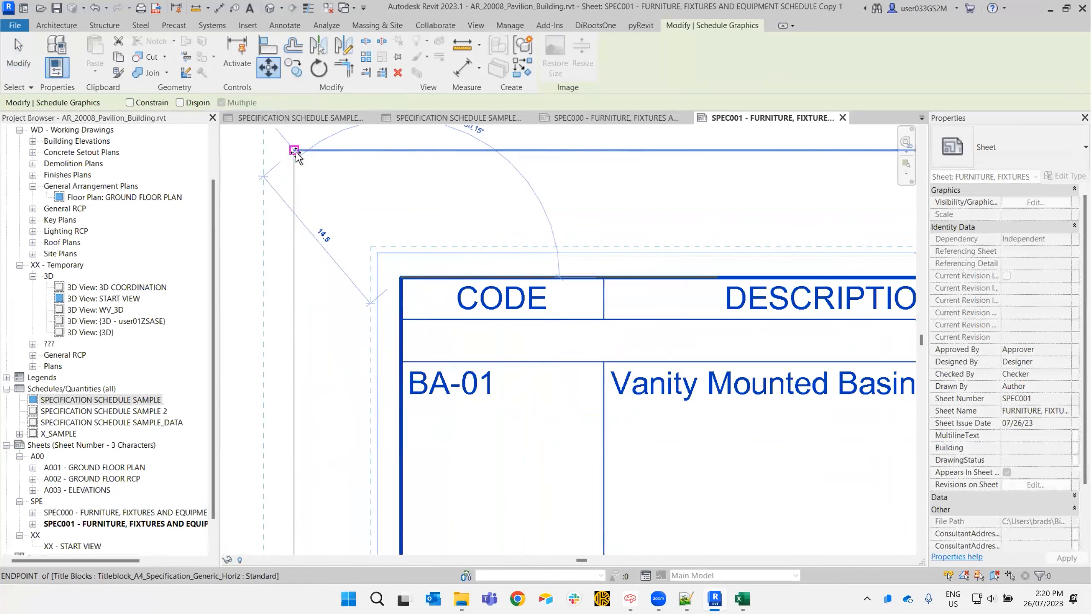
# Select the placed schedule on SPEC001 and examine its full length against the A4 sheet border.
pyautogui.scroll(-1, 296, 163)
pyautogui.scroll(-2, 372, 215)
pyautogui.scroll(-4, 604, 291)
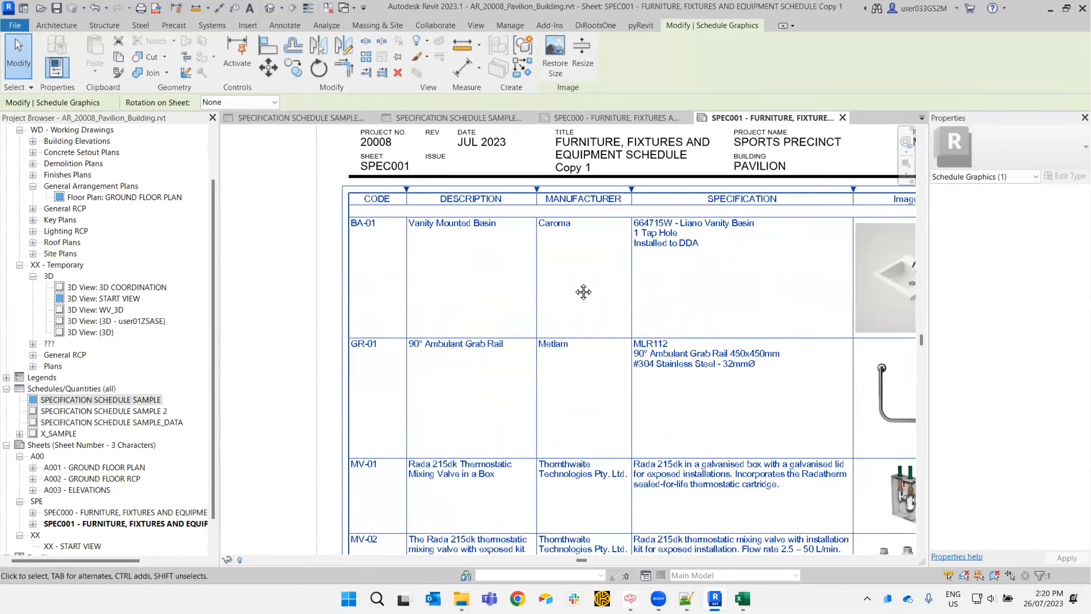
pyautogui.click(736, 264)
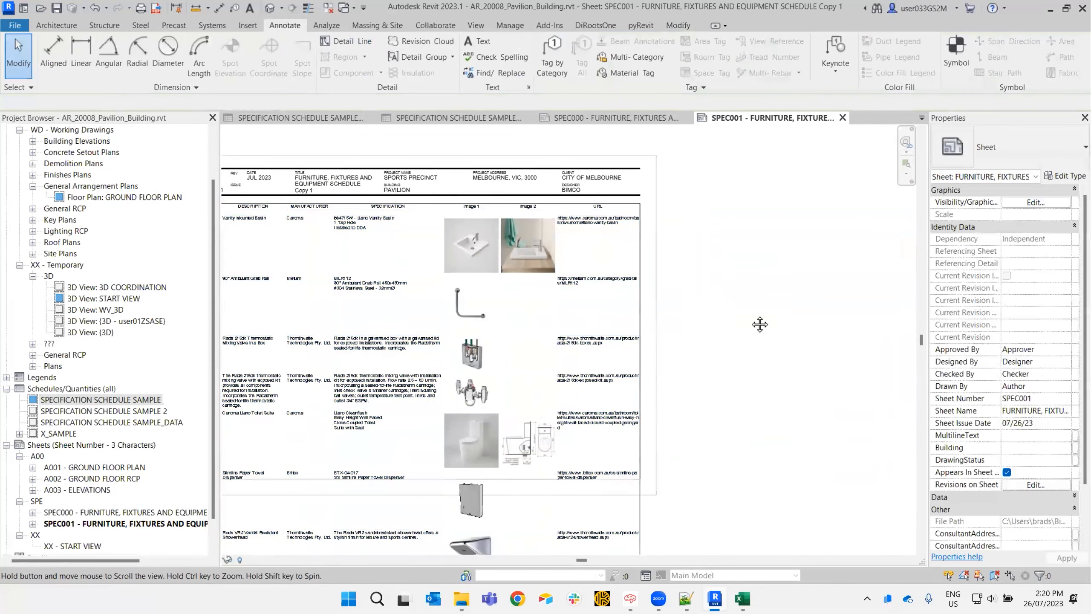
pyautogui.moveTo(762, 321); pyautogui.dragTo(850, 339, button='middle')
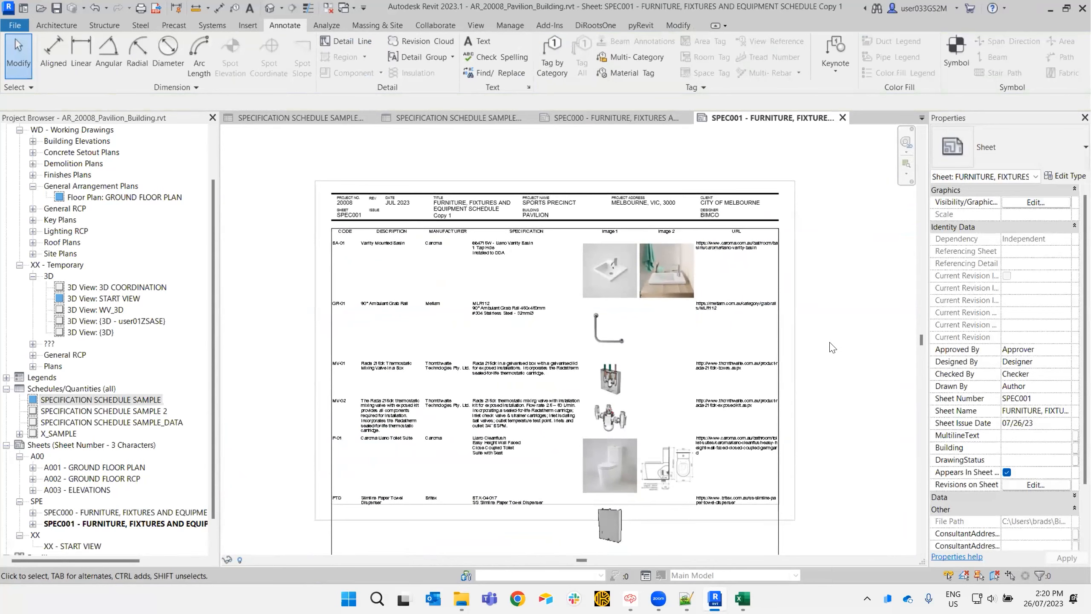
pyautogui.moveTo(830, 351); pyautogui.dragTo(790, 424, button='middle')
pyautogui.scroll(-5, 790, 424)
pyautogui.click(732, 389)
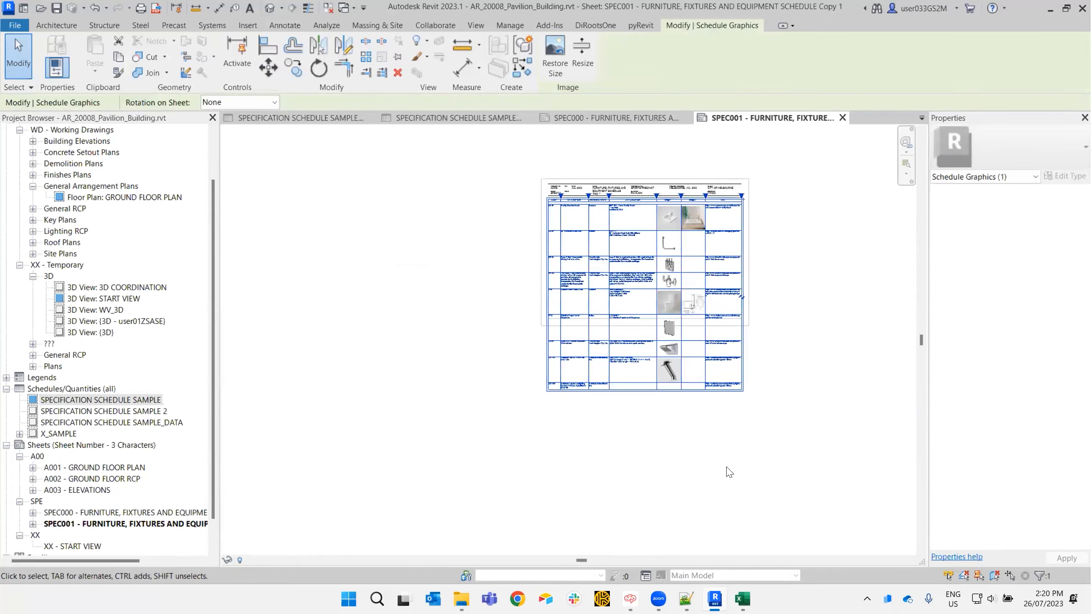
# Split the placed schedule on SPEC001 into two segments, with the second segment starting at the PTD row.
pyautogui.scroll(5, 704, 370)
pyautogui.click(599, 487)
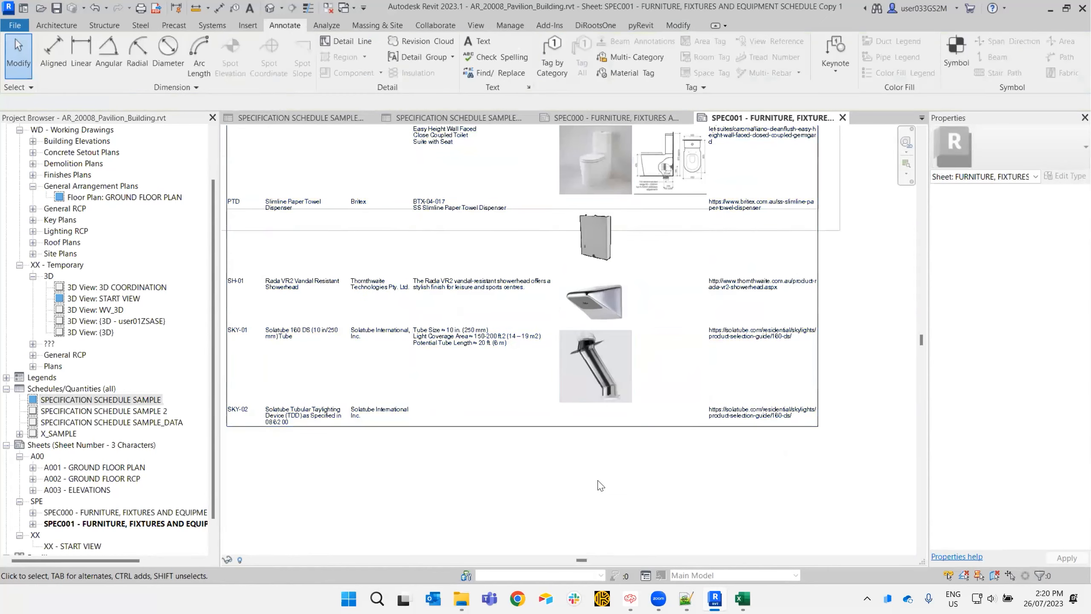
pyautogui.moveTo(688, 220); pyautogui.dragTo(710, 401, button='middle')
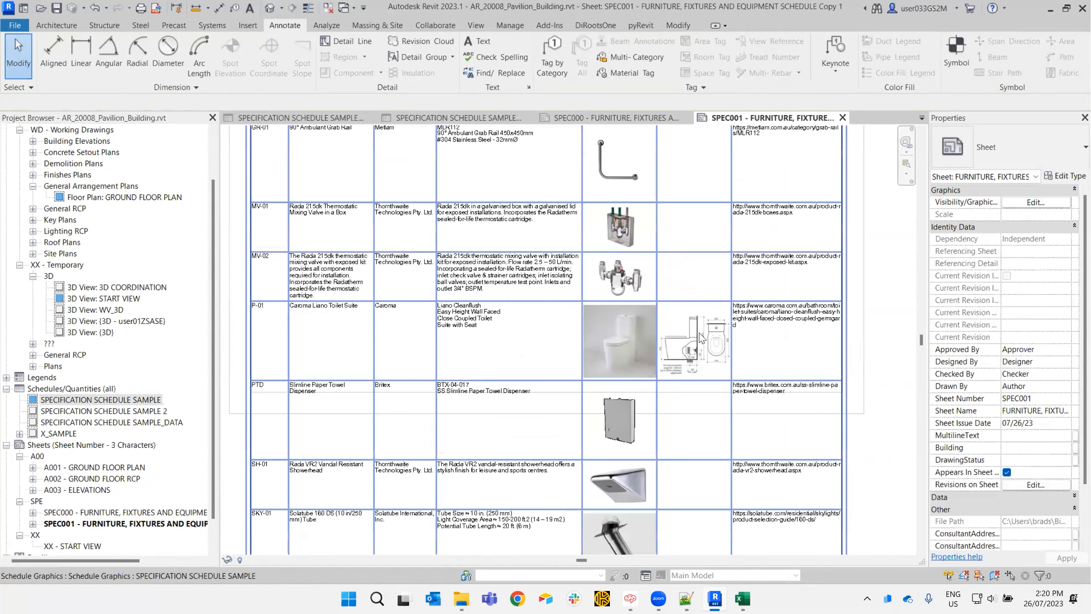
pyautogui.click(700, 338)
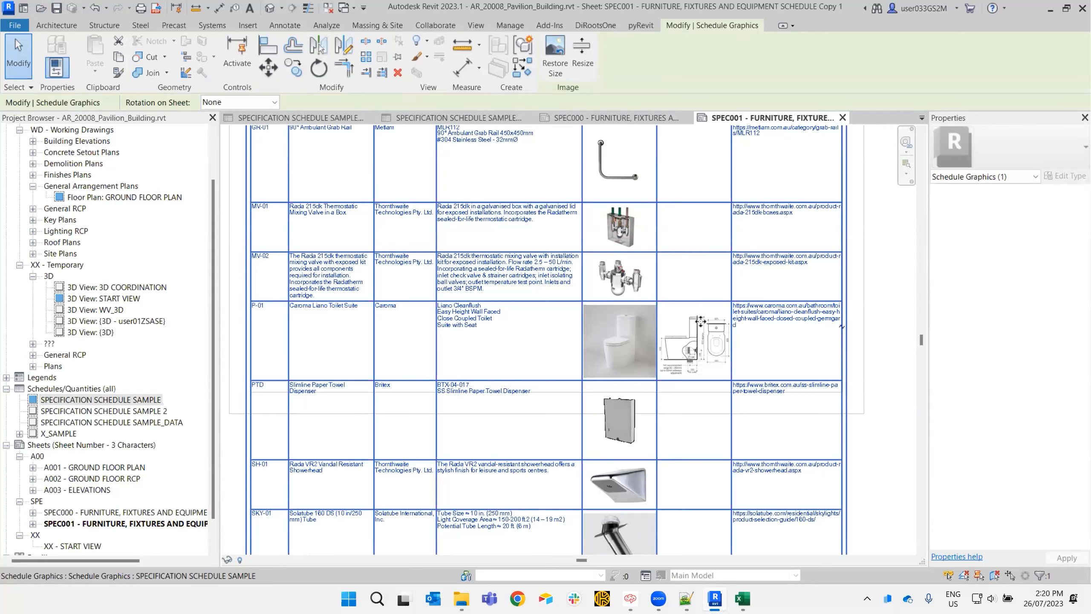
pyautogui.click(901, 332)
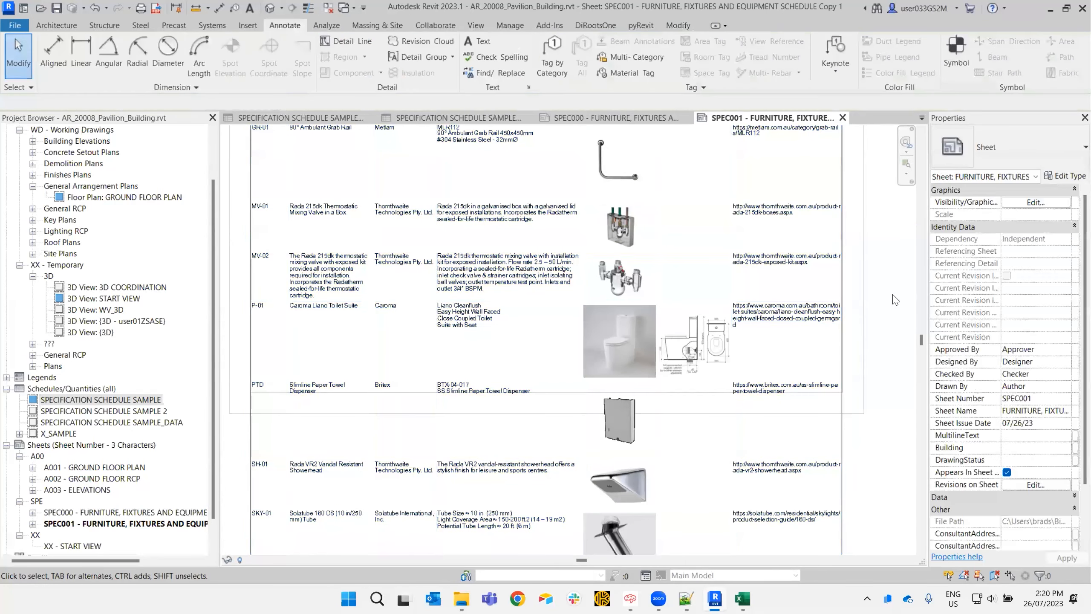
pyautogui.scroll(-2, 872, 329)
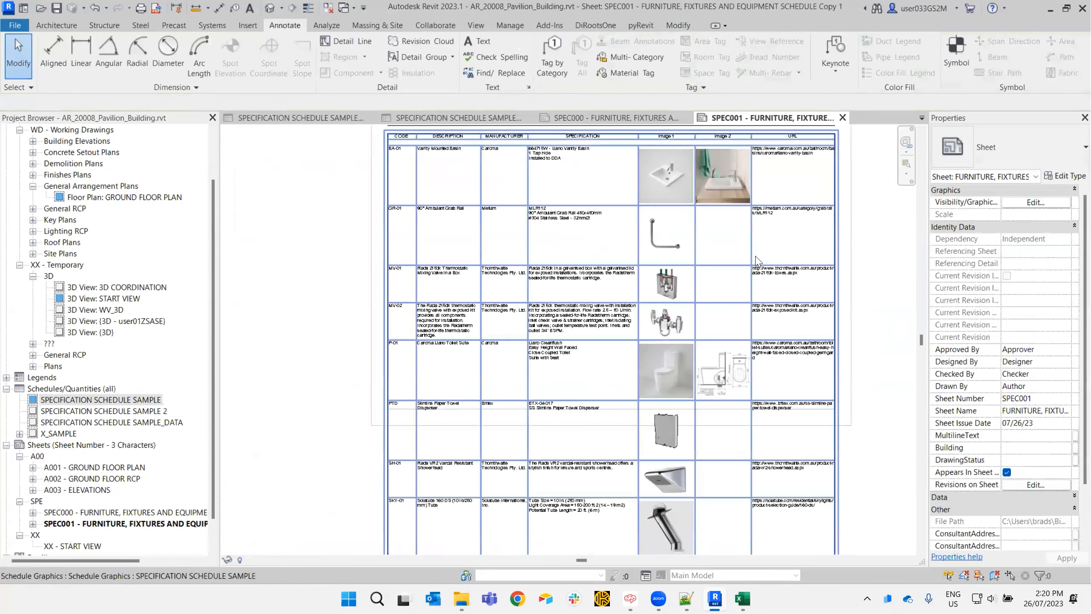
pyautogui.click(741, 253)
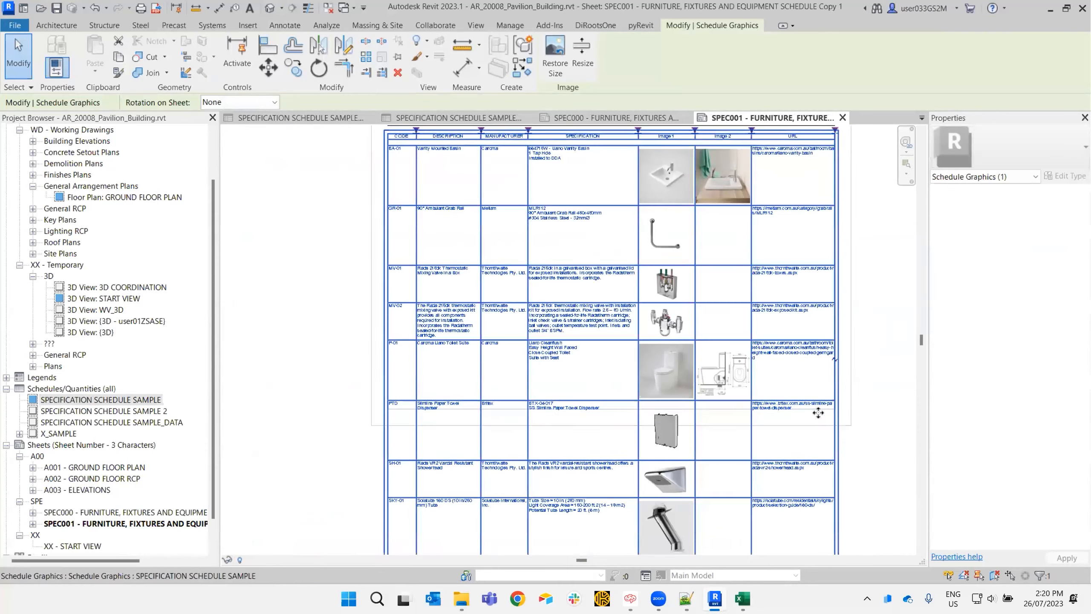
pyautogui.click(837, 364)
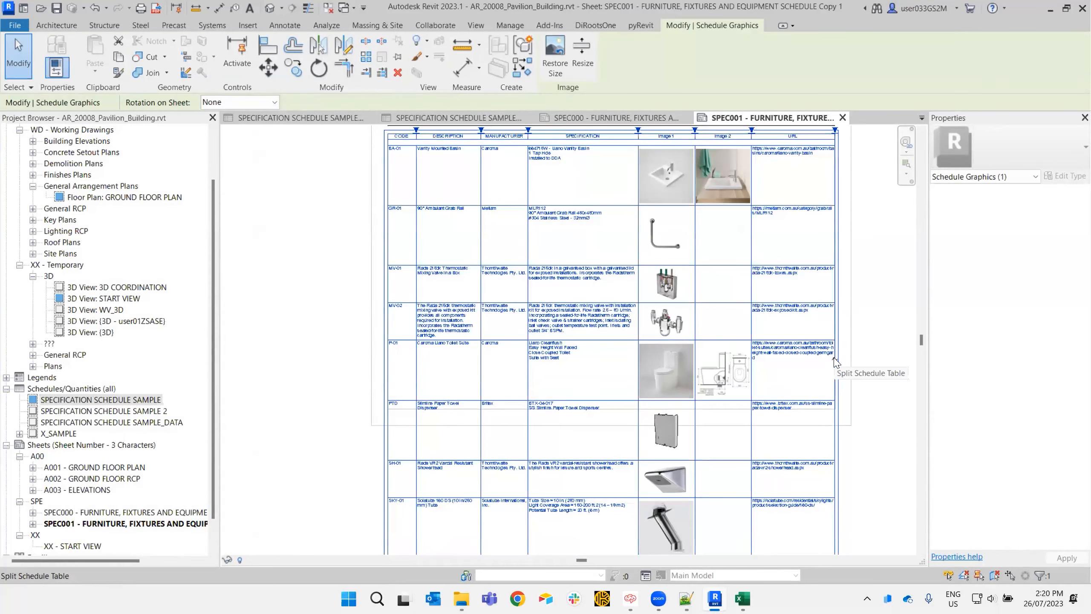
pyautogui.click(834, 360)
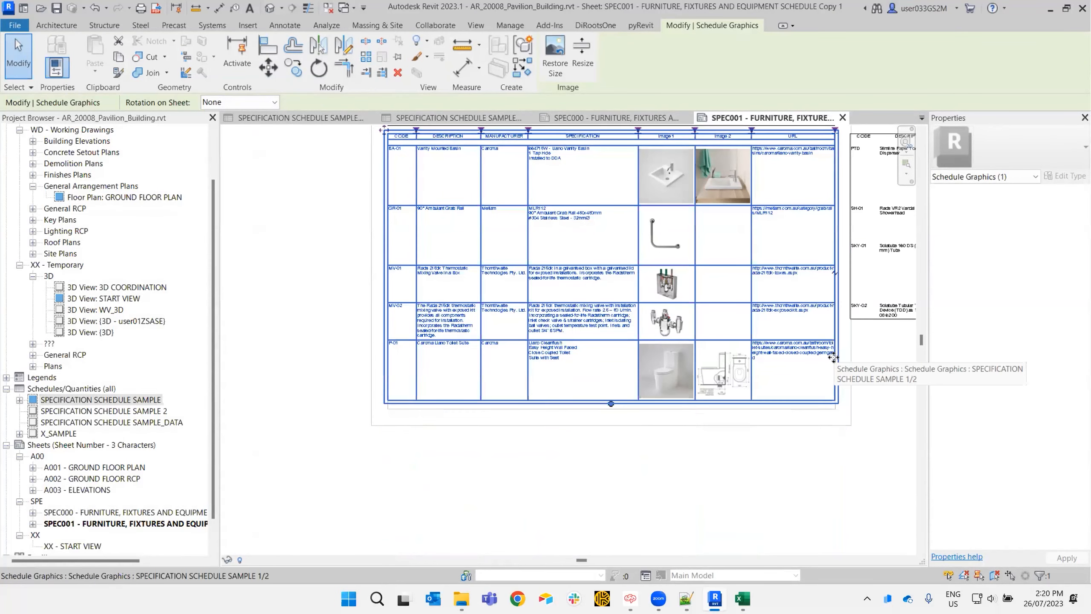
pyautogui.moveTo(811, 430)
pyautogui.mouseDown(button='middle')
pyautogui.moveTo(604, 453)
pyautogui.moveTo(564, 473)
pyautogui.mouseUp(button='middle')
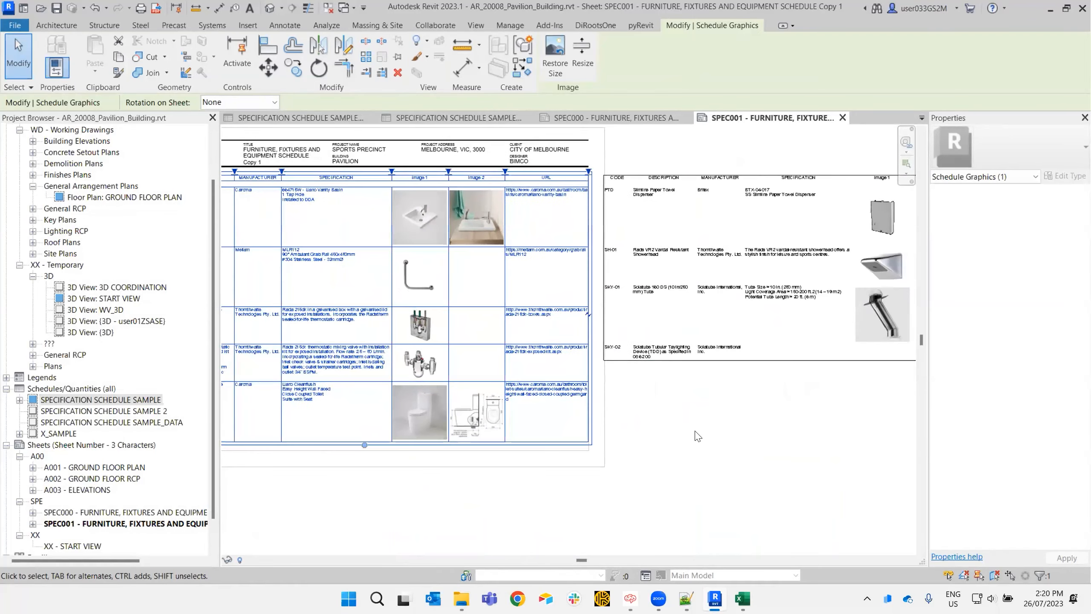
pyautogui.press('Escape')
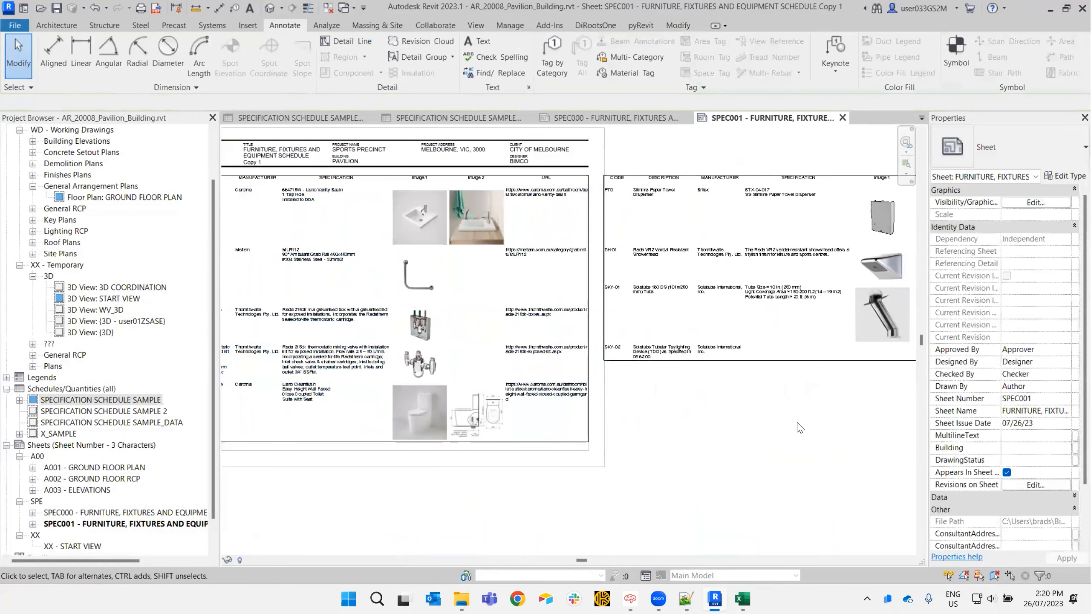
pyautogui.scroll(-4, 795, 428)
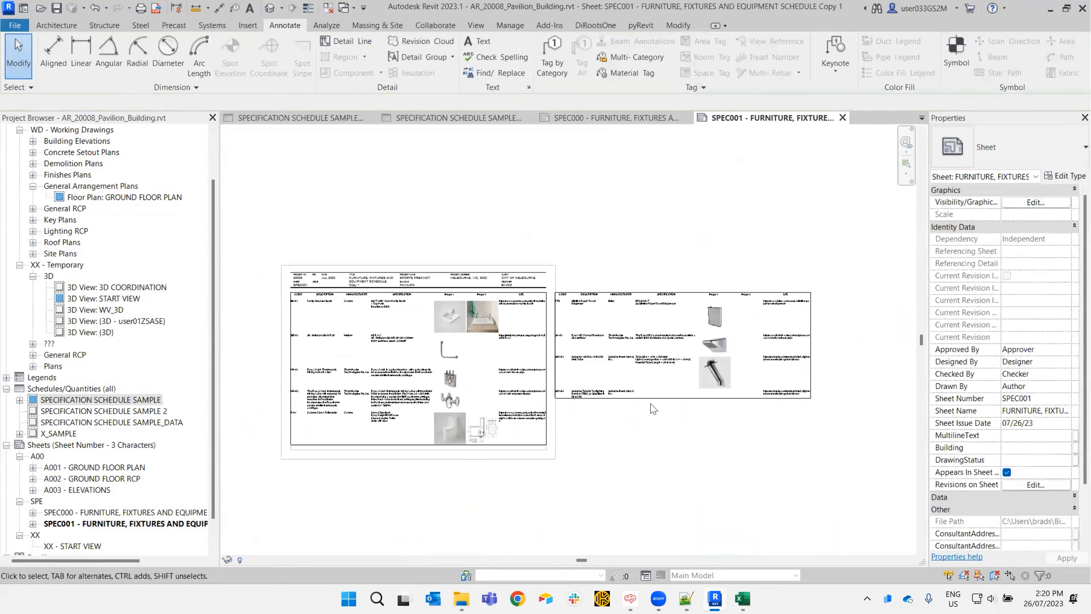
# Move the second schedule segment clear of the A4 title block and expand SPECIFICATION SCHEDULE SAMPLE in the project tree to list its segments.
pyautogui.click(652, 406)
pyautogui.moveTo(553, 290); pyautogui.dragTo(583, 250)
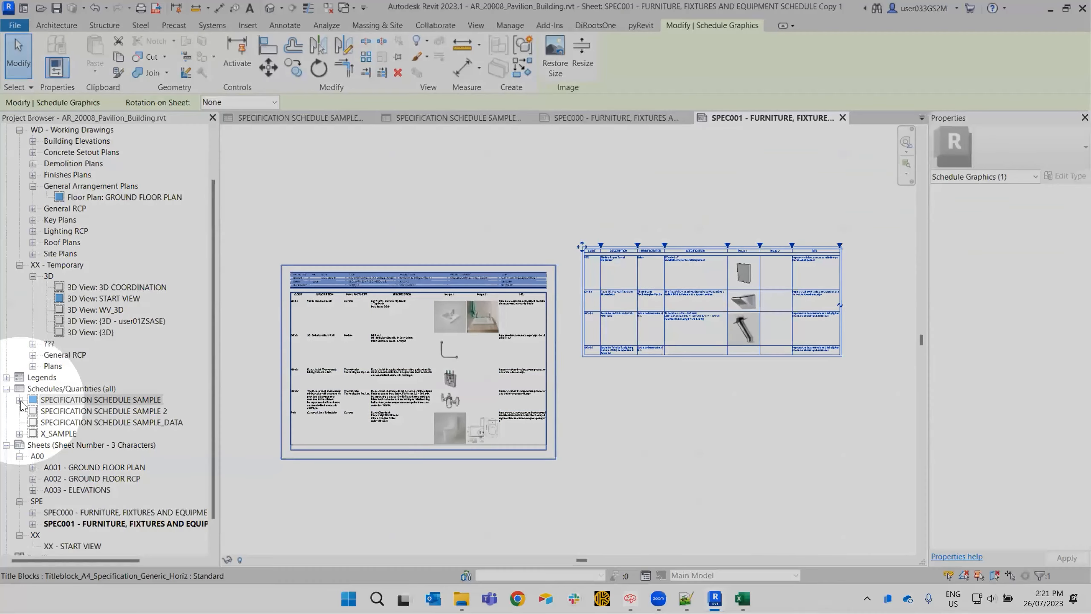
pyautogui.click(20, 400)
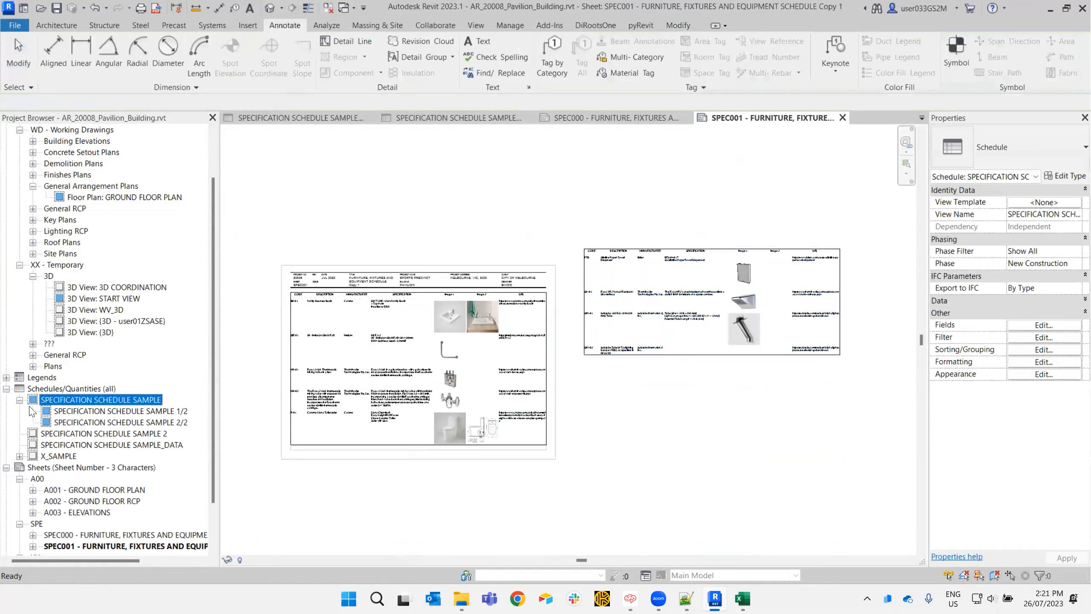
pyautogui.click(103, 415)
pyautogui.click(106, 423)
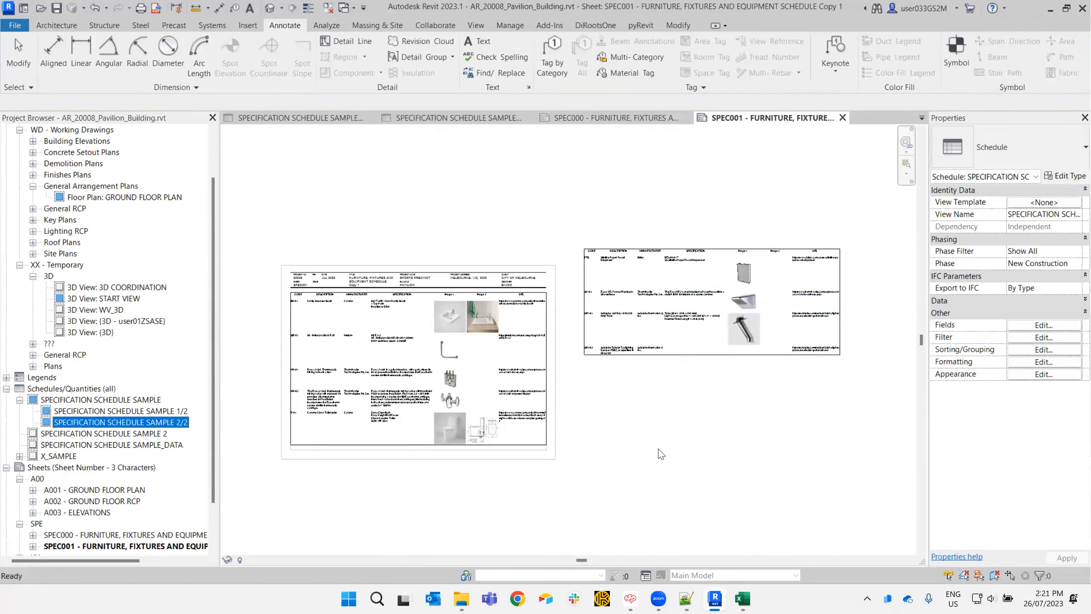
# Delete the SPECIFICATION SCHEDULE SAMPLE 2/2 segment from sheet SPEC001.
pyautogui.click(654, 308)
pyautogui.click(673, 401)
pyautogui.click(660, 322)
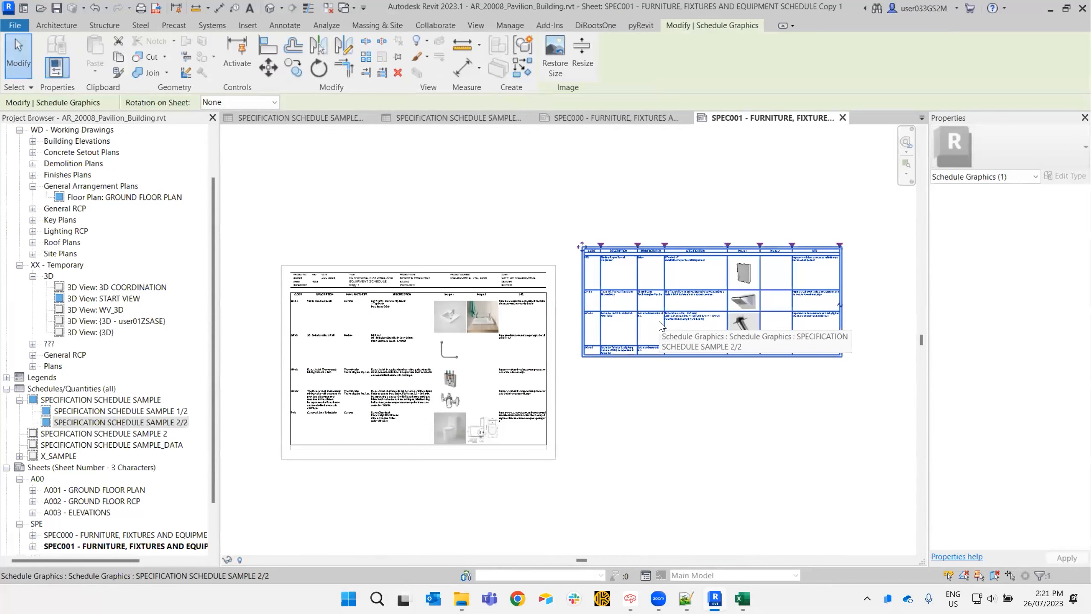
pyautogui.press('Delete')
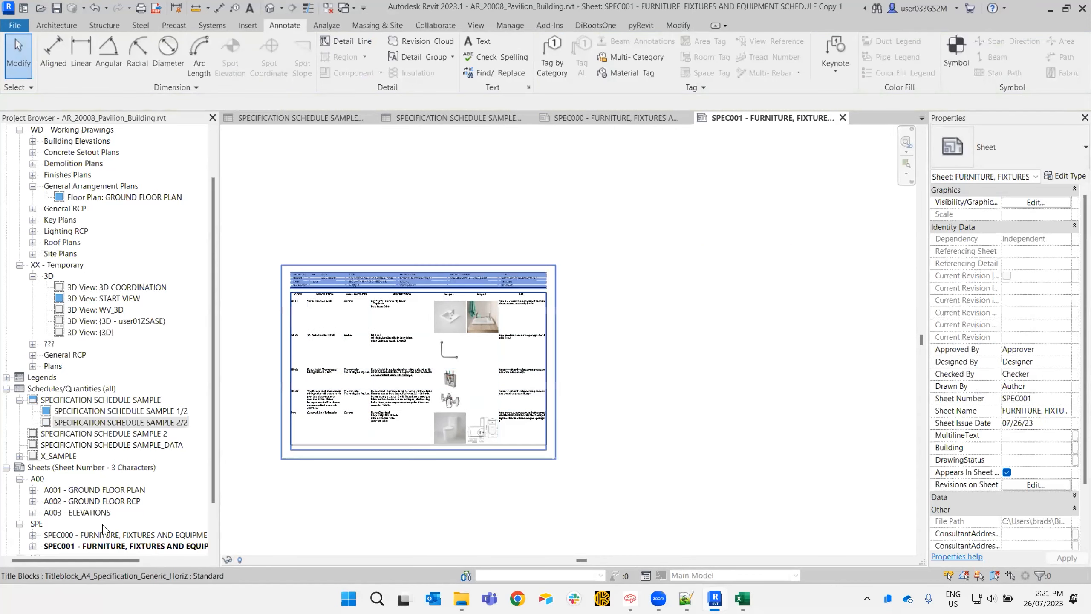
# Duplicate sheet SPEC001 as an empty sheet.
pyautogui.click(96, 534)
pyautogui.scroll(-1, 93, 533)
pyautogui.click(91, 526)
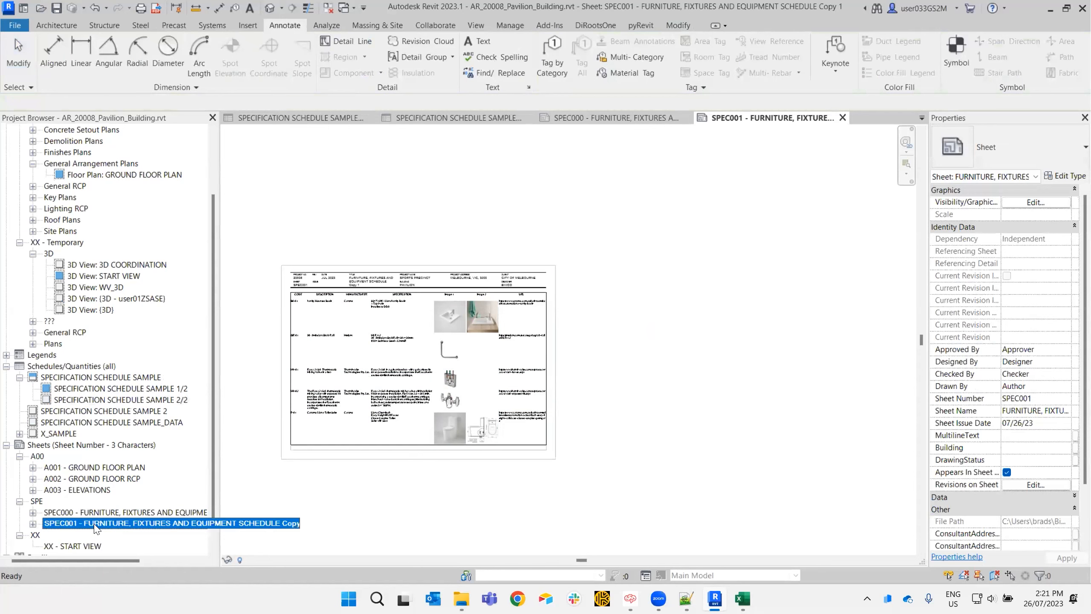
pyautogui.rightClick(96, 528)
pyautogui.moveTo(169, 339)
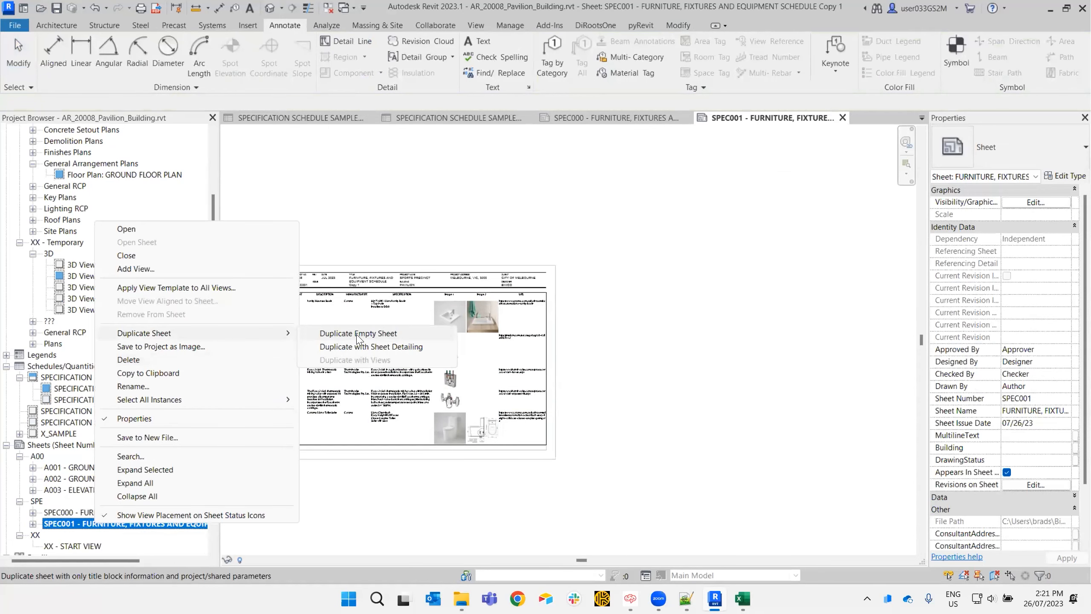
pyautogui.click(358, 334)
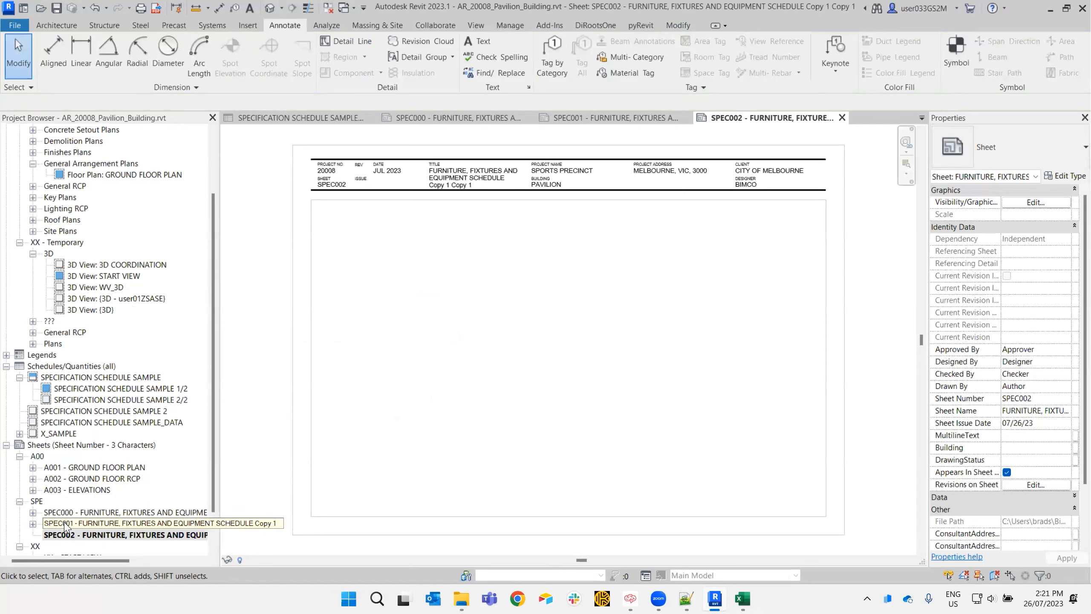
# Place SPECIFICATION SCHEDULE SAMPLE 2/2 on sheet SPEC002 below the title block header.
pyautogui.click(97, 400)
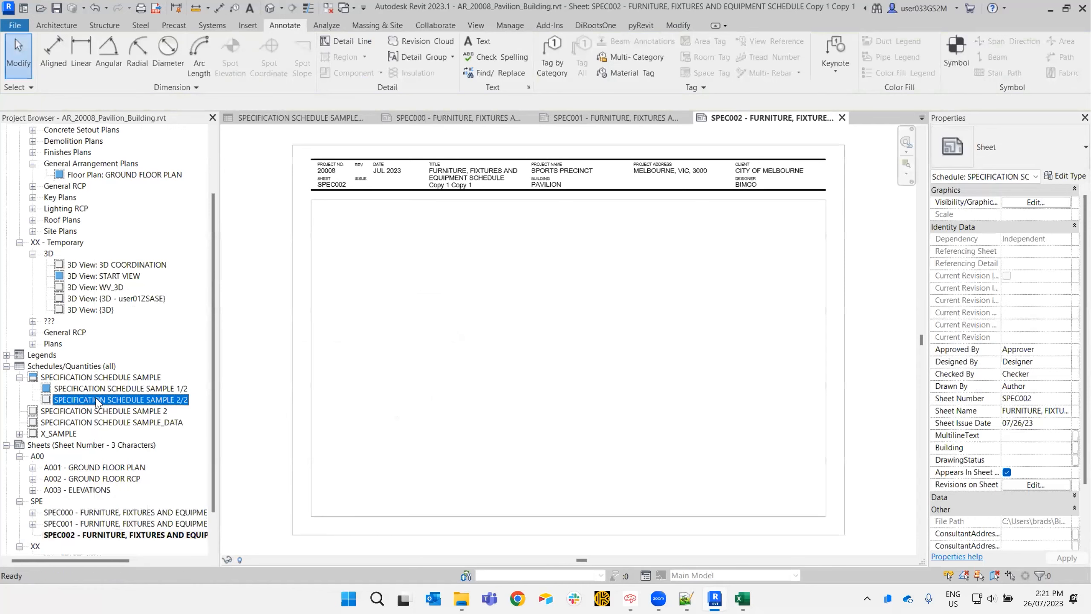
pyautogui.moveTo(457, 398); pyautogui.dragTo(463, 385)
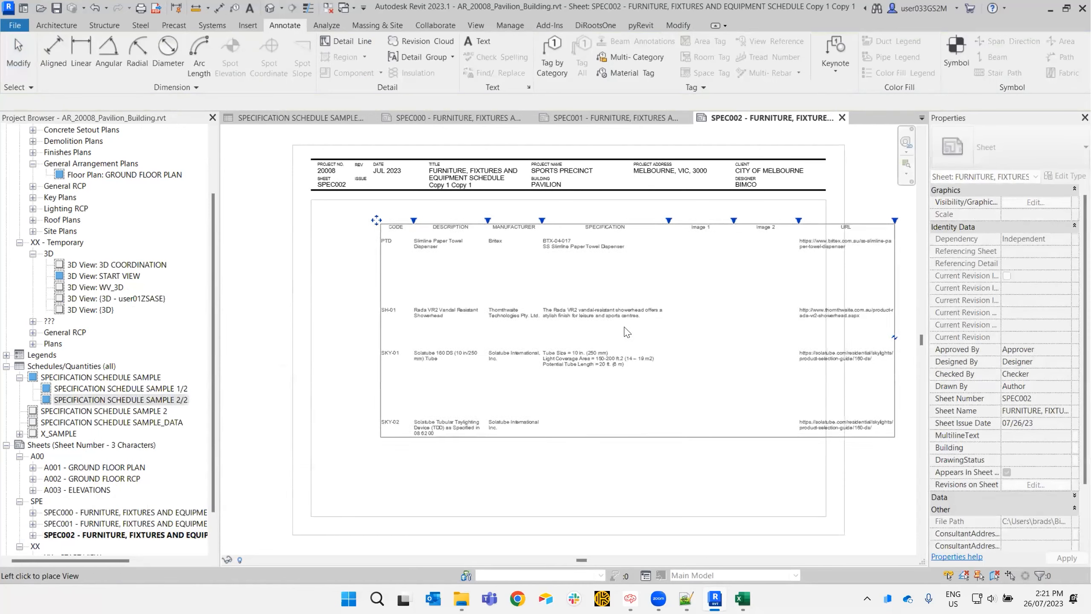
pyautogui.click(326, 227)
pyautogui.scroll(3, 322, 220)
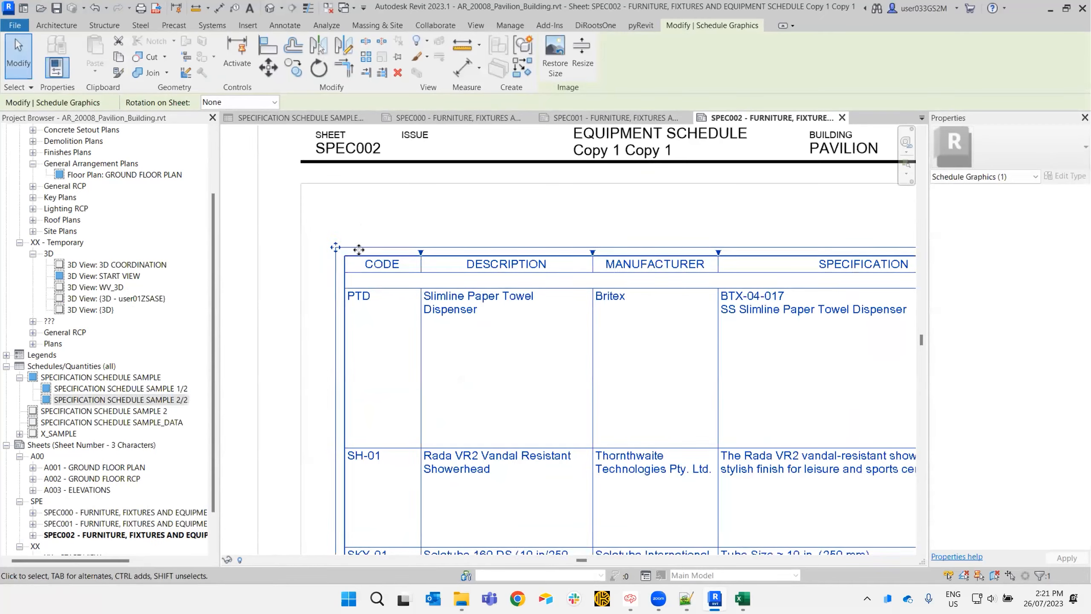
# Move the schedule segment on SPEC002 so its upper-left corner snaps to the upper-left corner of the drawing frame.
pyautogui.press('m')
pyautogui.press('v')
pyautogui.click(345, 256)
pyautogui.click(303, 184)
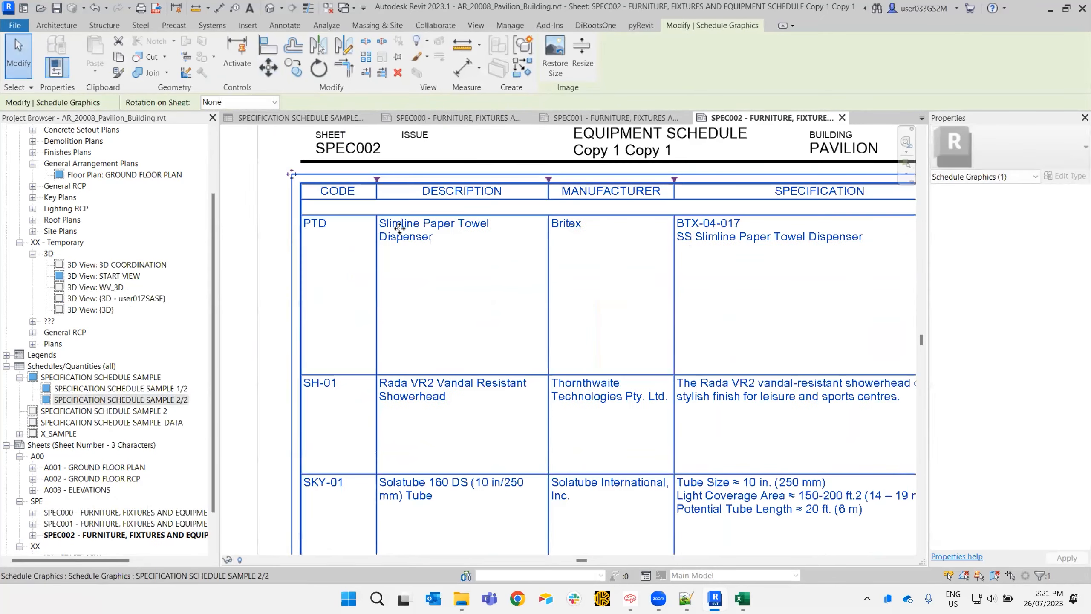
pyautogui.scroll(-5, 774, 344)
pyautogui.click(799, 323)
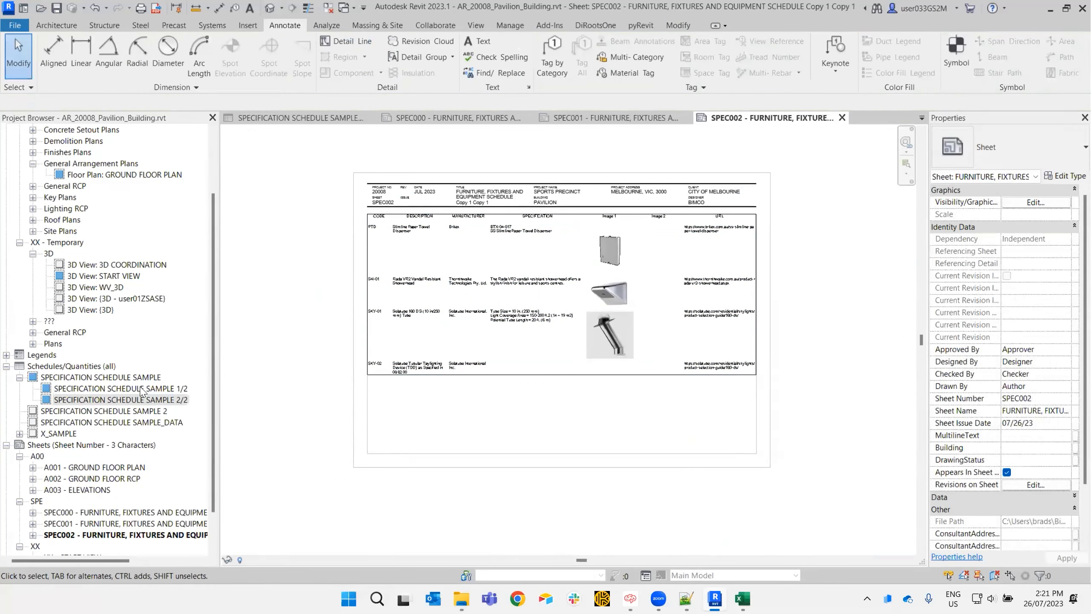
# Shorten the first schedule segment on sheet SPEC001 so it holds only the BA-01 row.
pyautogui.click(404, 303)
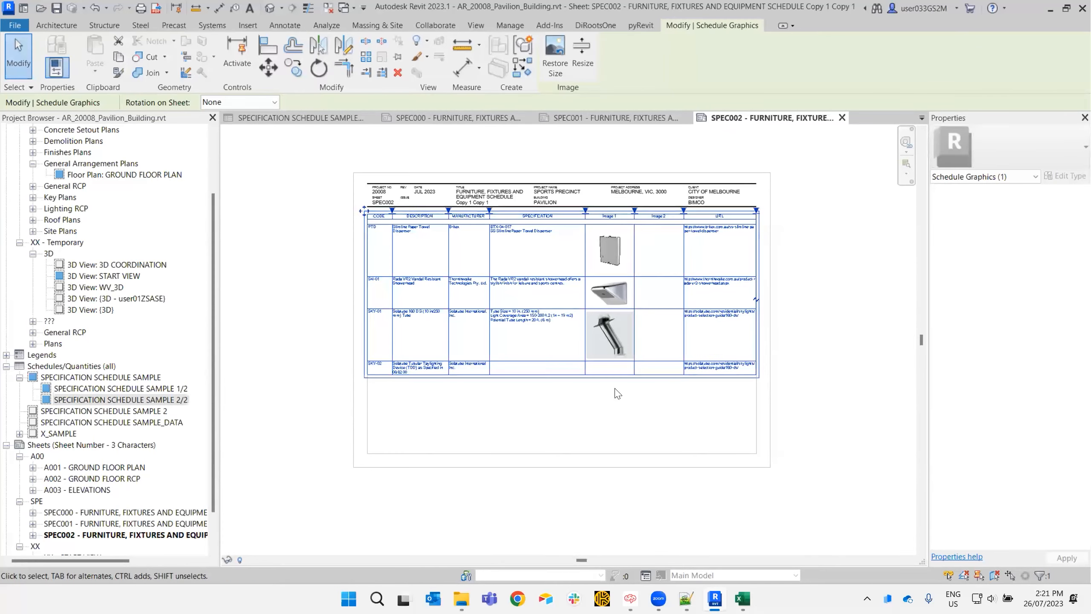
pyautogui.doubleClick(95, 389)
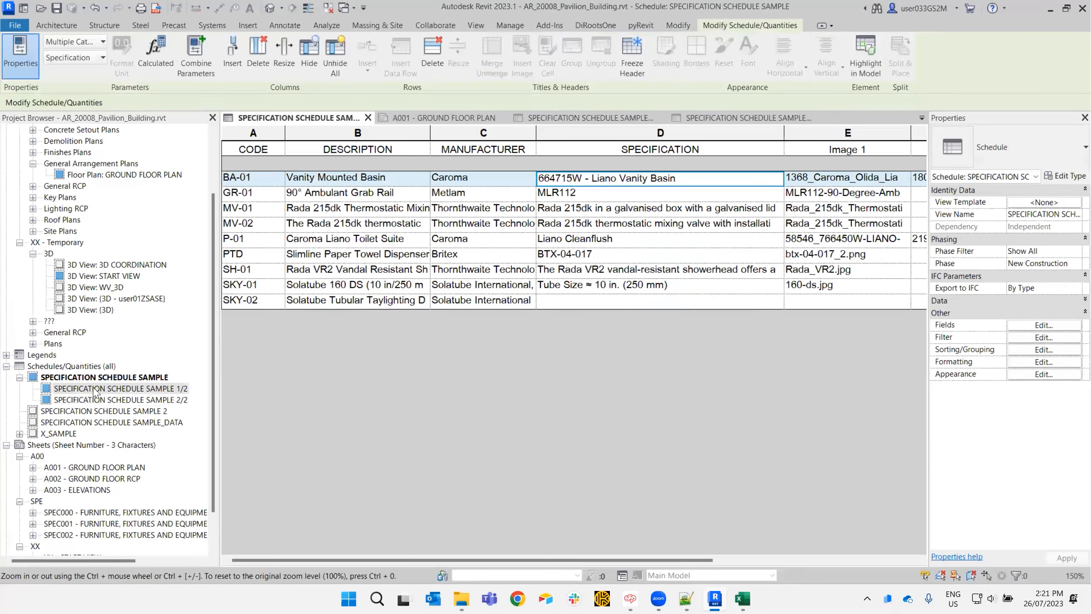
pyautogui.doubleClick(123, 523)
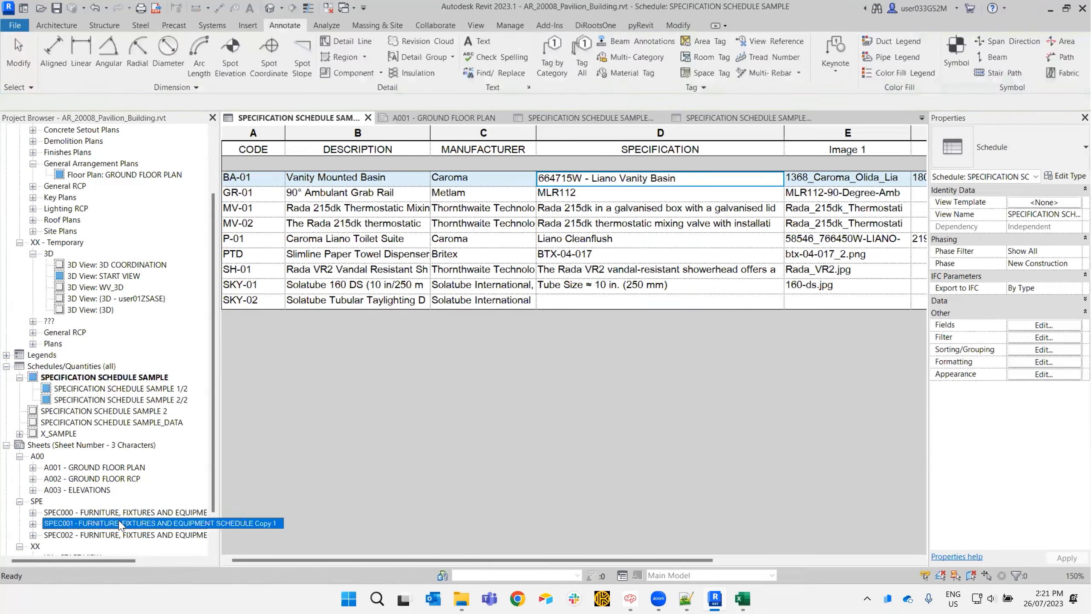
pyautogui.scroll(4, 413, 443)
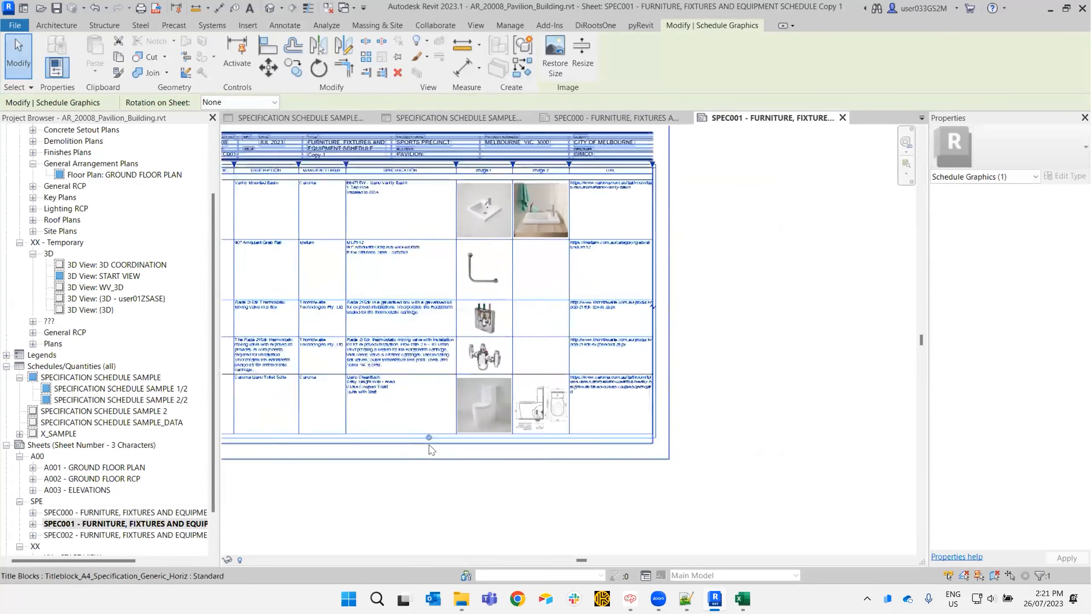
pyautogui.scroll(-2, 429, 443)
pyautogui.moveTo(429, 431); pyautogui.dragTo(426, 333)
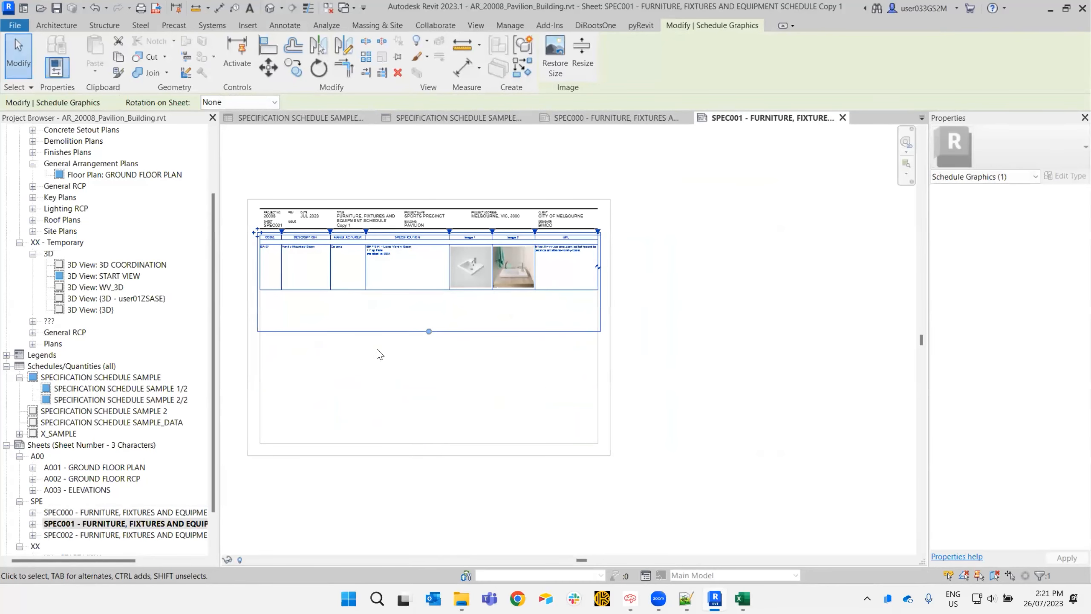
pyautogui.click(424, 299)
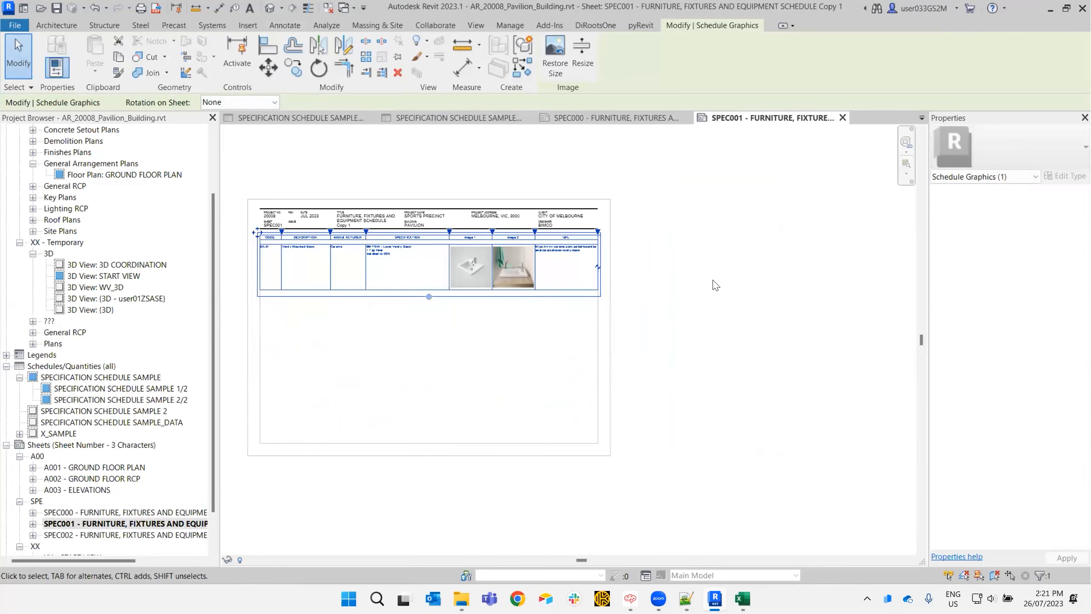
# Check the length of the schedule segment on SPEC002 against the sheet border and duplicate SPEC002 as an empty sheet.
pyautogui.doubleClick(125, 534)
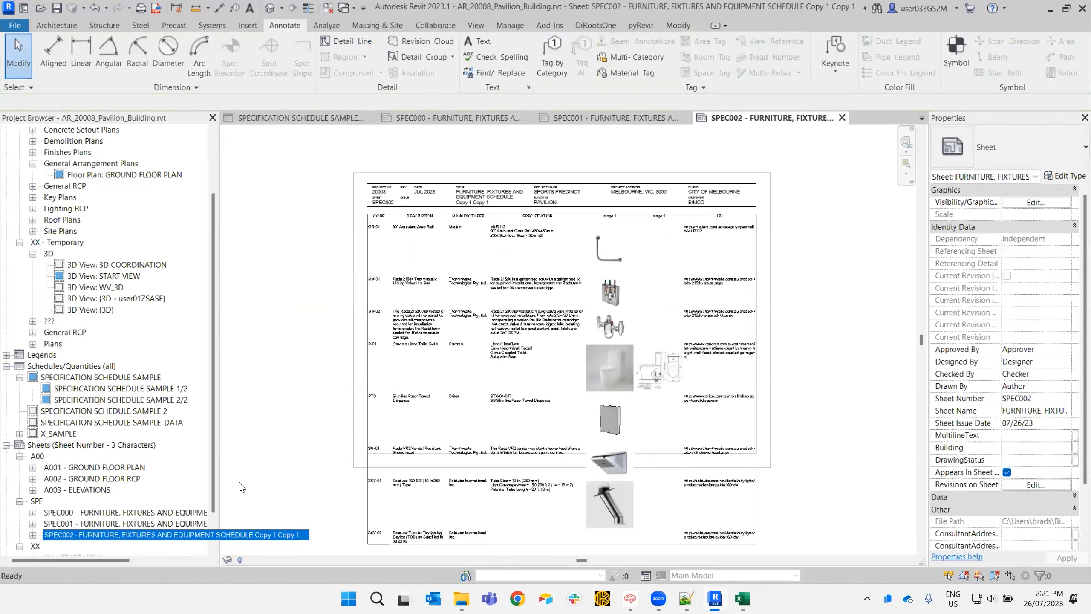
pyautogui.scroll(-1, 626, 349)
pyautogui.moveTo(626, 349); pyautogui.dragTo(524, 269, button='middle')
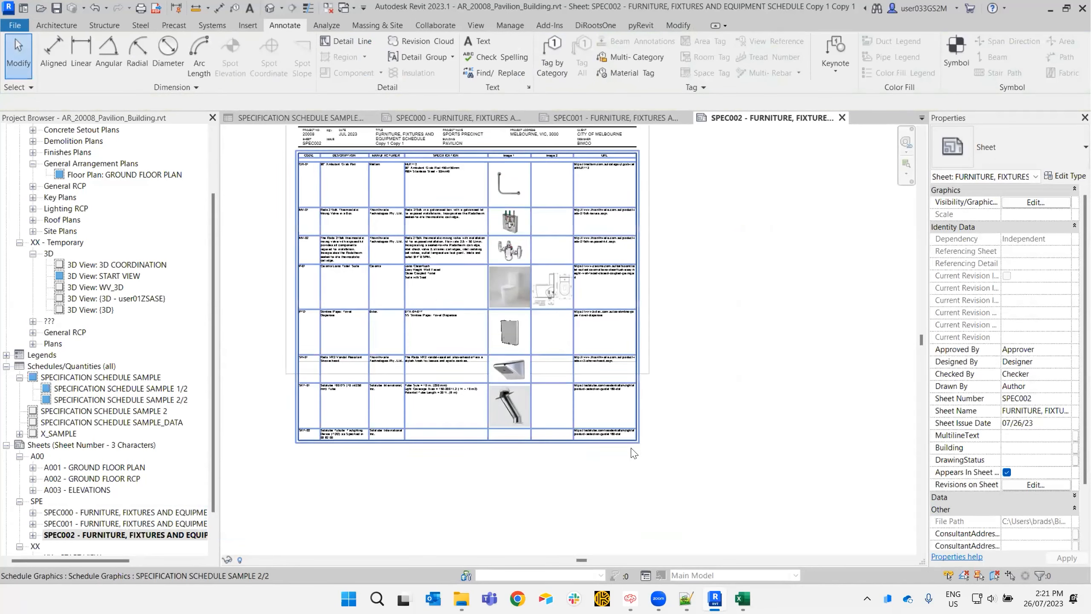
pyautogui.rightClick(97, 540)
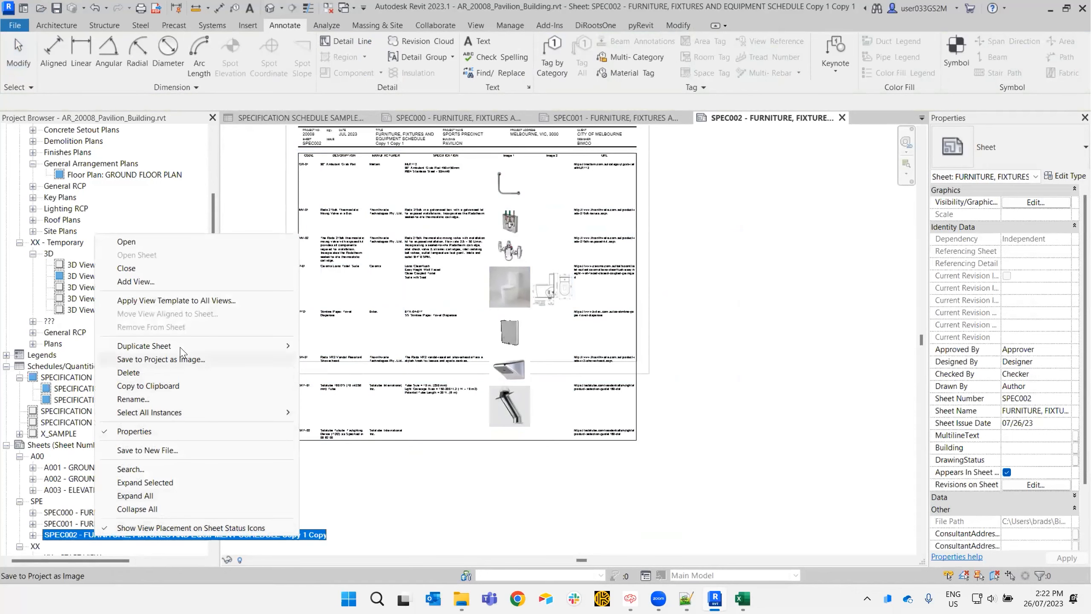
pyautogui.moveTo(267, 346)
pyautogui.click(327, 349)
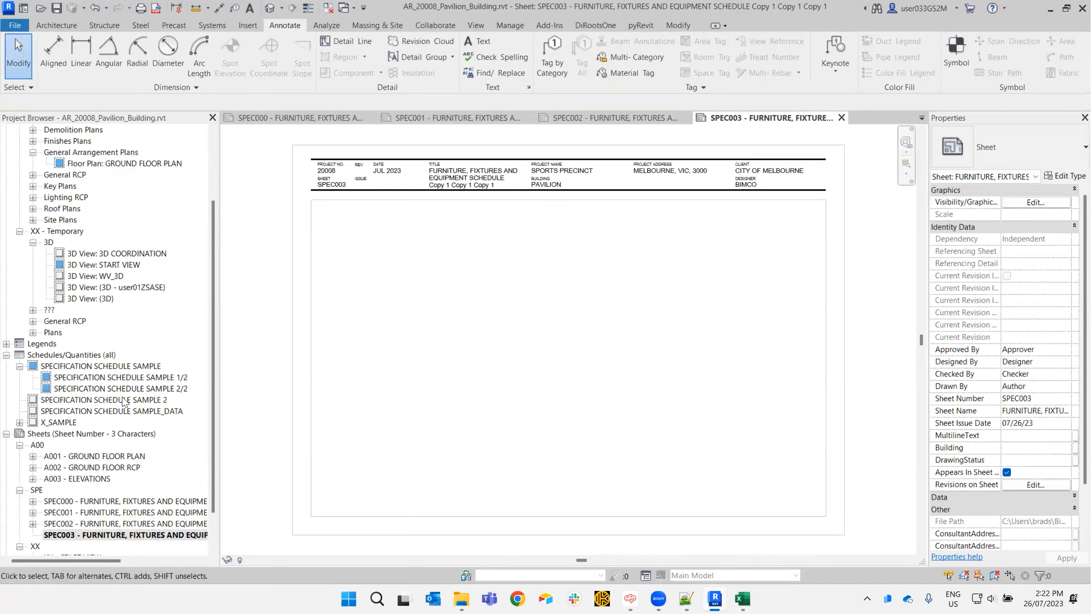
# Split the schedule on SPEC002 below the P-01 row and remove the resulting SPECIFICATION SCHEDULE SAMPLE 3/3 segment from that sheet.
pyautogui.click(110, 389)
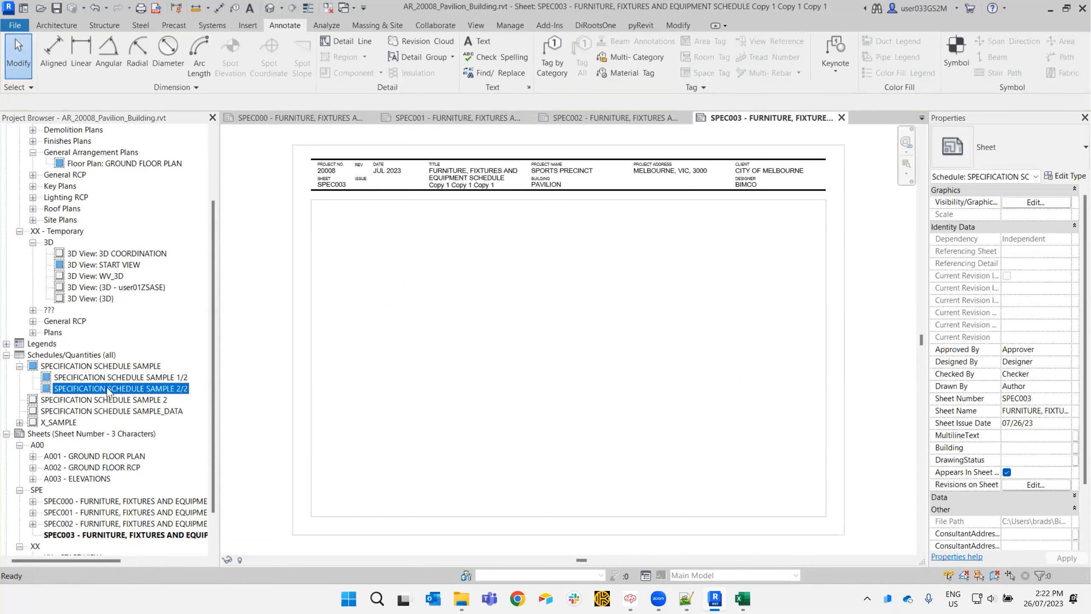
pyautogui.doubleClick(108, 524)
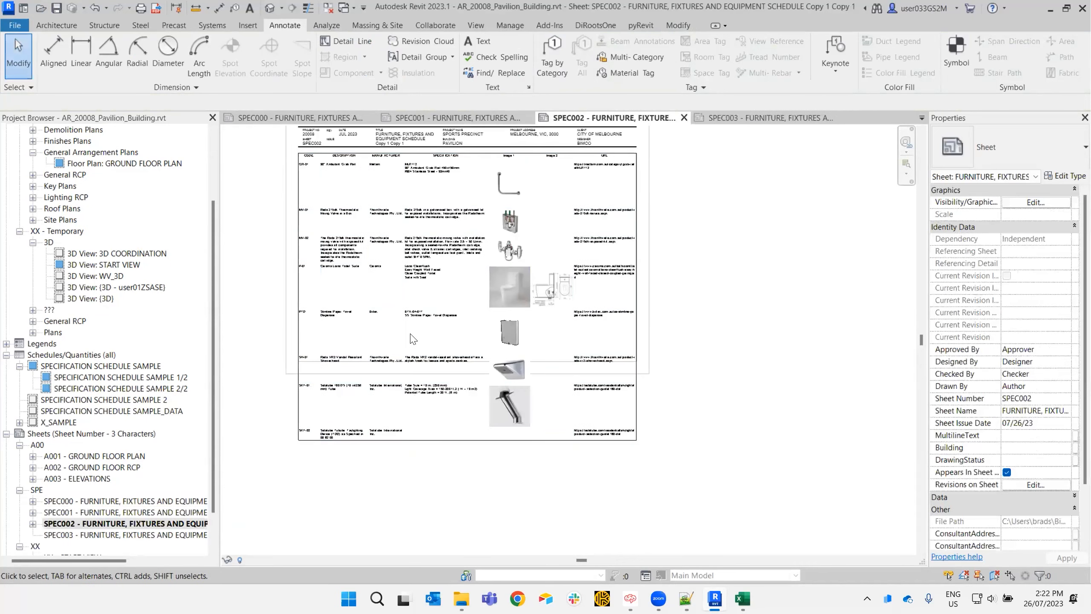
pyautogui.click(411, 331)
pyautogui.click(637, 307)
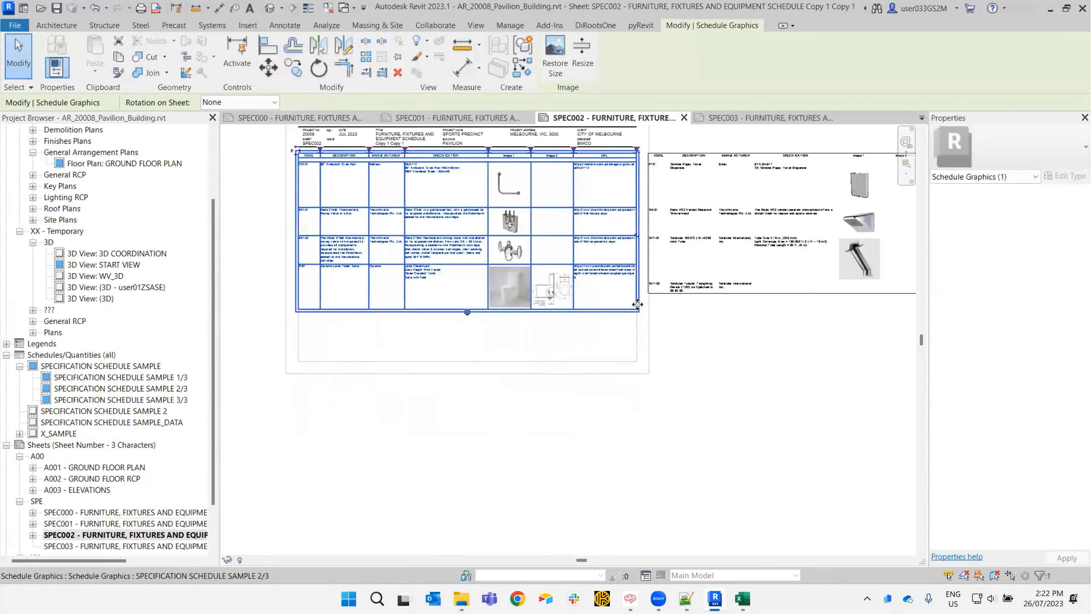
pyautogui.click(515, 330)
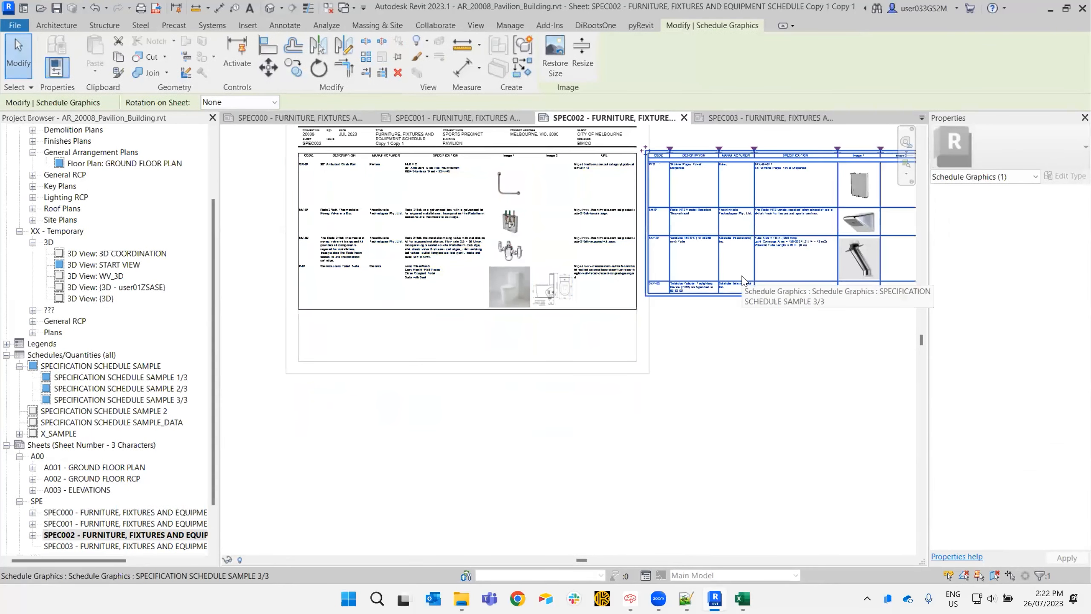
# Place SPECIFICATION SCHEDULE SAMPLE 3/3 on the empty sheet SPEC003.
pyautogui.doubleClick(135, 546)
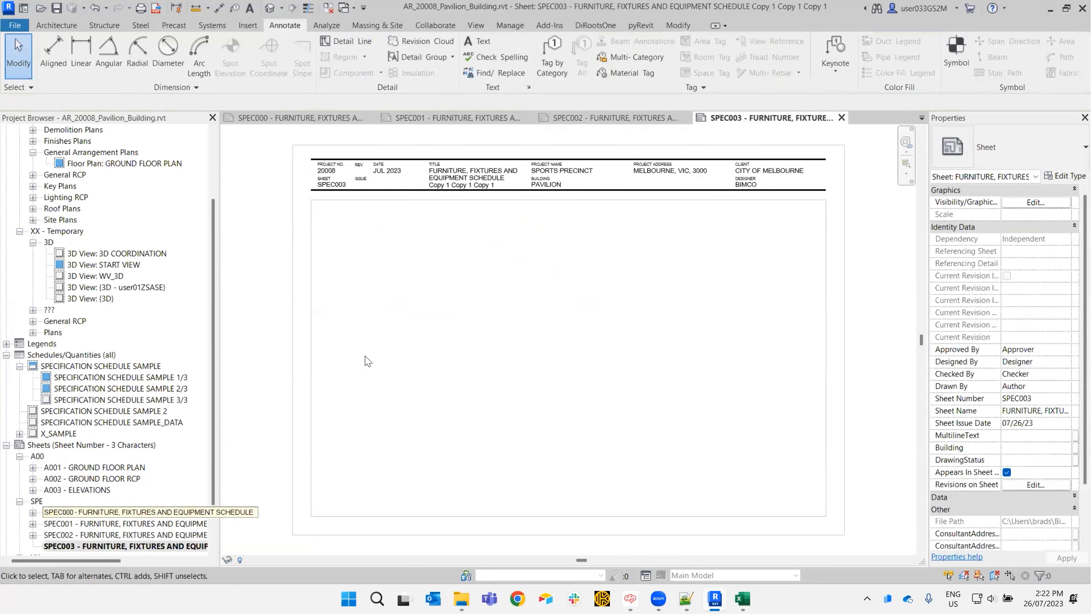
pyautogui.click(110, 400)
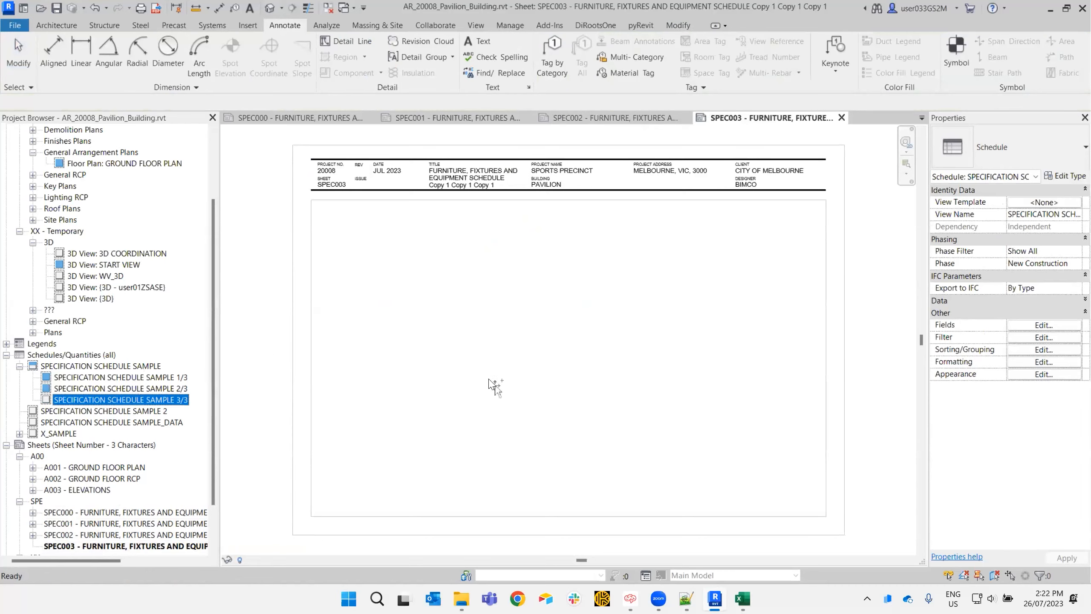
pyautogui.moveTo(492, 386); pyautogui.dragTo(267, 244)
pyautogui.click(333, 236)
# Move the schedule segment on SPEC003 so its upper-left corner snaps to the upper-left corner of the drawing frame.
pyautogui.press('m')
pyautogui.press('v')
pyautogui.scroll(5, 345, 235)
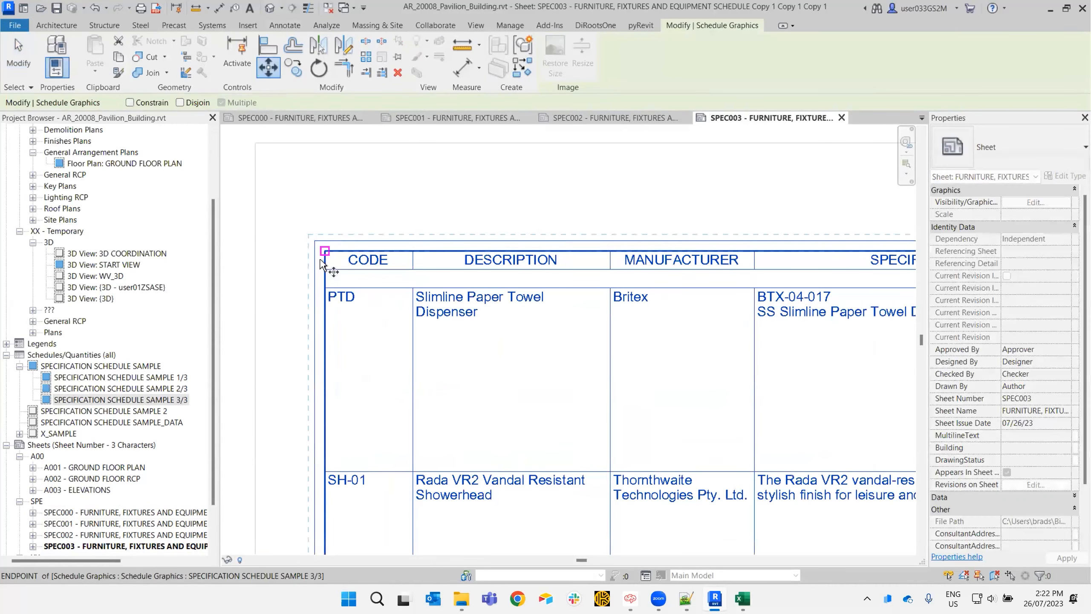
pyautogui.click(325, 252)
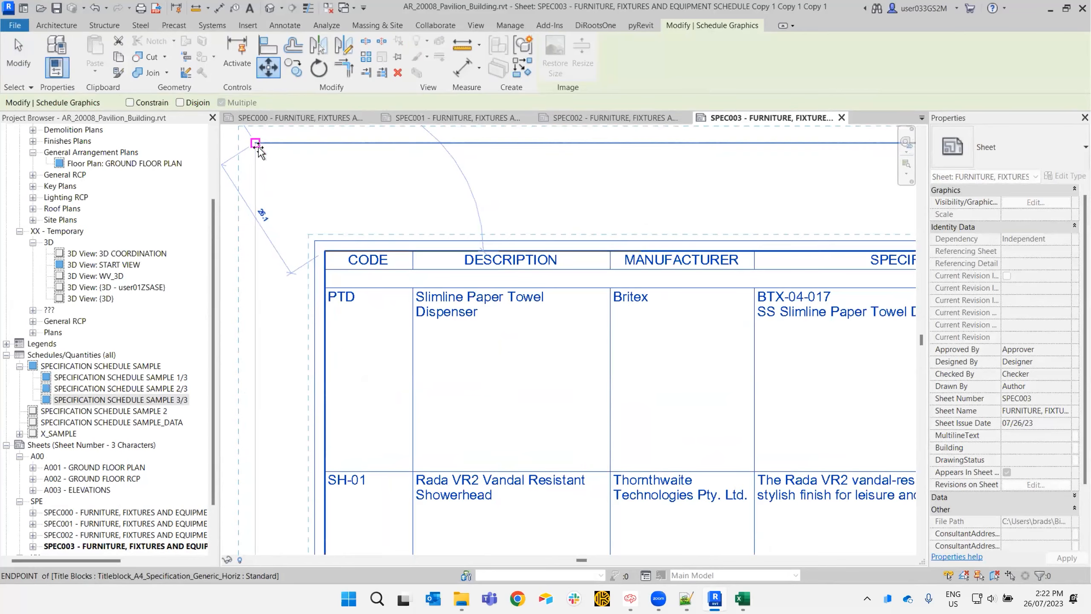
pyautogui.click(257, 143)
pyautogui.scroll(-5, 315, 193)
pyautogui.click(787, 326)
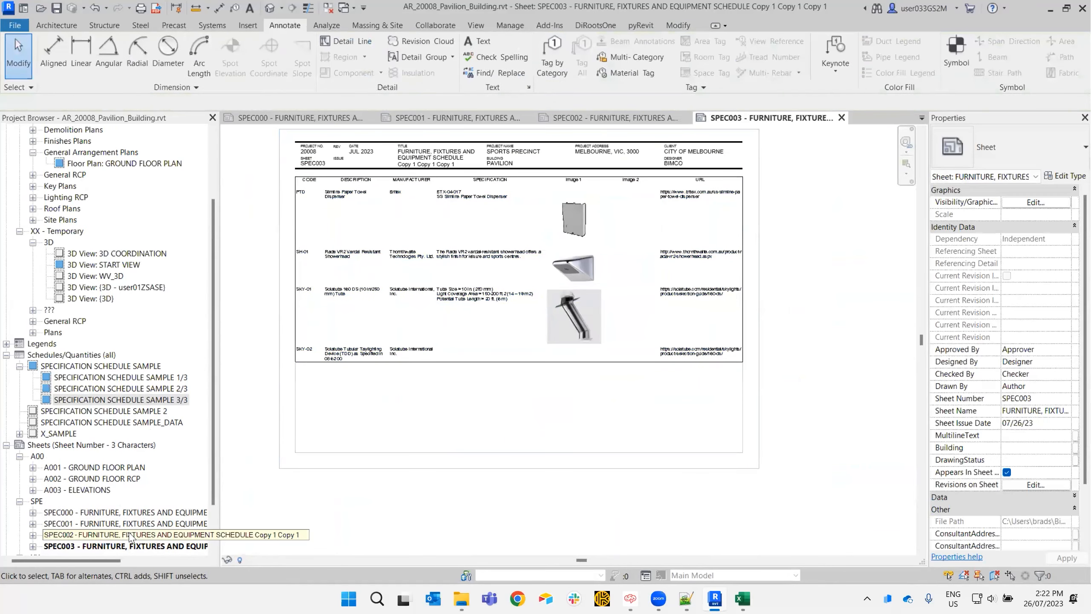
# Lengthen the first schedule segment on SPEC001 down to the frame's lower edge so it holds rows BA-01 through P-01.
pyautogui.doubleClick(107, 523)
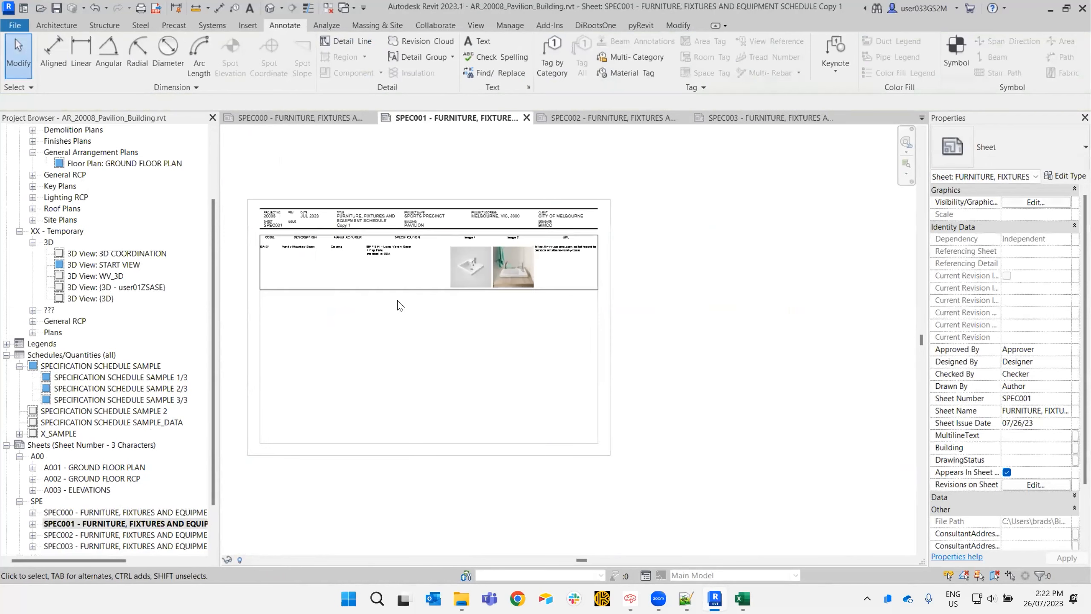
pyautogui.click(418, 300)
pyautogui.moveTo(428, 296); pyautogui.dragTo(441, 443)
pyautogui.click(817, 344)
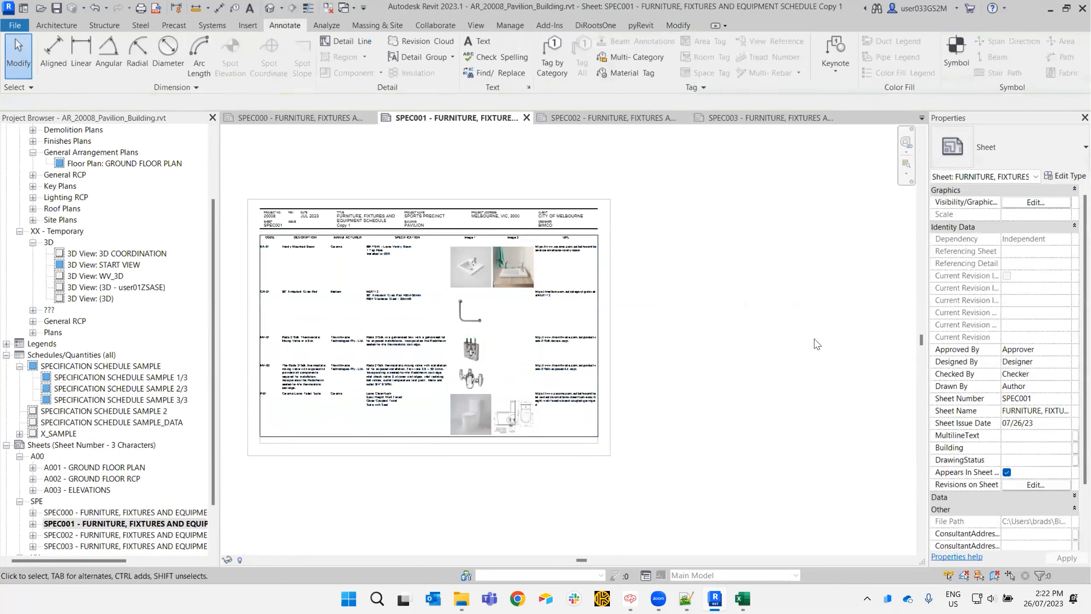
# Check how the schedule rows are distributed over sheets SPEC002, SPEC003, SPEC001 and the SPEC000 cover page.
pyautogui.doubleClick(108, 534)
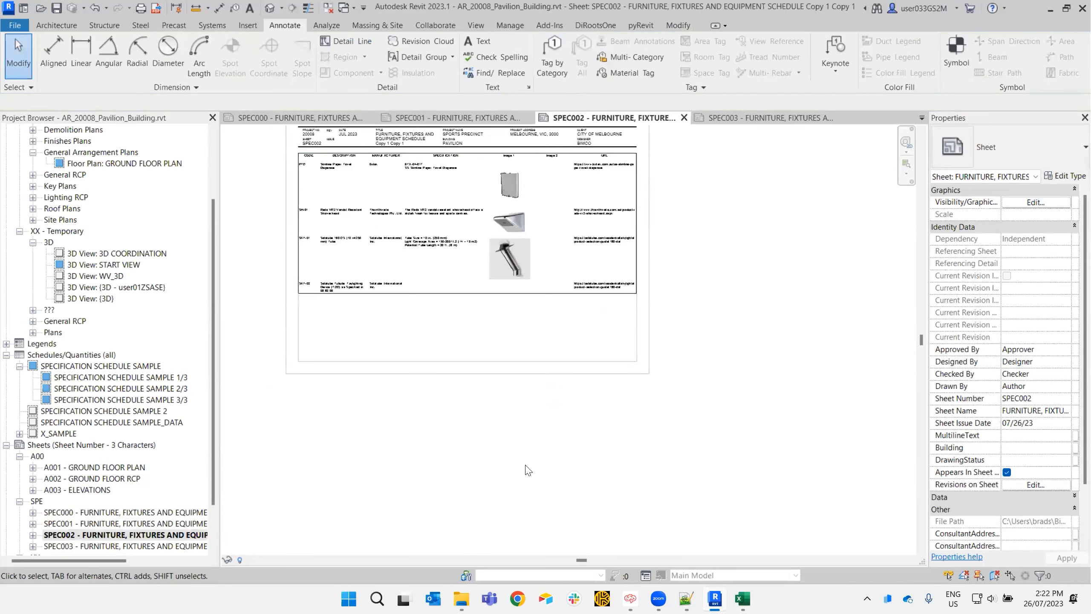
pyautogui.doubleClick(108, 546)
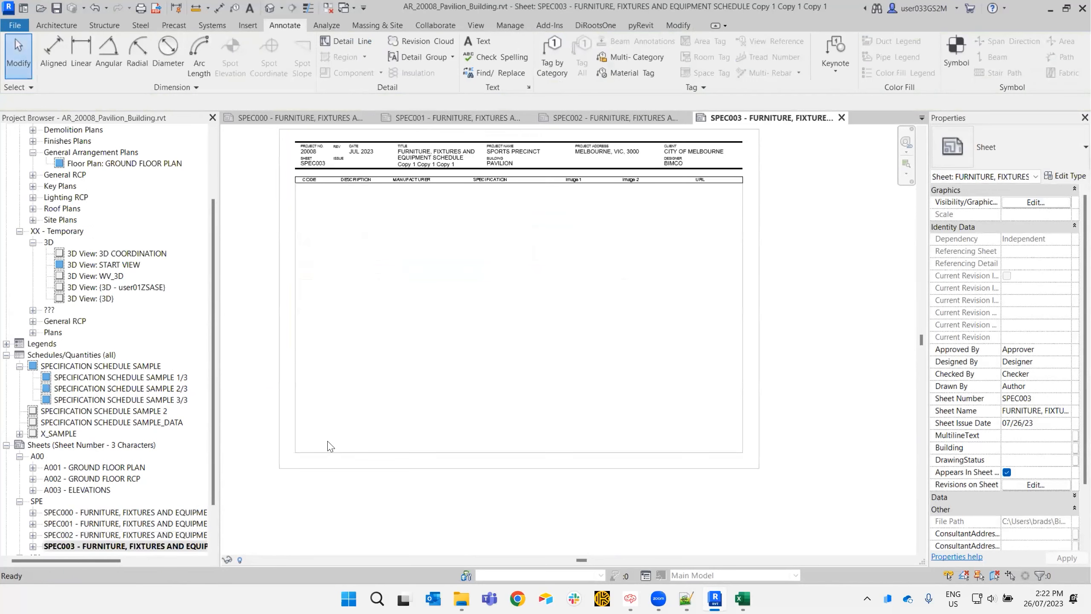
pyautogui.doubleClick(133, 534)
pyautogui.doubleClick(133, 523)
pyautogui.doubleClick(129, 512)
pyautogui.doubleClick(133, 523)
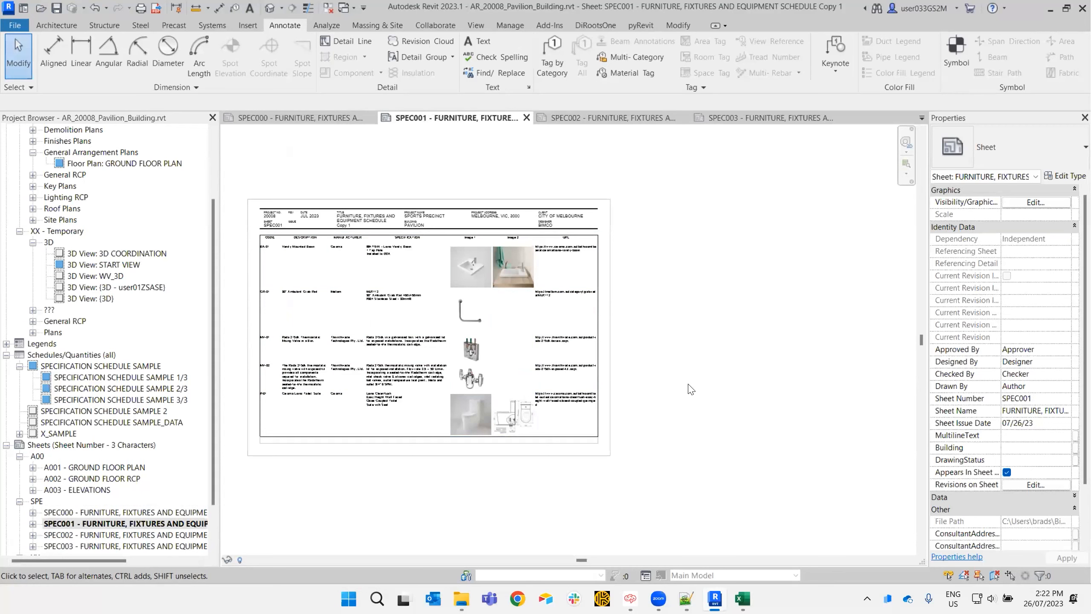
# Examine the specification text, product images and URLs in the schedule on SPEC001 up close.
pyautogui.moveTo(636, 400); pyautogui.dragTo(726, 410, button='middle')
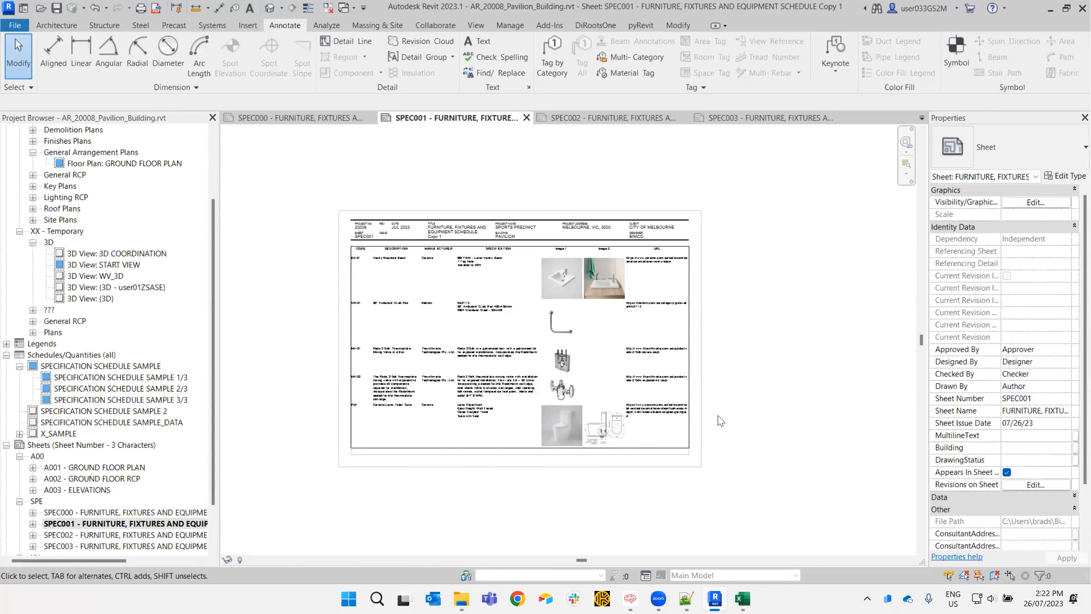
pyautogui.scroll(2, 434, 280)
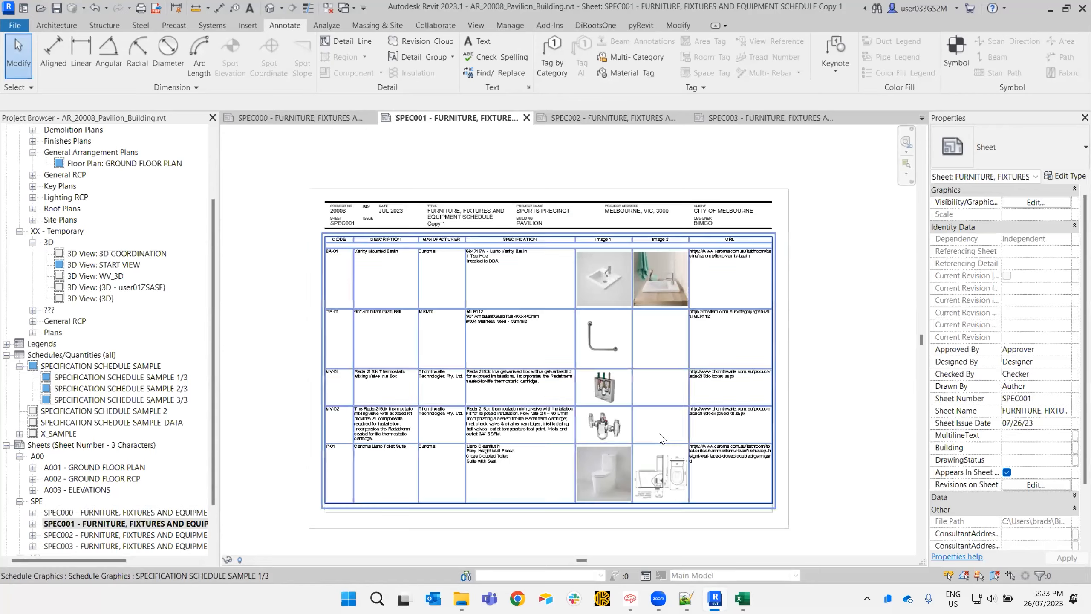
pyautogui.scroll(4, 674, 363)
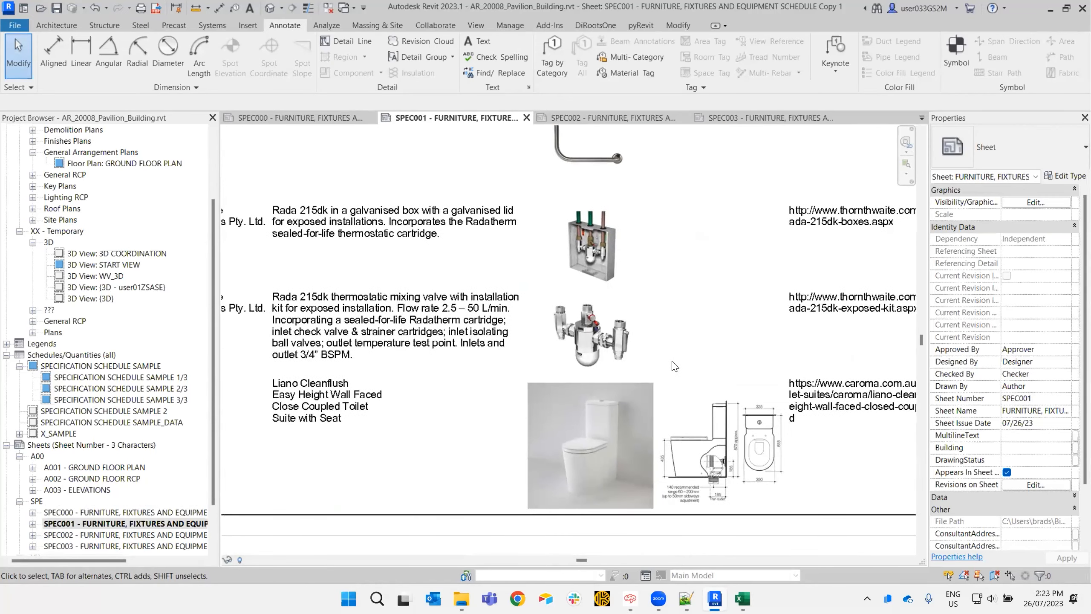
pyautogui.scroll(-5, 674, 365)
pyautogui.scroll(1, 665, 357)
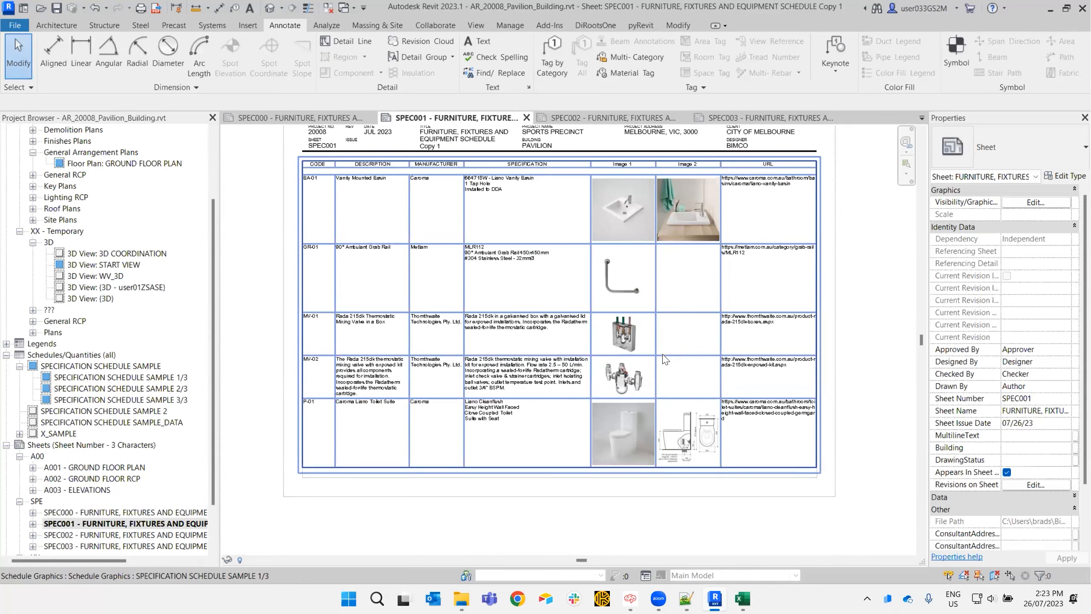
pyautogui.moveTo(661, 374); pyautogui.dragTo(657, 406, button='middle')
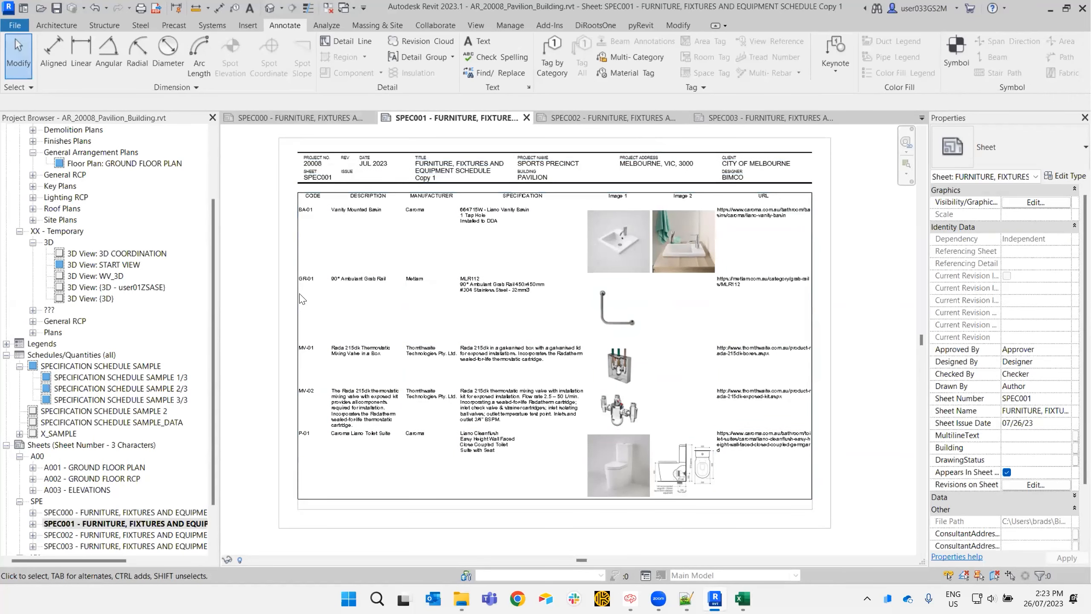
# In the GROUND FLOOR PLAN view, inspect the instance properties of the right-hand Male Toilet basin, including its Data group.
pyautogui.scroll(2, 158, 232)
pyautogui.doubleClick(129, 219)
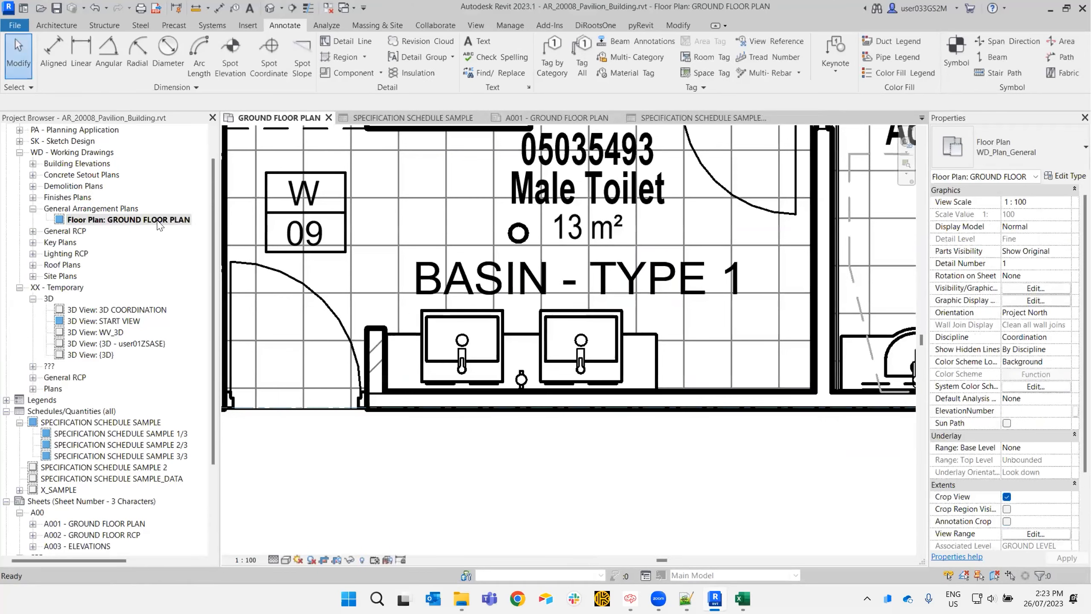
pyautogui.click(623, 368)
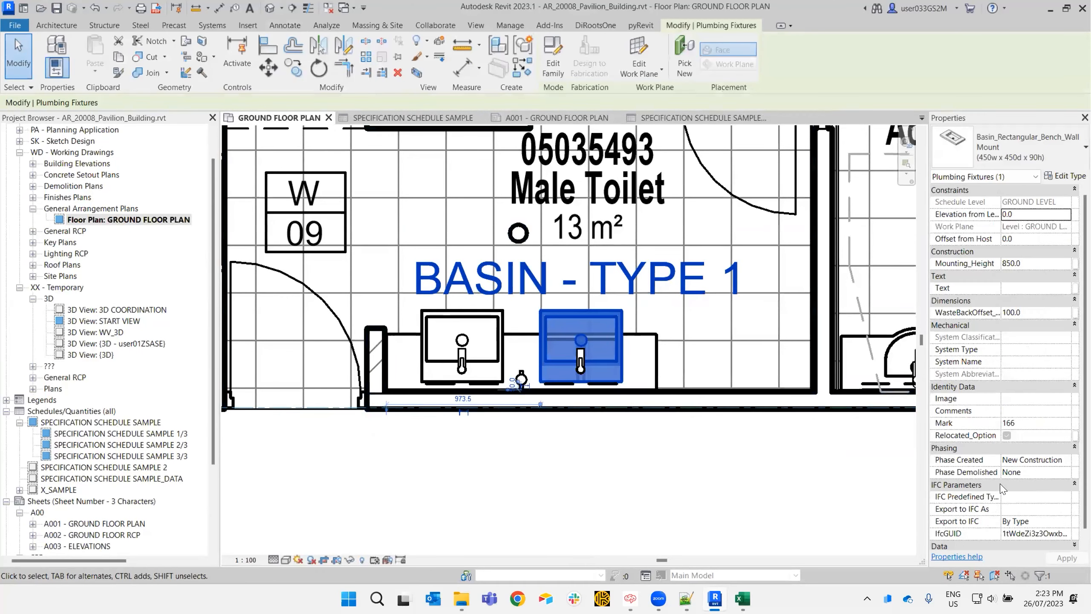
pyautogui.scroll(-2, 1003, 490)
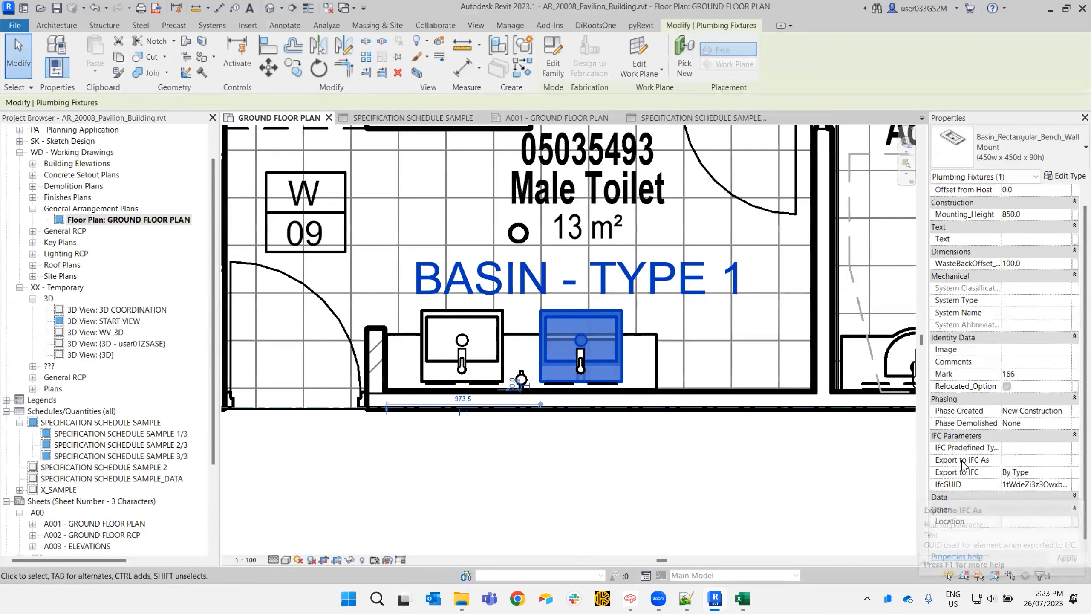
pyautogui.scroll(2, 992, 380)
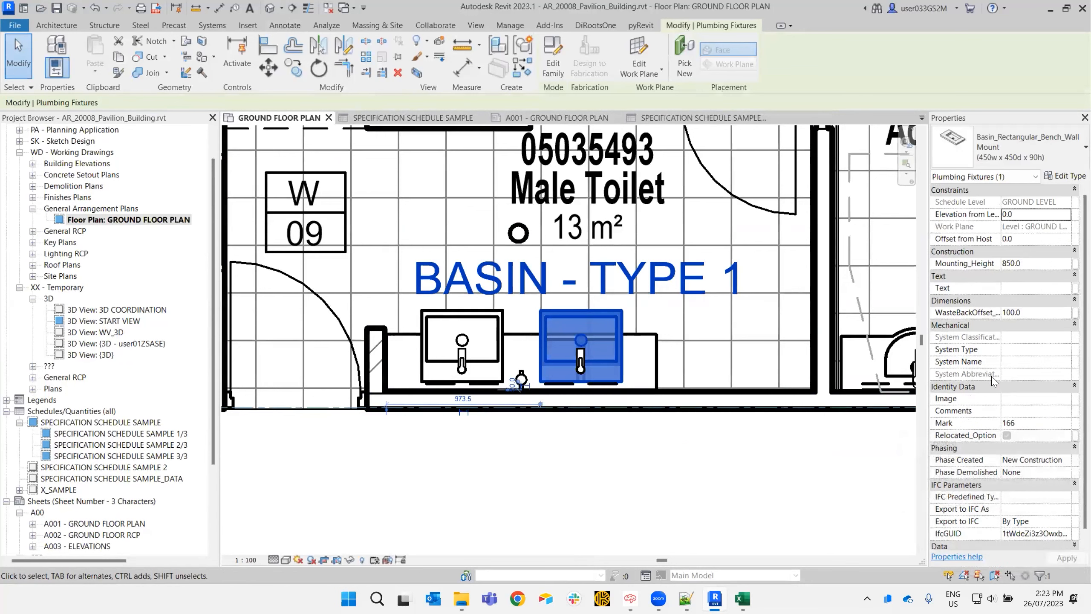
pyautogui.scroll(-2, 991, 377)
pyautogui.click(958, 495)
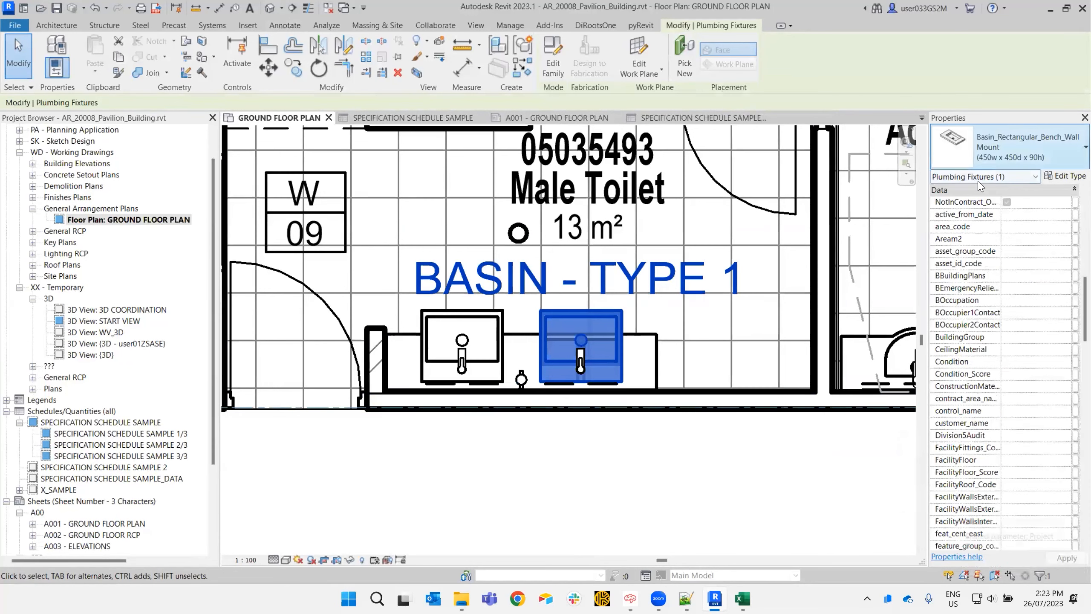
pyautogui.click(980, 188)
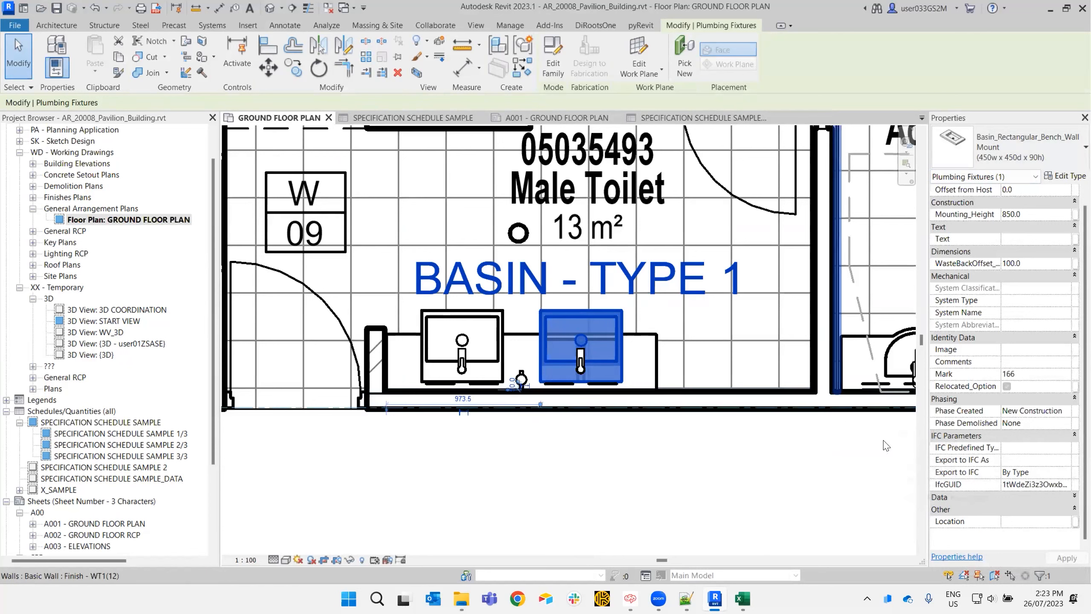
pyautogui.scroll(2, 1016, 314)
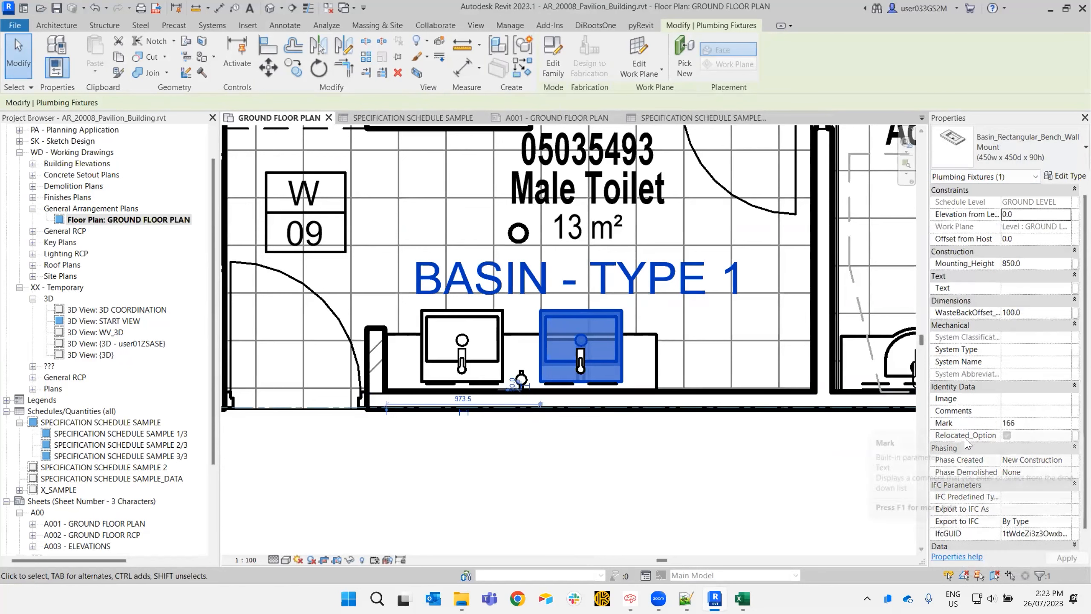
pyautogui.scroll(-2, 947, 523)
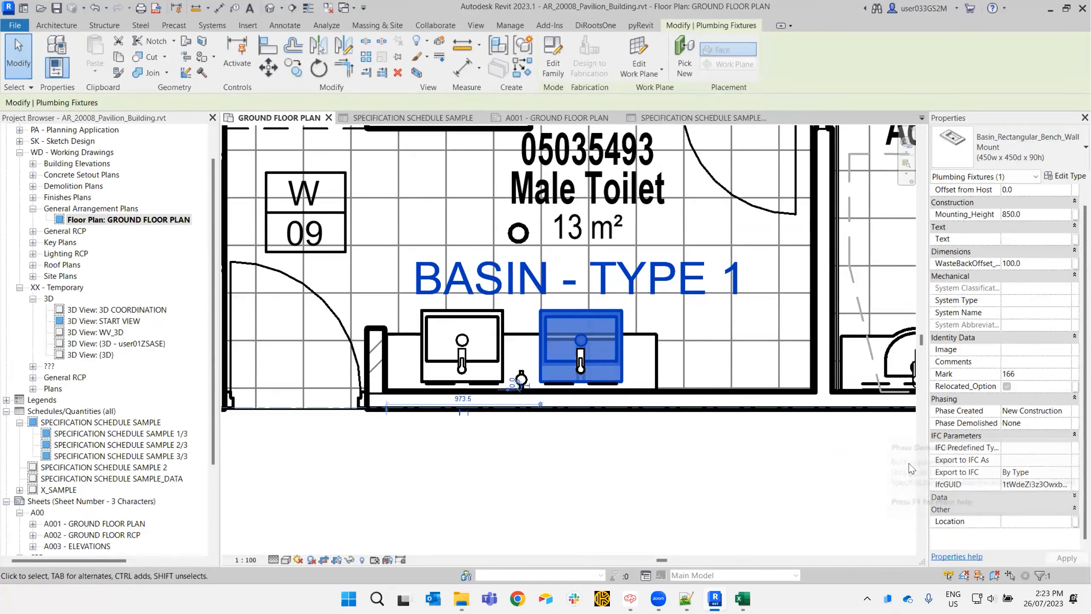
pyautogui.click(773, 470)
# Inspect the right-hand basin's type parameters, including the specification images and SpecificationGroup, and leave them without changes.
pyautogui.click(623, 327)
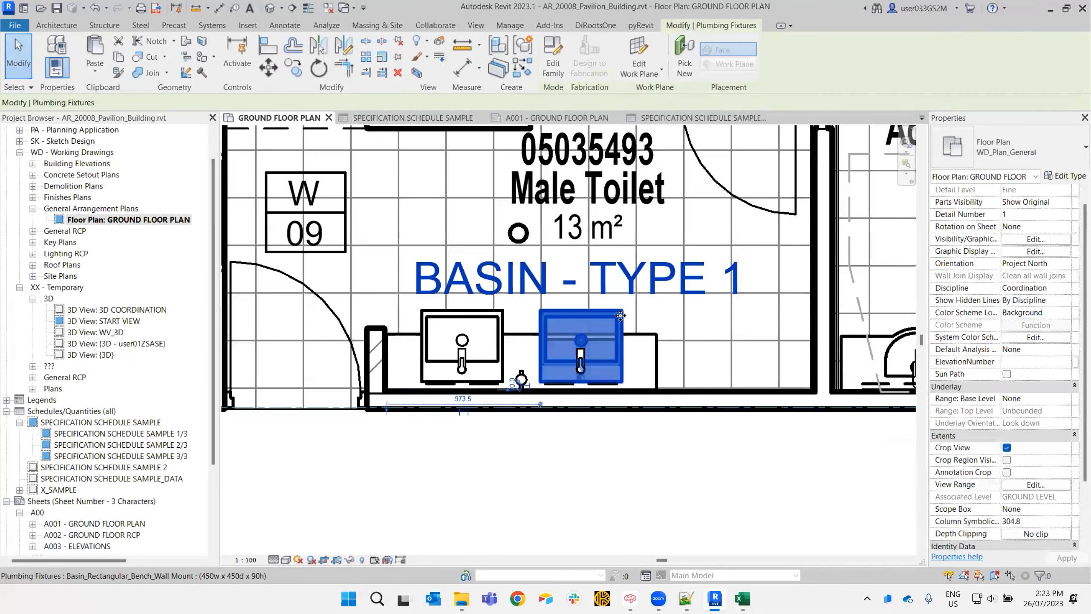
pyautogui.click(1070, 177)
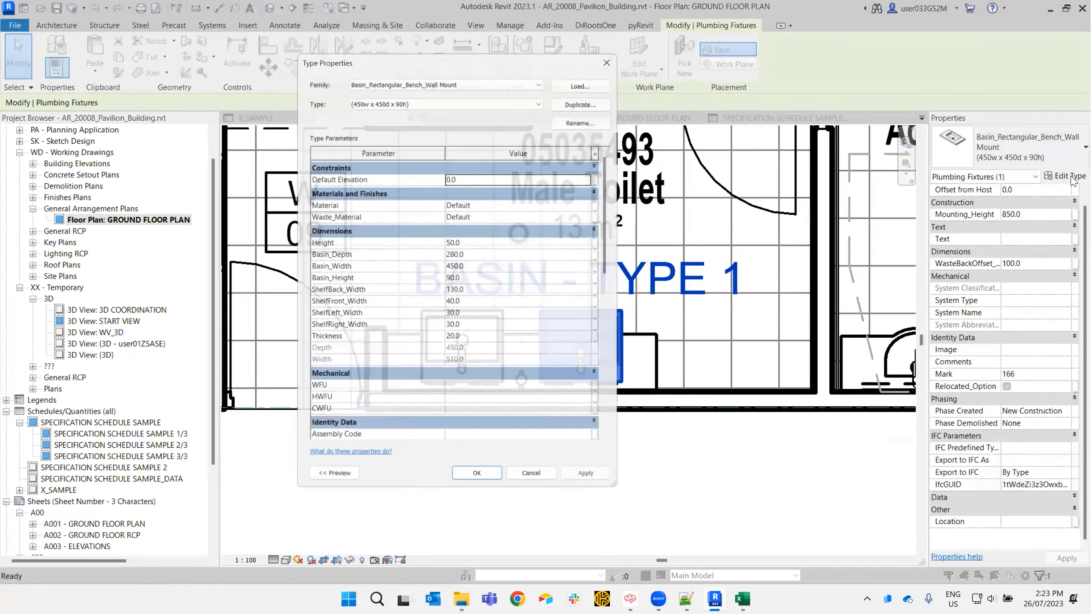
pyautogui.scroll(-6, 433, 316)
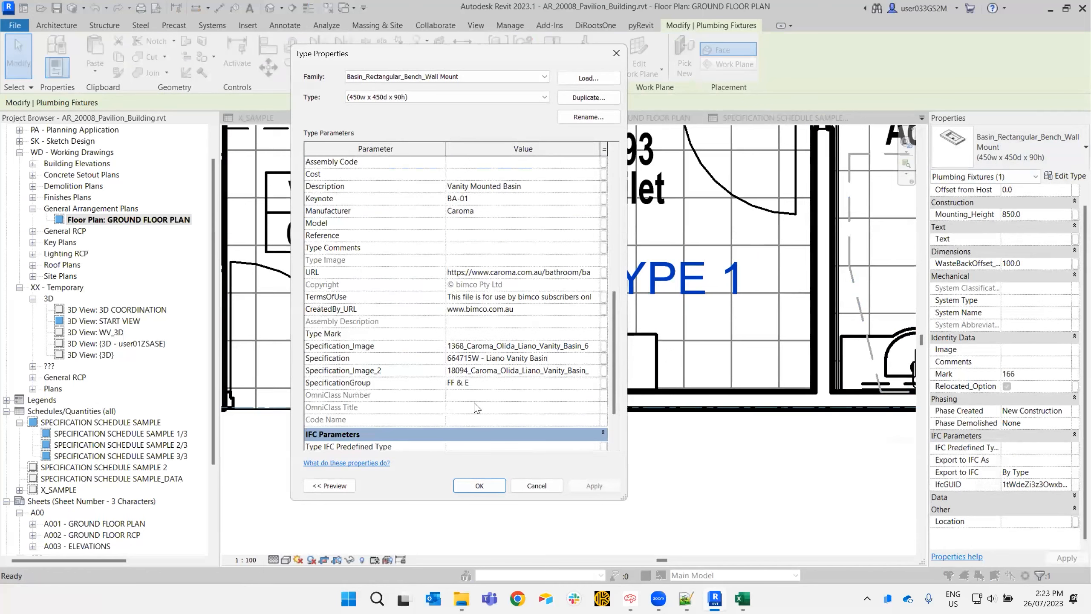
pyautogui.click(490, 386)
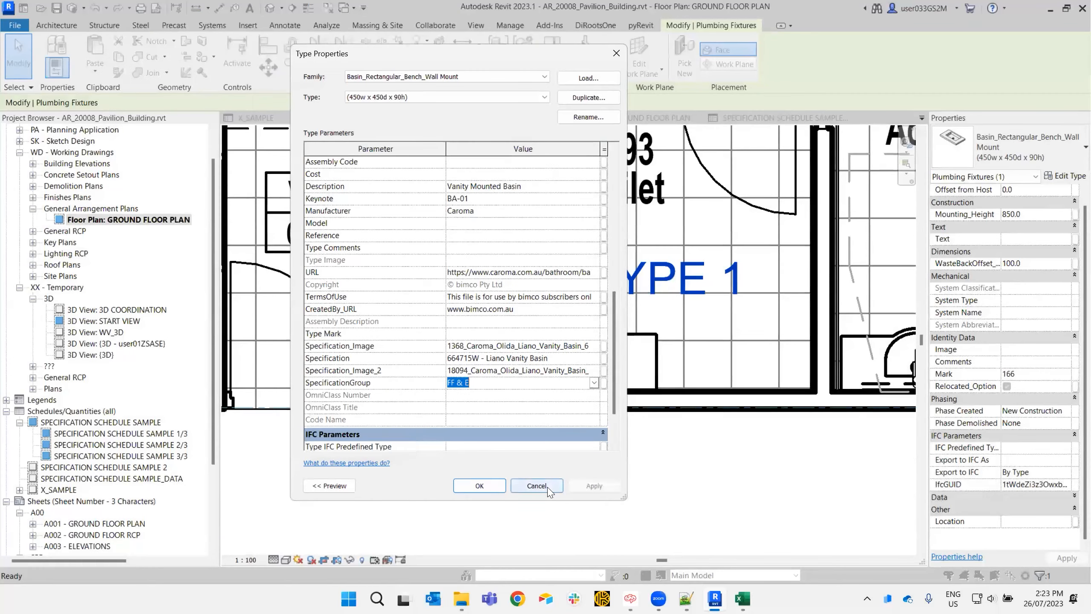
pyautogui.click(550, 487)
pyautogui.click(632, 492)
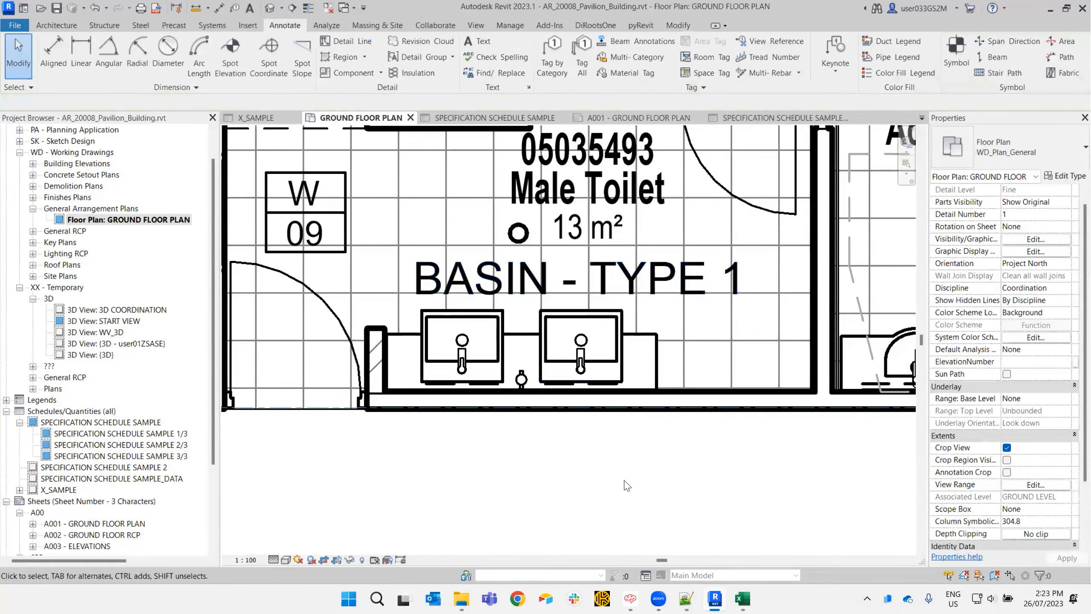
# Start a new project parameter and define it as a shared parameter.
pyautogui.click(511, 26)
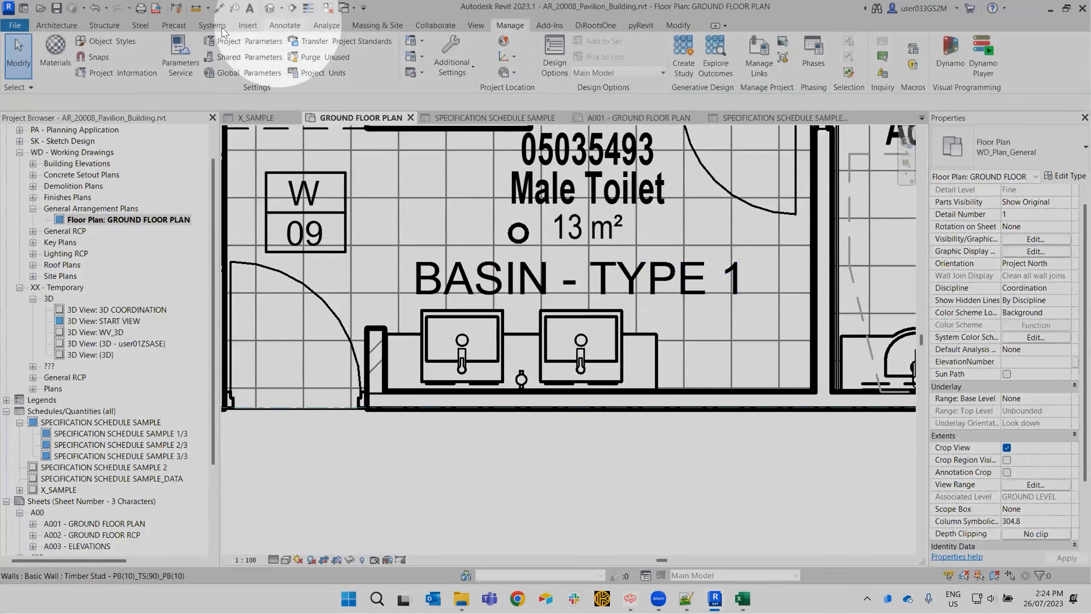
pyautogui.click(234, 43)
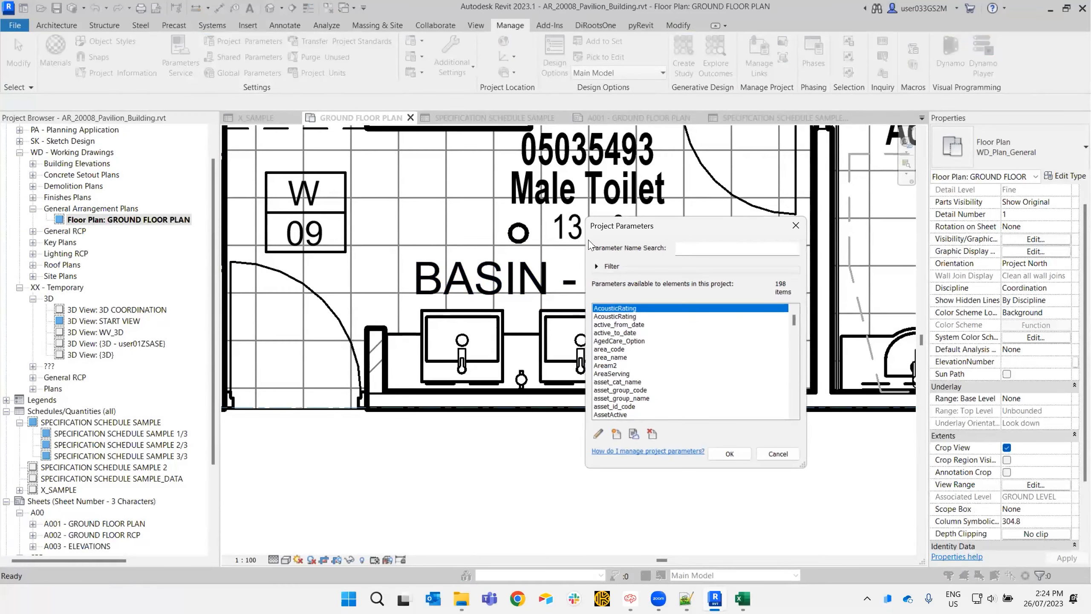
pyautogui.click(617, 434)
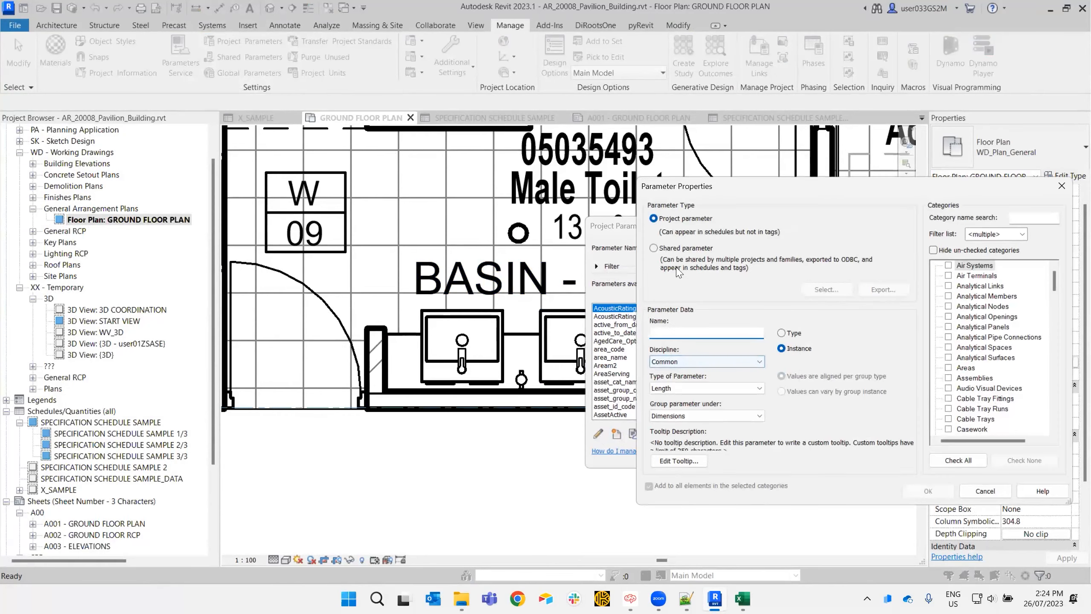
pyautogui.click(654, 248)
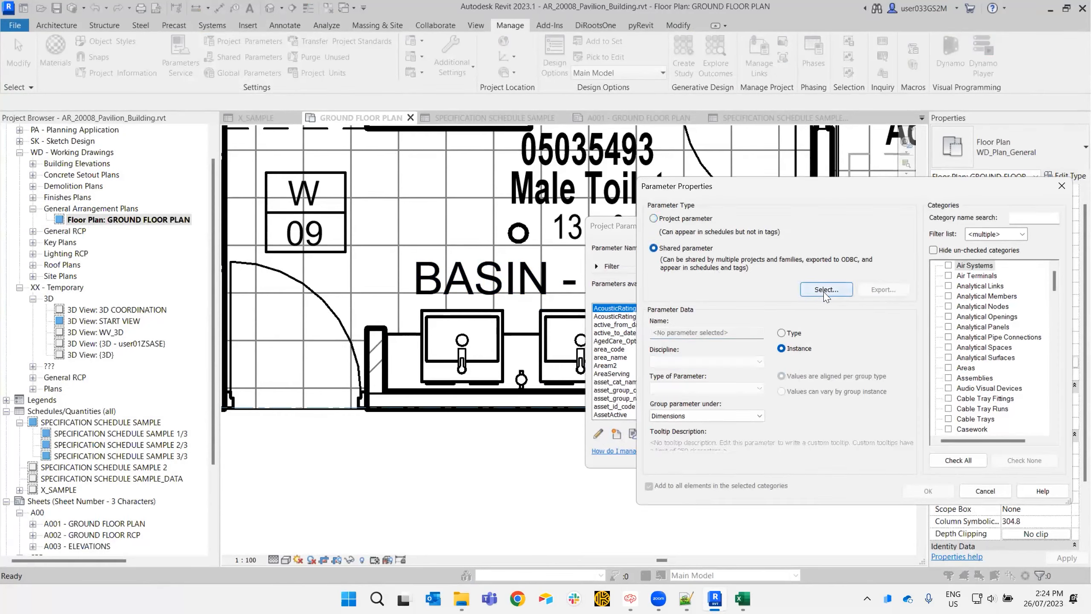
# Try making the shared parameter a type parameter for categories such as Cable Trays, Casework, Communication Devices and Conduits, and discard it.
pyautogui.click(948, 317)
pyautogui.click(948, 347)
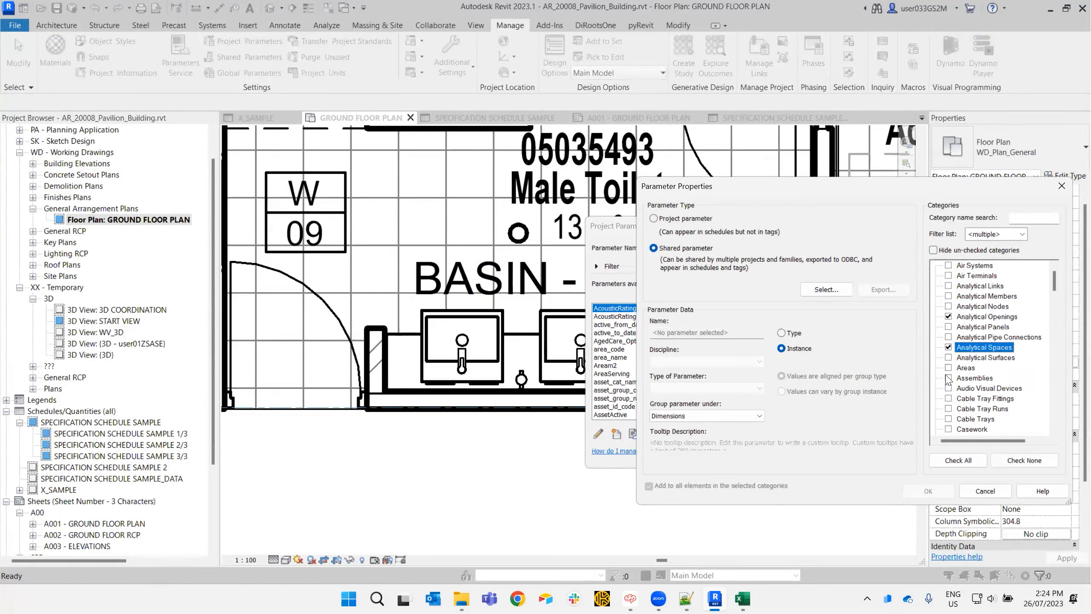
pyautogui.click(948, 398)
pyautogui.click(948, 428)
pyautogui.click(780, 333)
pyautogui.scroll(-2, 953, 370)
pyautogui.click(948, 377)
pyautogui.click(948, 408)
pyautogui.click(948, 336)
pyautogui.click(948, 316)
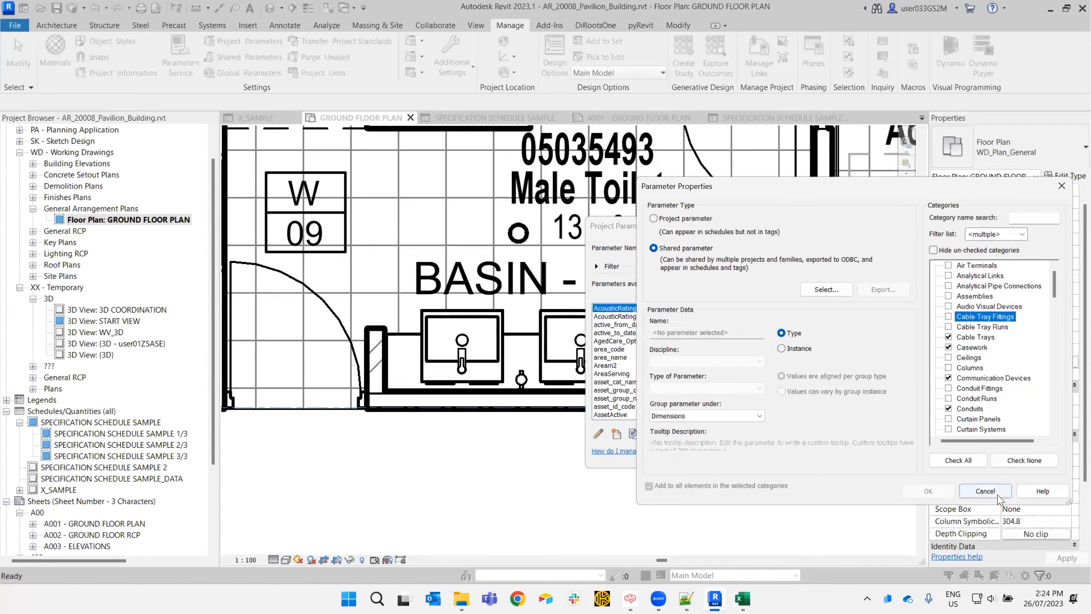
pyautogui.click(985, 491)
pyautogui.click(777, 453)
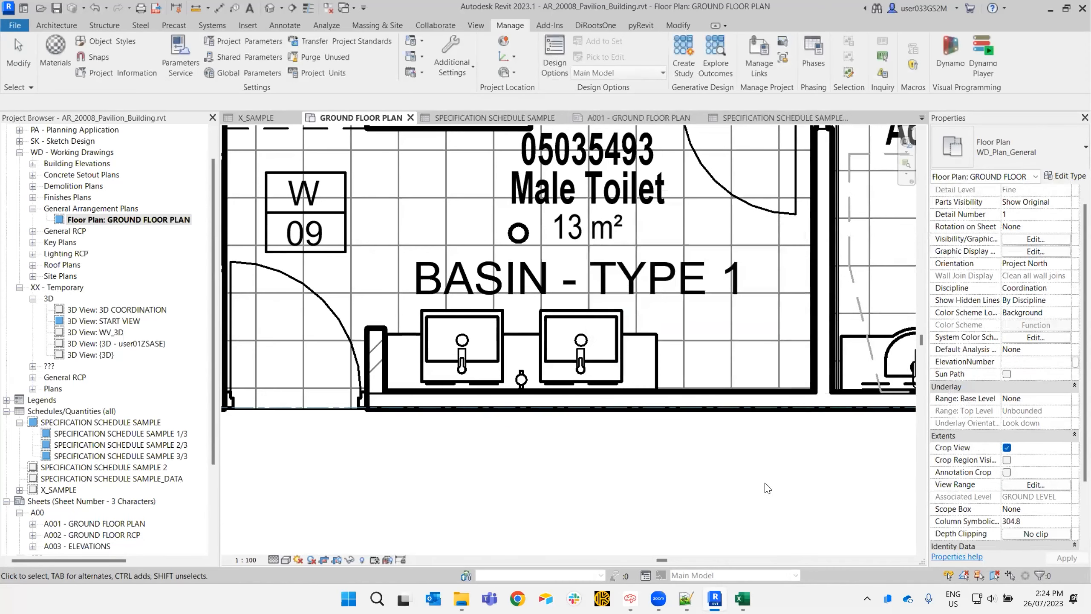
# Review the right-hand basin's type parameters down to SpecificationGroup and leave them without changes.
pyautogui.click(581, 352)
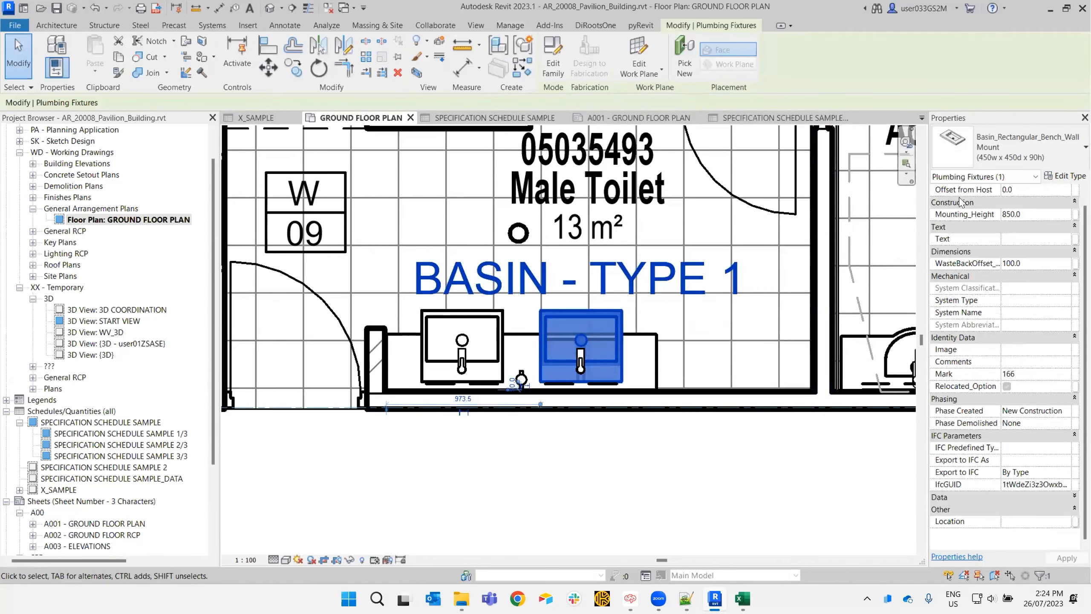
pyautogui.click(1066, 176)
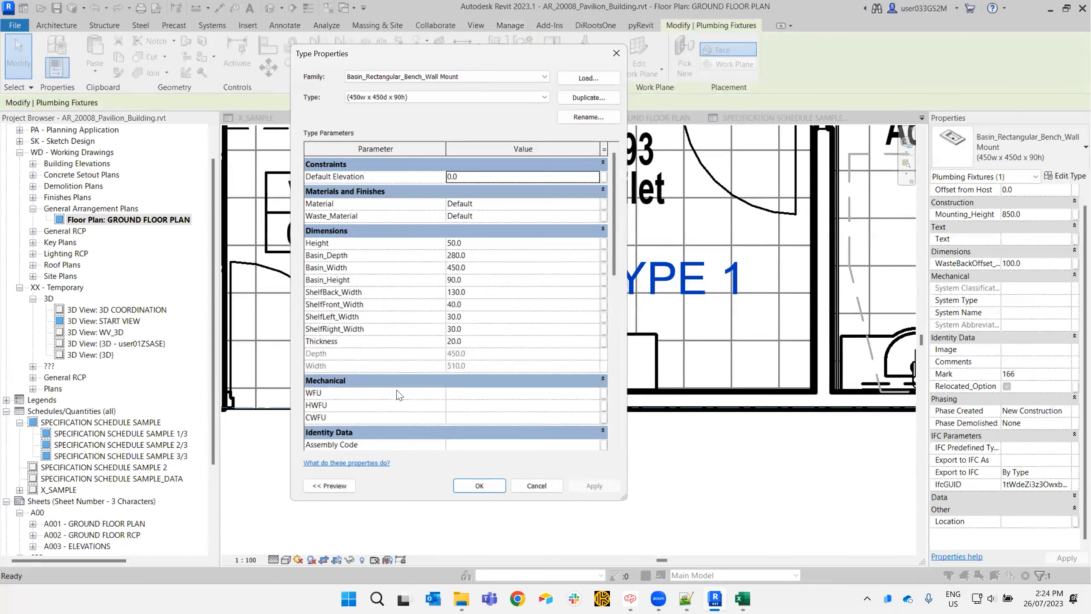
pyautogui.scroll(-5, 397, 395)
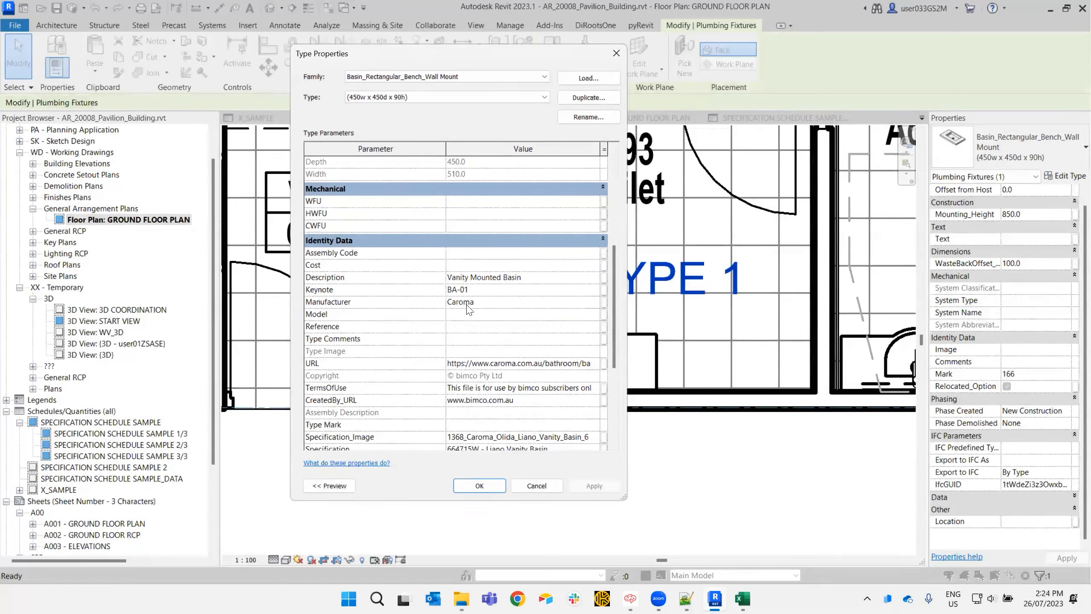
pyautogui.scroll(-4, 487, 365)
pyautogui.click(496, 325)
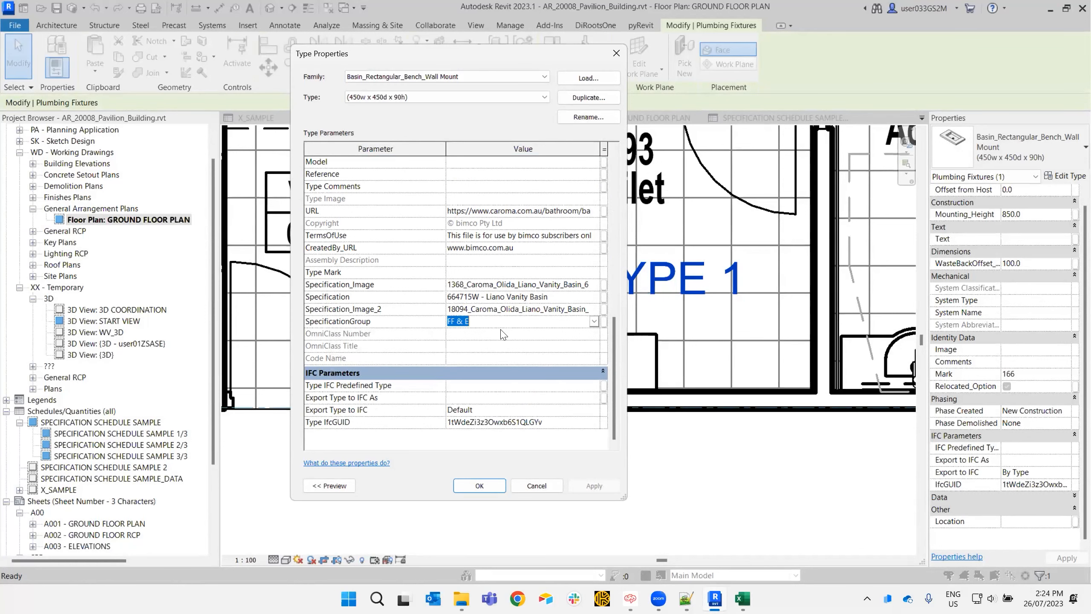
pyautogui.click(536, 485)
pyautogui.click(622, 492)
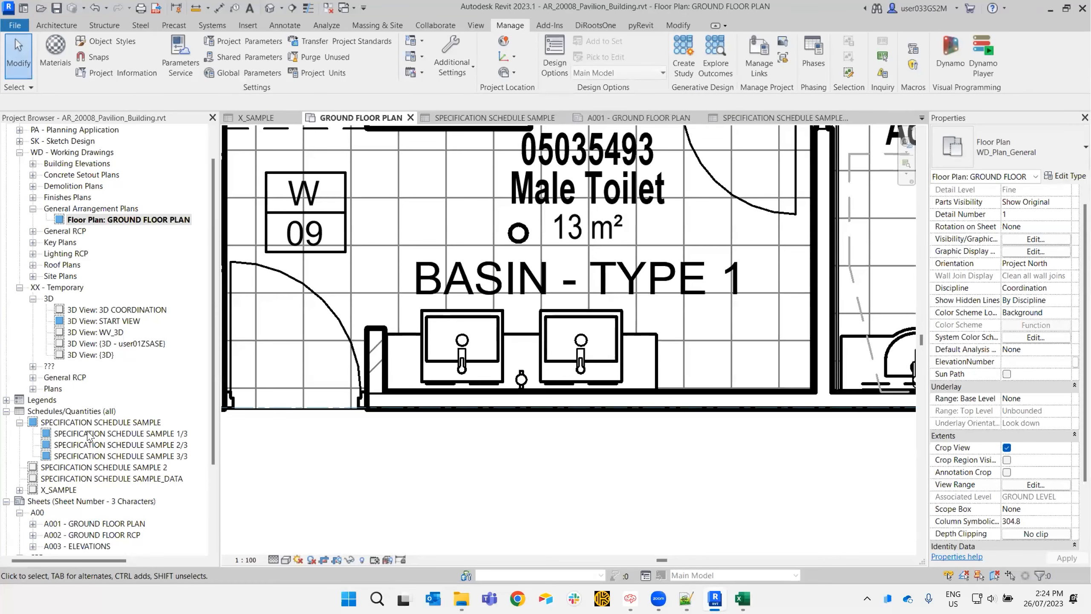
# Add a second filter to SPECIFICATION SCHEDULE SAMPLE requiring SpecificationGroup to equal FF & E.
pyautogui.doubleClick(108, 422)
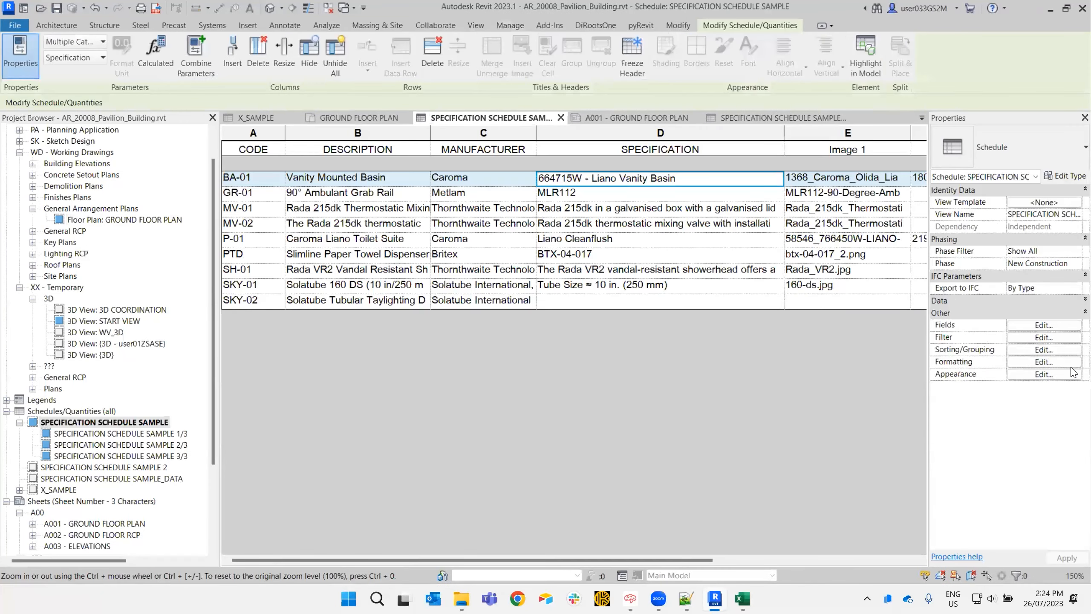
pyautogui.click(1027, 325)
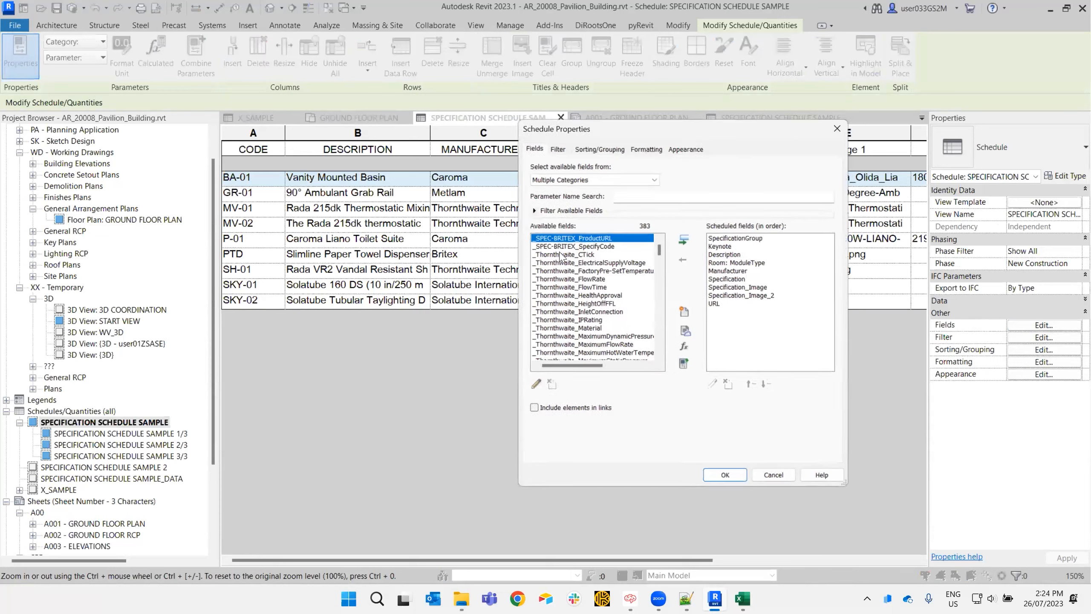
pyautogui.click(558, 149)
pyautogui.click(592, 190)
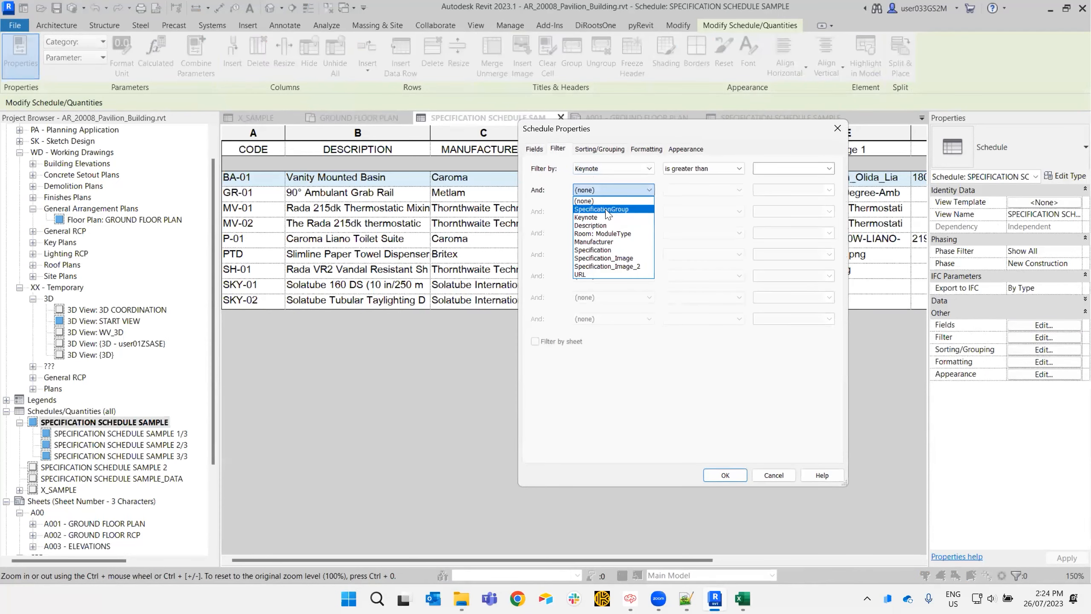
pyautogui.click(603, 209)
pyautogui.click(683, 192)
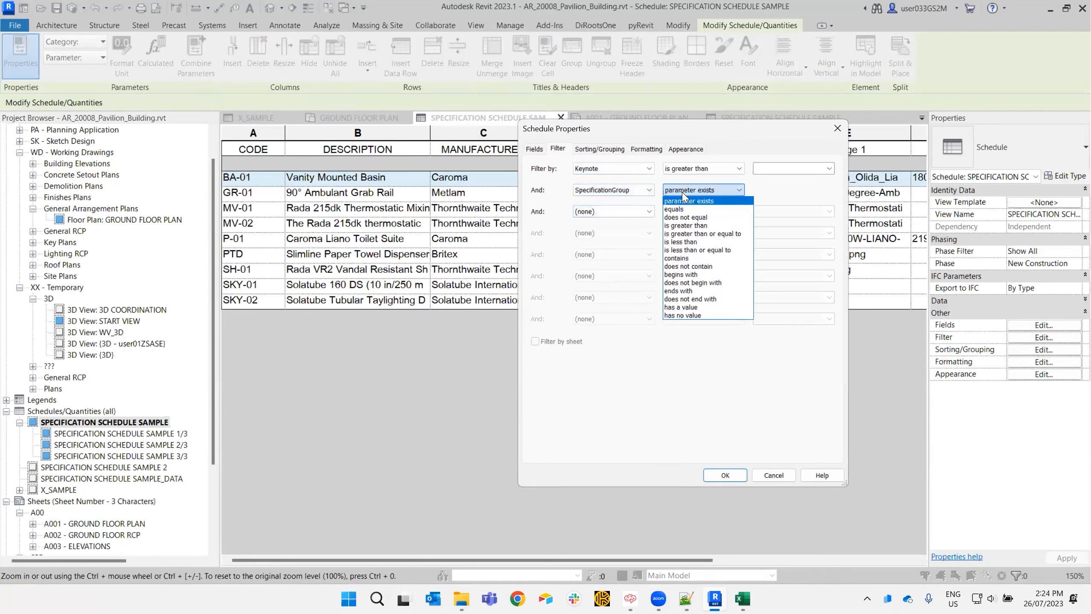
pyautogui.click(676, 204)
pyautogui.click(829, 192)
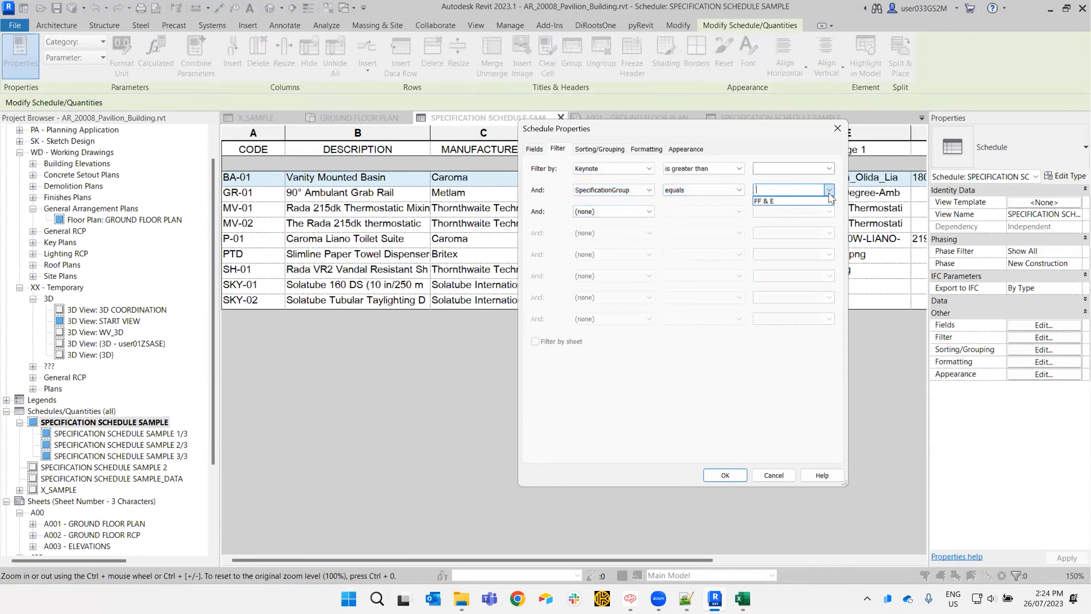
pyautogui.click(768, 201)
pyautogui.click(728, 476)
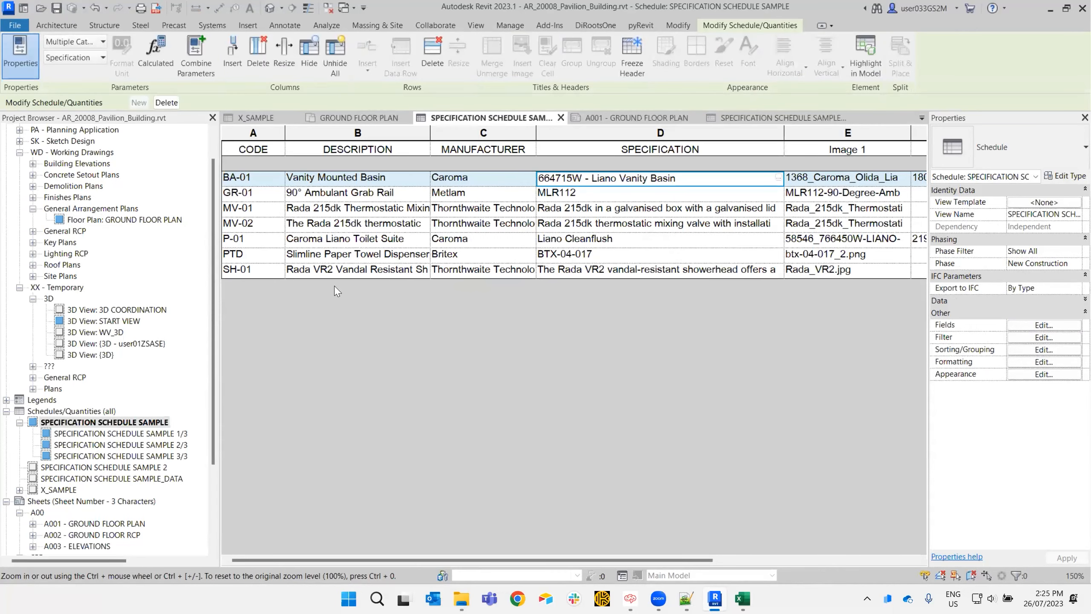